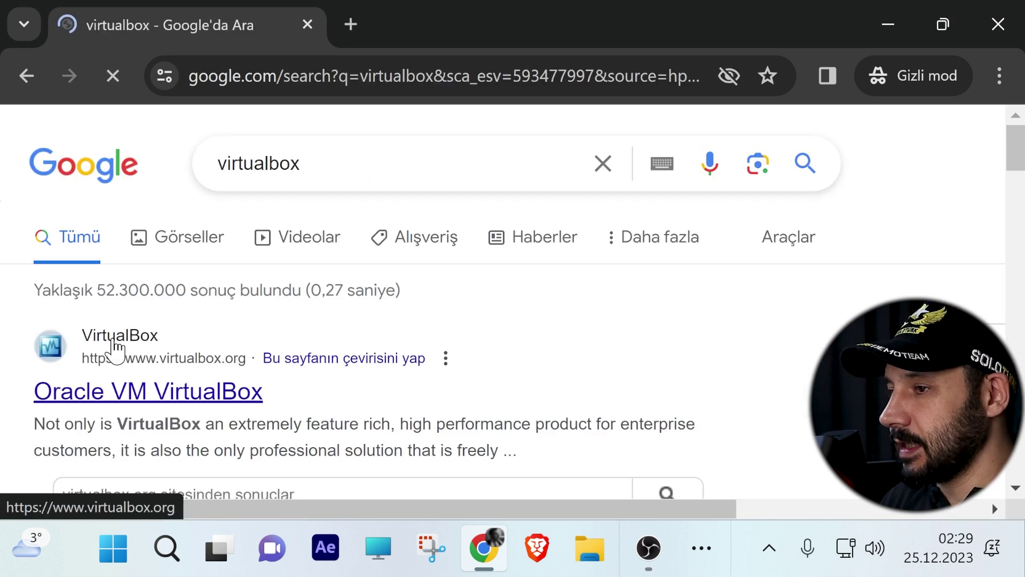
# Step: Download the VirtualBox 7.0.12 Windows hosts installer from virtualbox.org to the HDD500GB (E:) drive
pyautogui.click(202, 393)
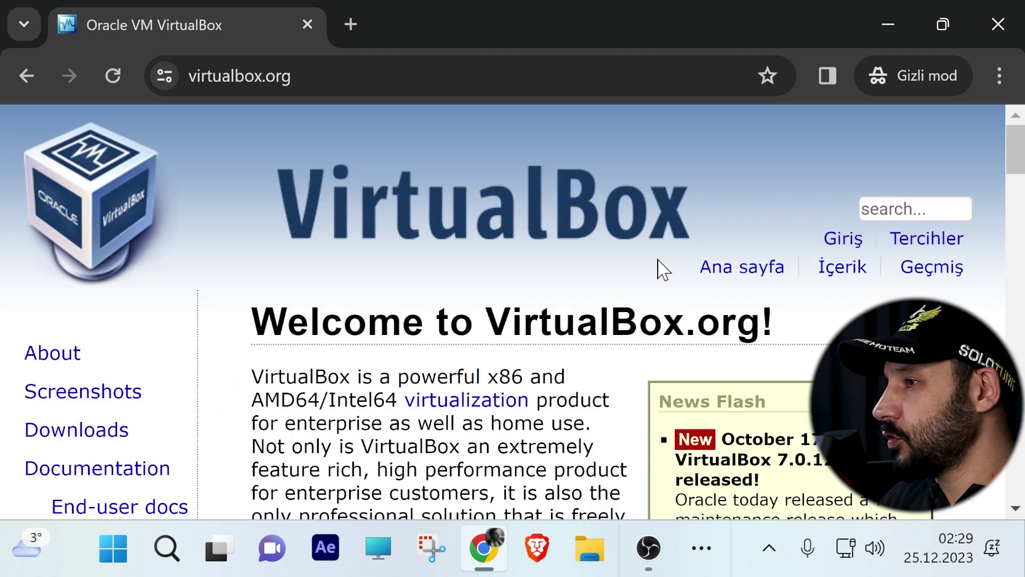
pyautogui.scroll(-2, 467, 232)
pyautogui.click(64, 320)
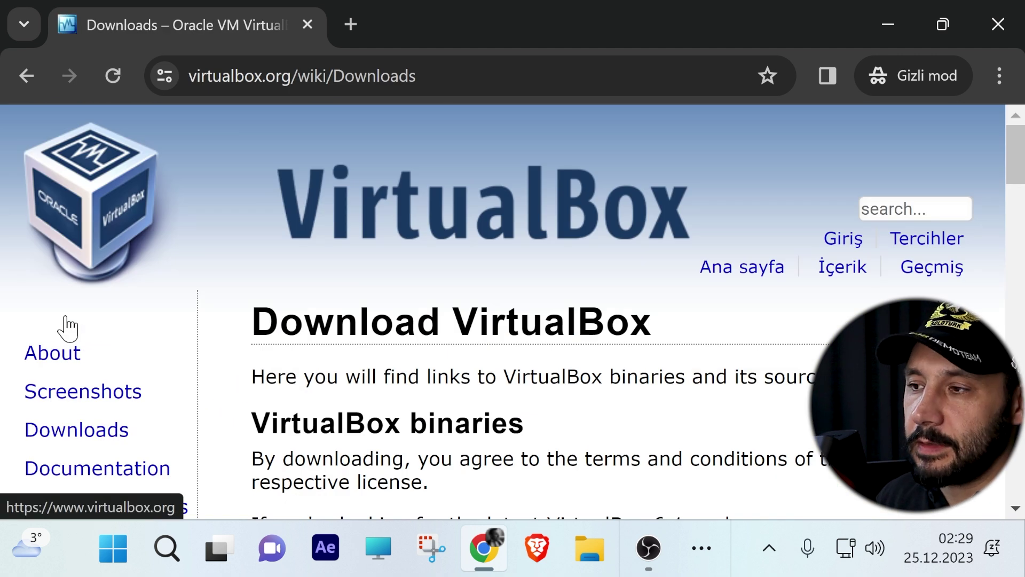
pyautogui.scroll(-6, 494, 363)
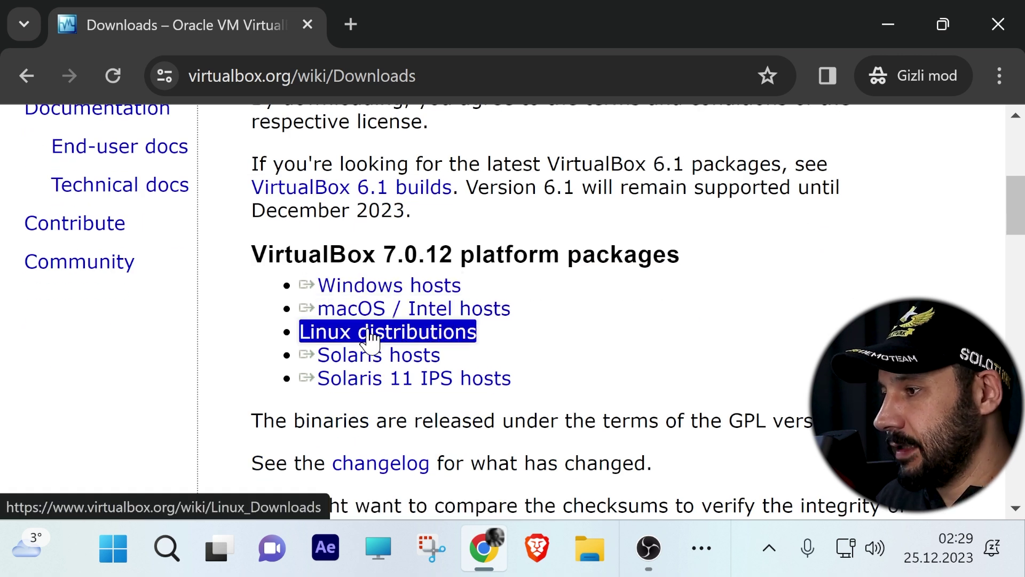
pyautogui.click(386, 288)
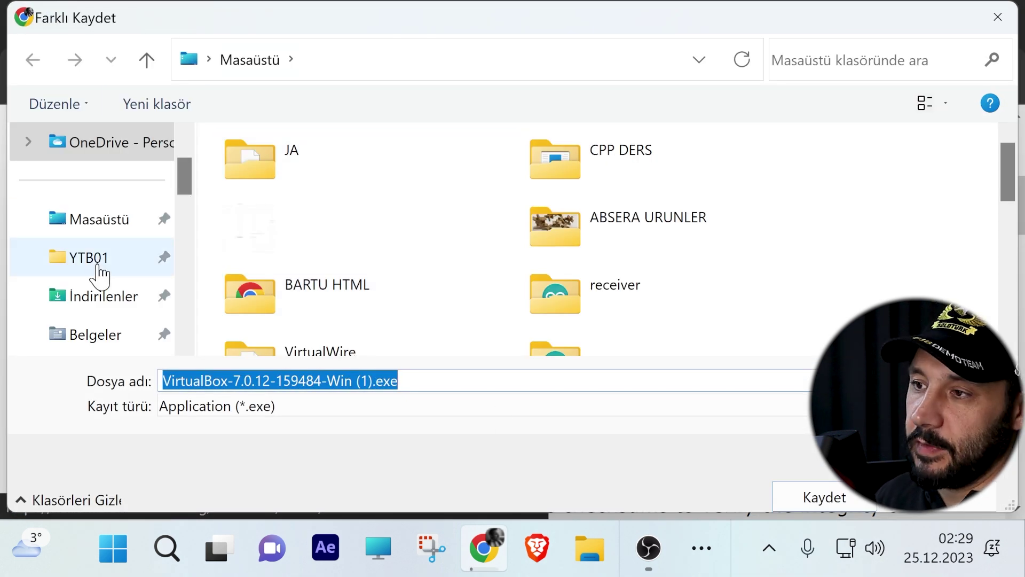
pyautogui.scroll(-10, 96, 224)
pyautogui.click(99, 224)
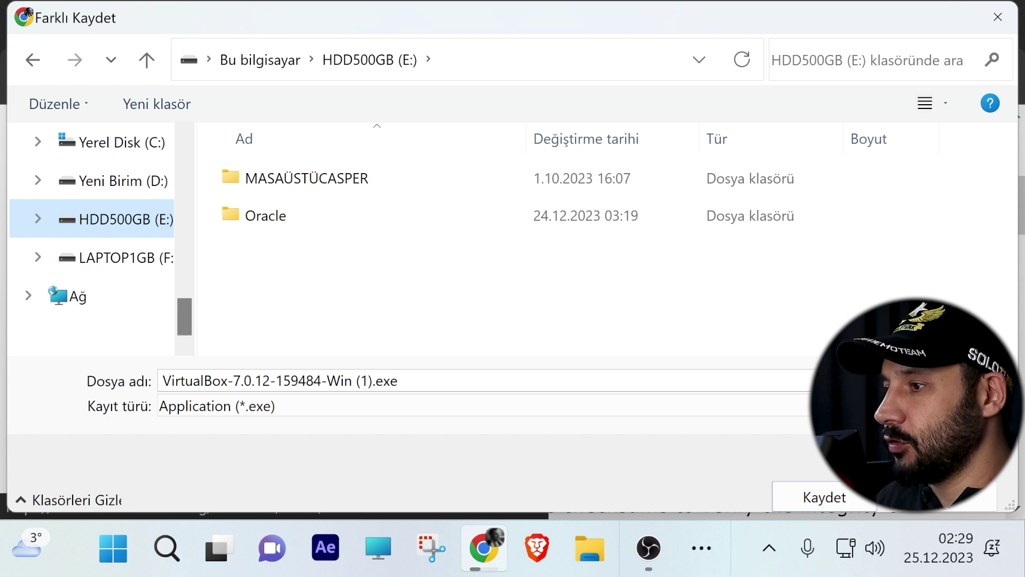
pyautogui.press('Return')
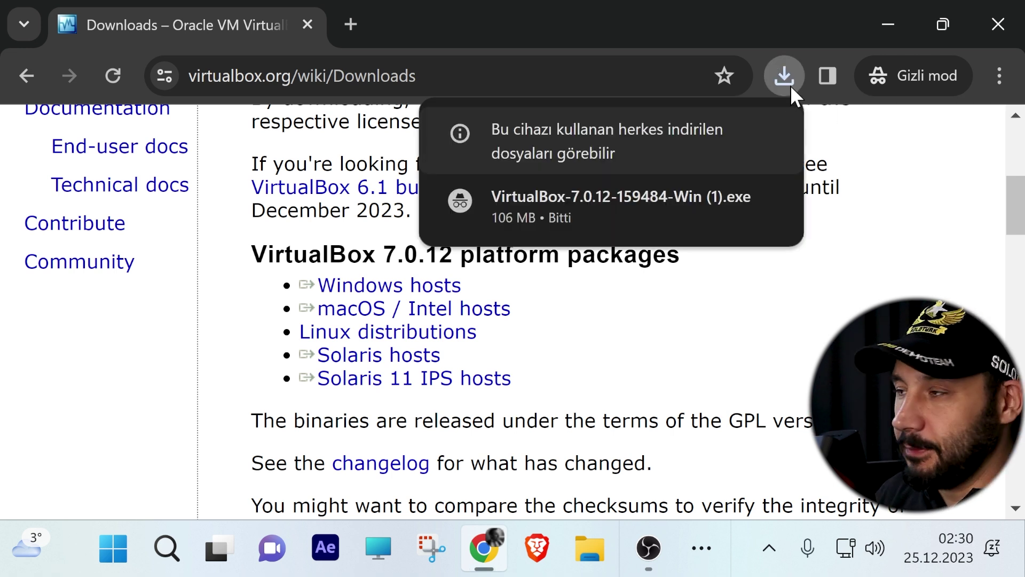
# Step: Launch the VirtualBox installer and change its install location to E:\VBox\
pyautogui.click(617, 206)
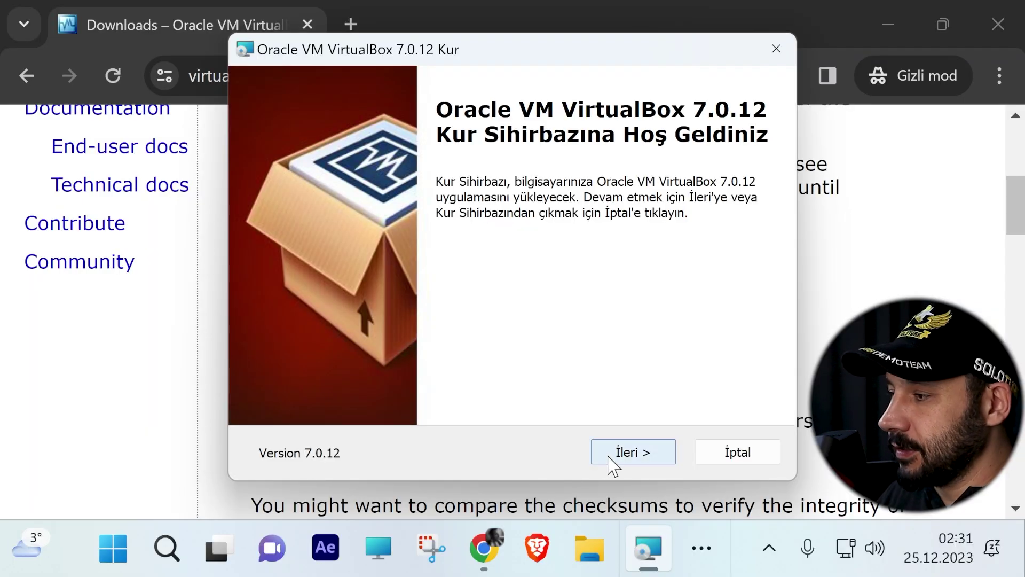
pyautogui.click(608, 455)
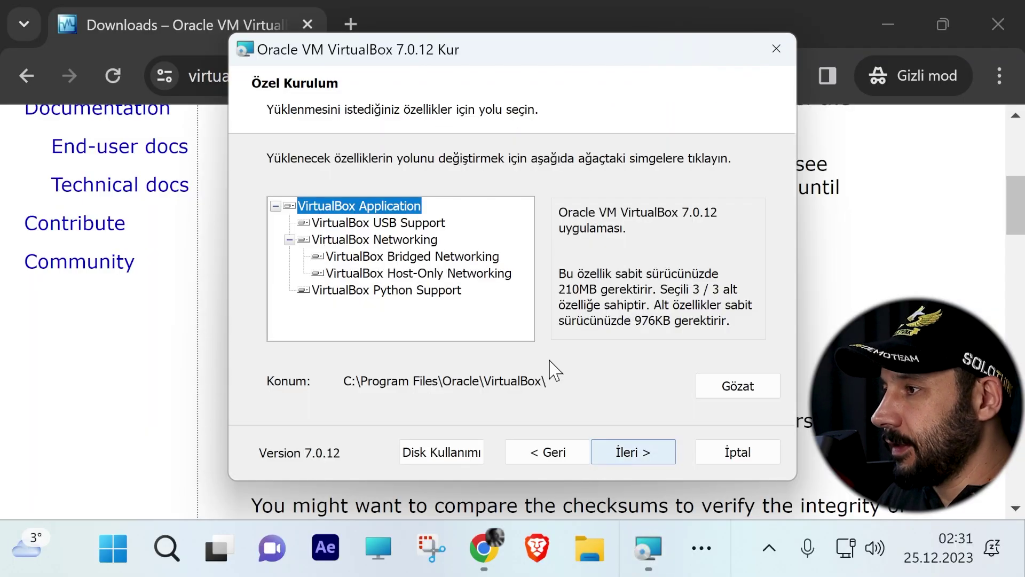
pyautogui.click(276, 206)
pyautogui.click(276, 206)
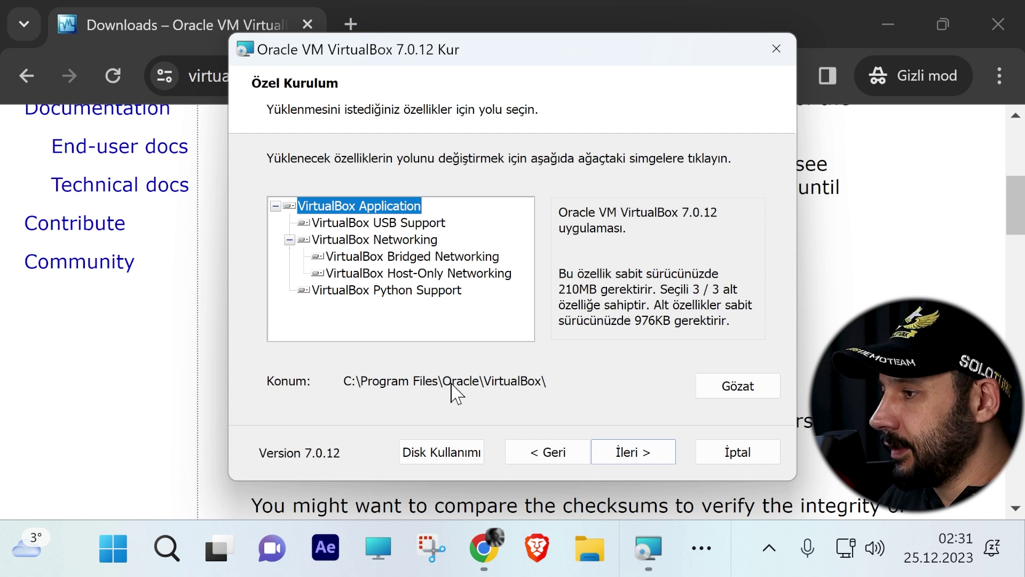
pyautogui.click(741, 393)
pyautogui.press('Home')
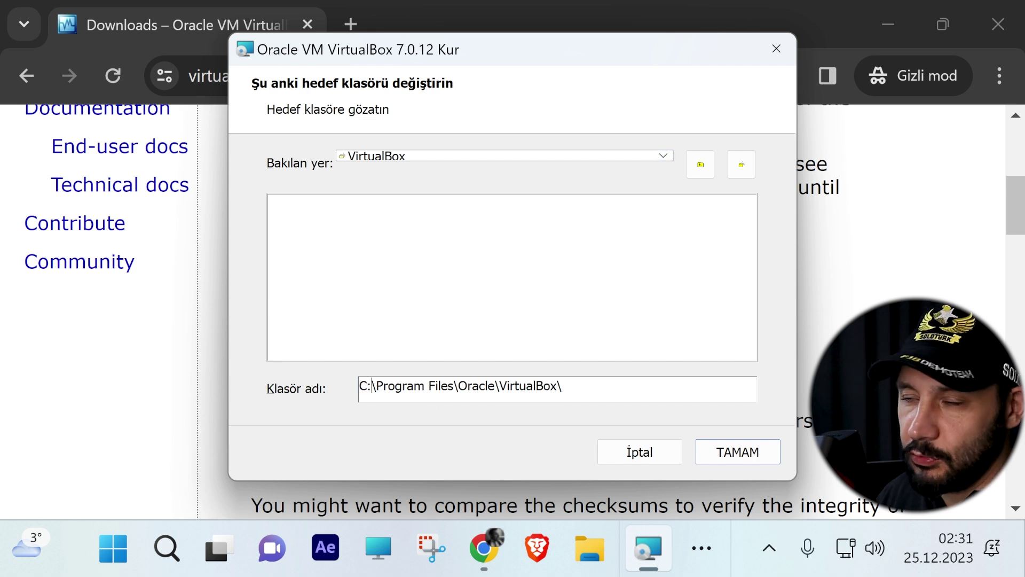
pyautogui.click(638, 155)
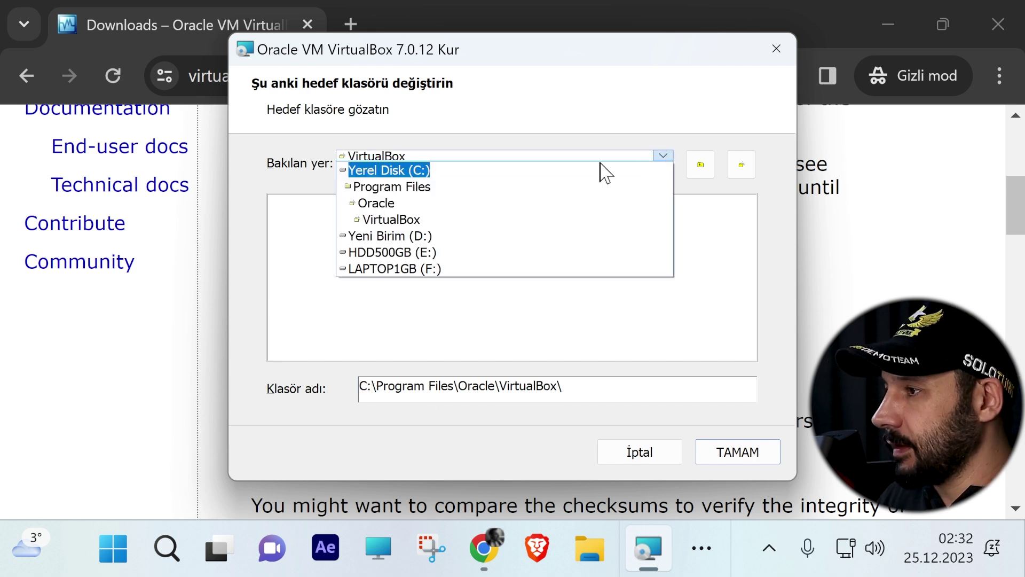
pyautogui.click(378, 253)
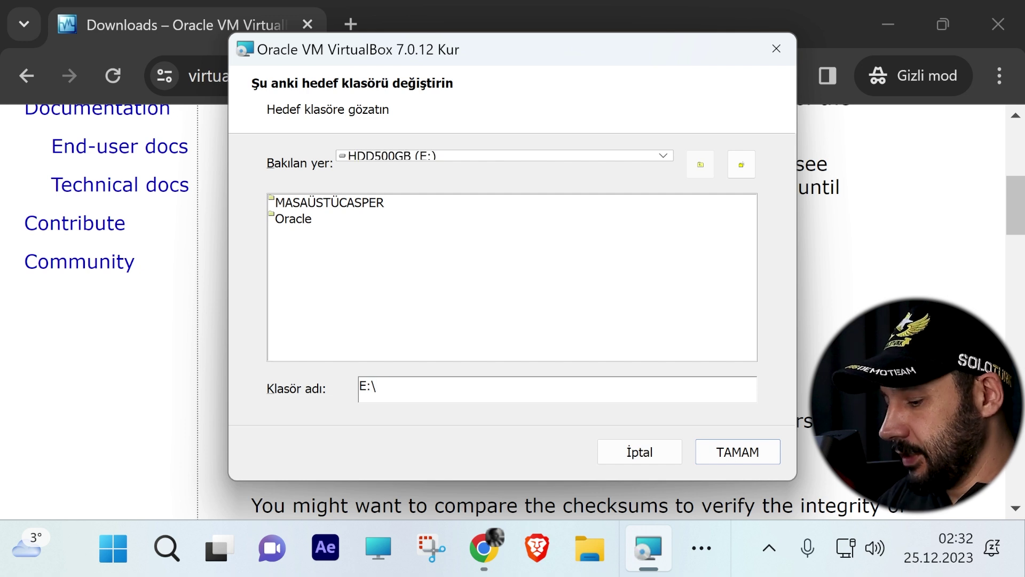
pyautogui.click(727, 457)
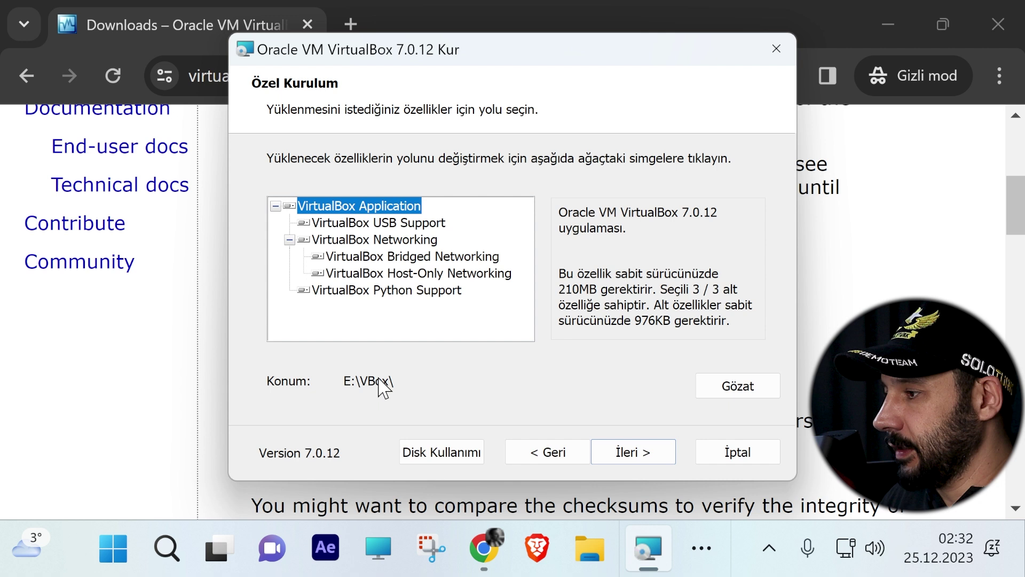
# Step: Accept the network and Python warnings, install VirtualBox 7.0.12 and finish setup
pyautogui.press('Return')
pyautogui.click(635, 453)
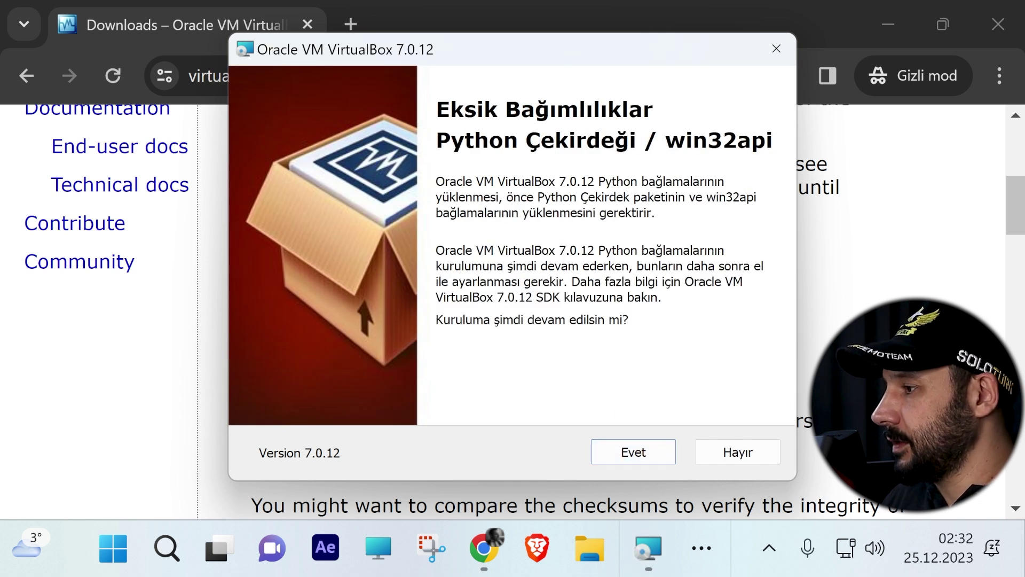
pyautogui.click(644, 460)
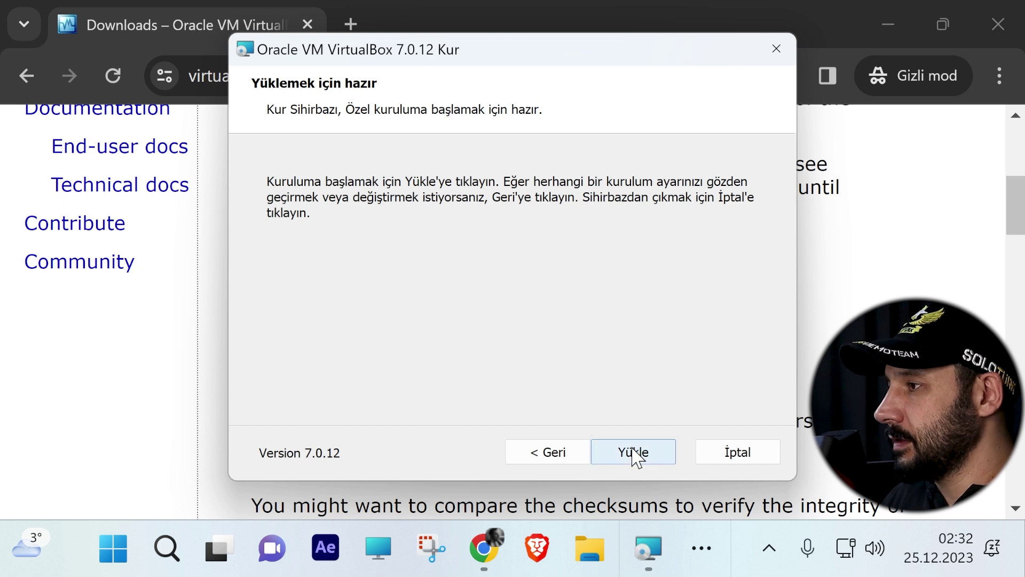
pyautogui.click(636, 455)
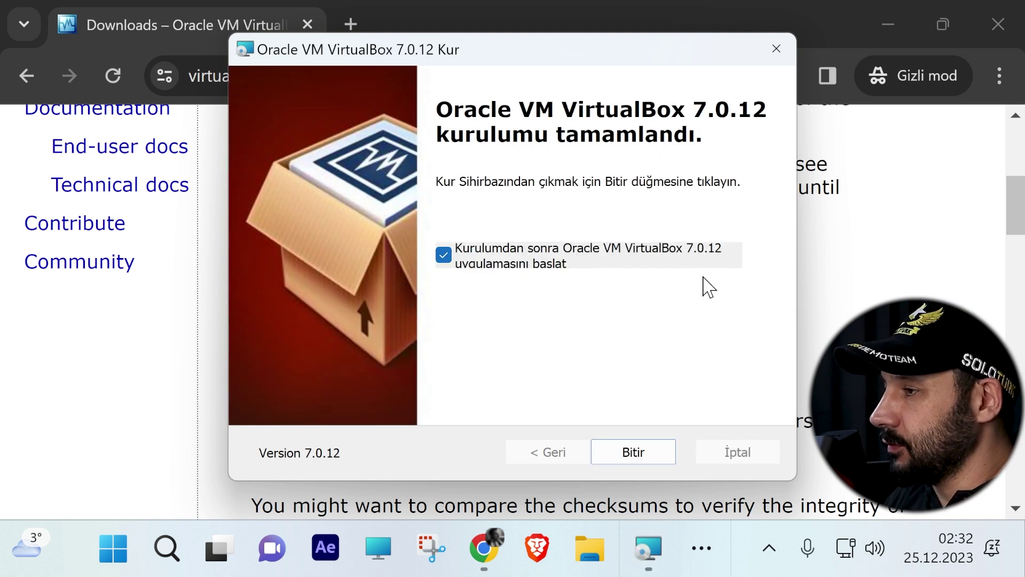
pyautogui.click(645, 459)
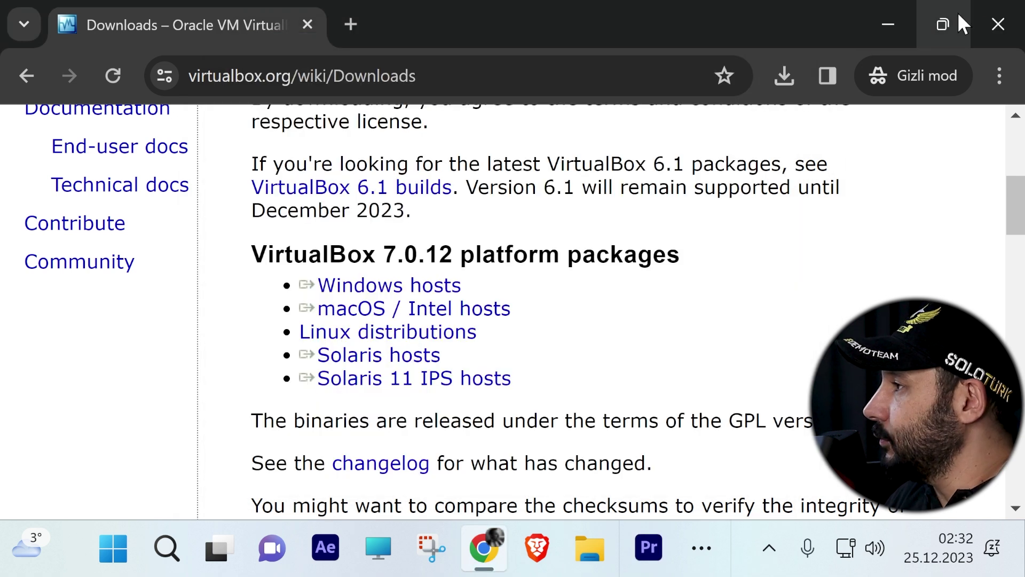
# Step: Minimize Chrome to reveal the VirtualBox Manager window
pyautogui.click(889, 26)
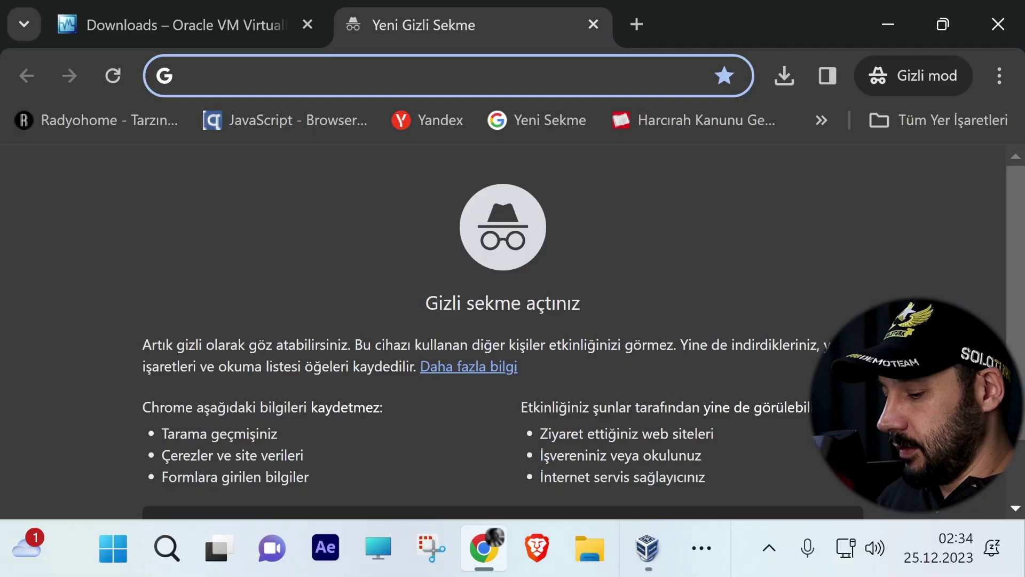
# Step: Search images for 'virtualization bios' and preview the Thomas-Krenn BIOS image
pyautogui.write('virtu')
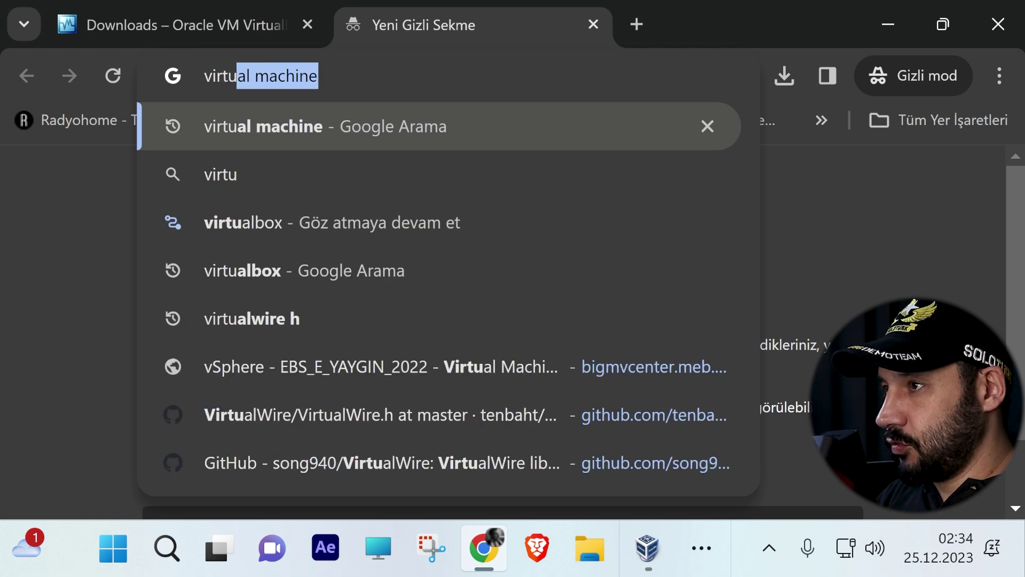
pyautogui.write('alization bios')
pyautogui.press('Return')
pyautogui.click(202, 240)
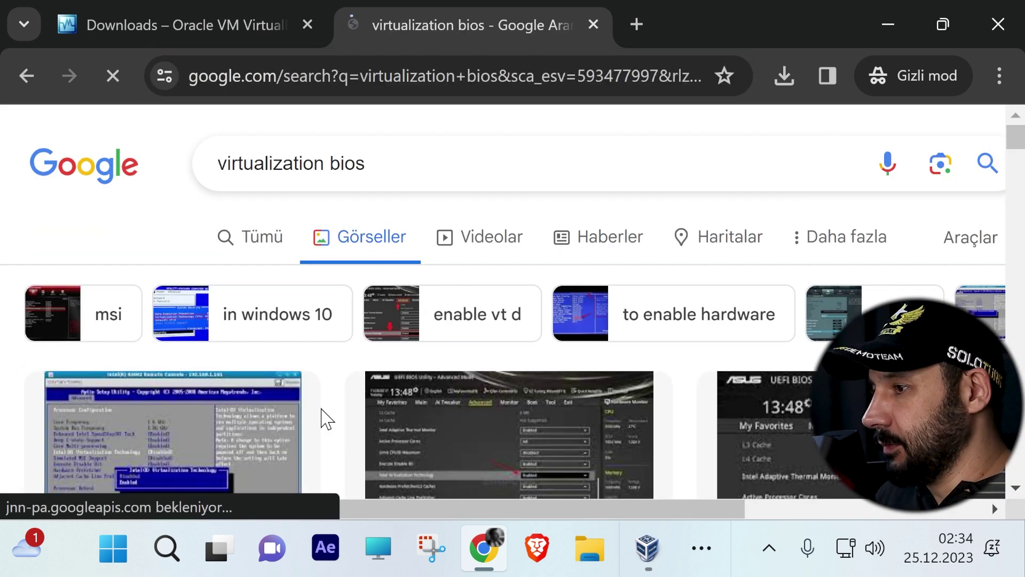
pyautogui.scroll(-3, 267, 342)
pyautogui.click(236, 300)
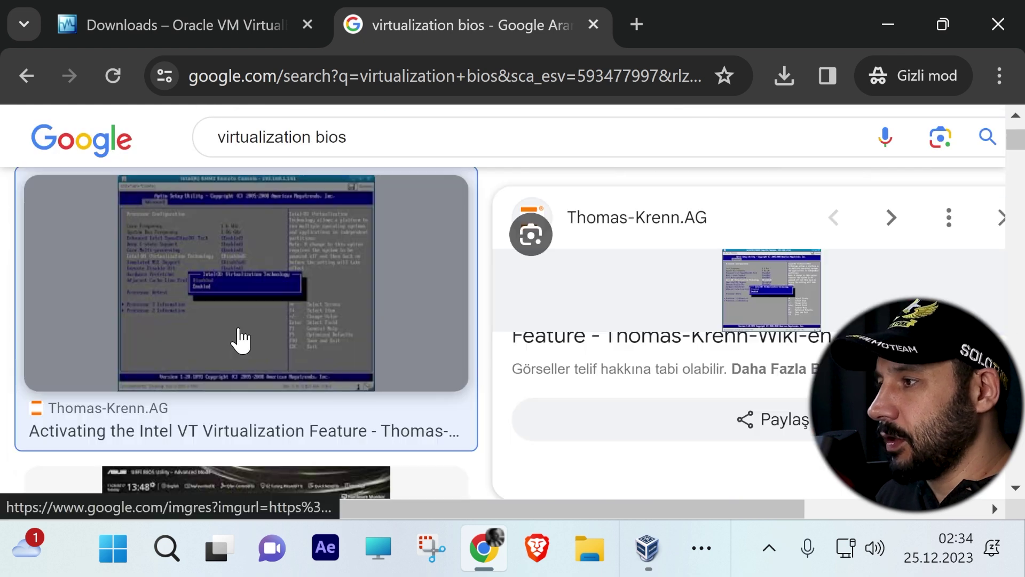
# Step: Open the Thomas-Krenn Intel VT article and enlarge its SR2500-bios-intel-vt.png screenshot
pyautogui.click(376, 277)
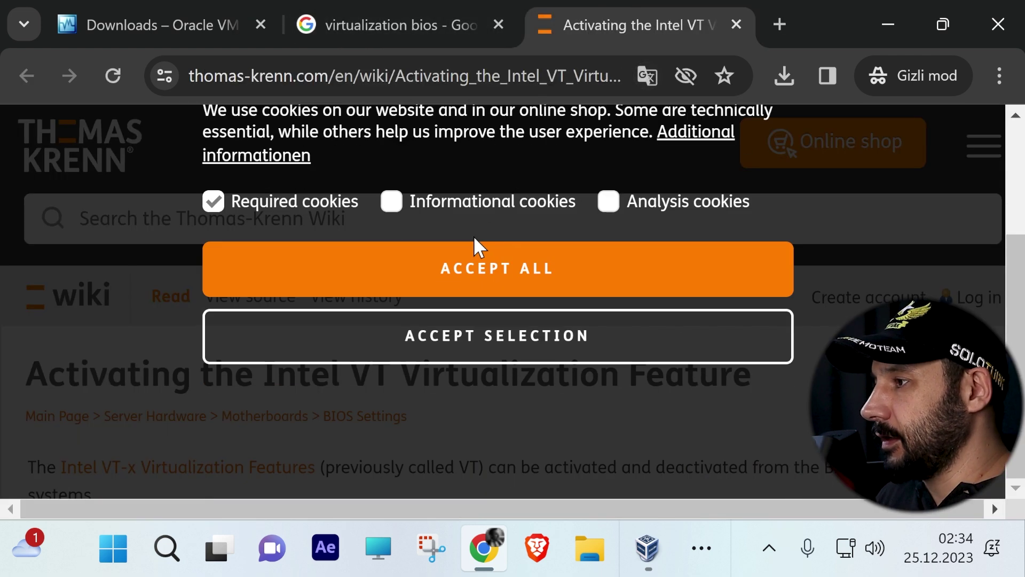
pyautogui.click(485, 327)
pyautogui.scroll(-5, 275, 348)
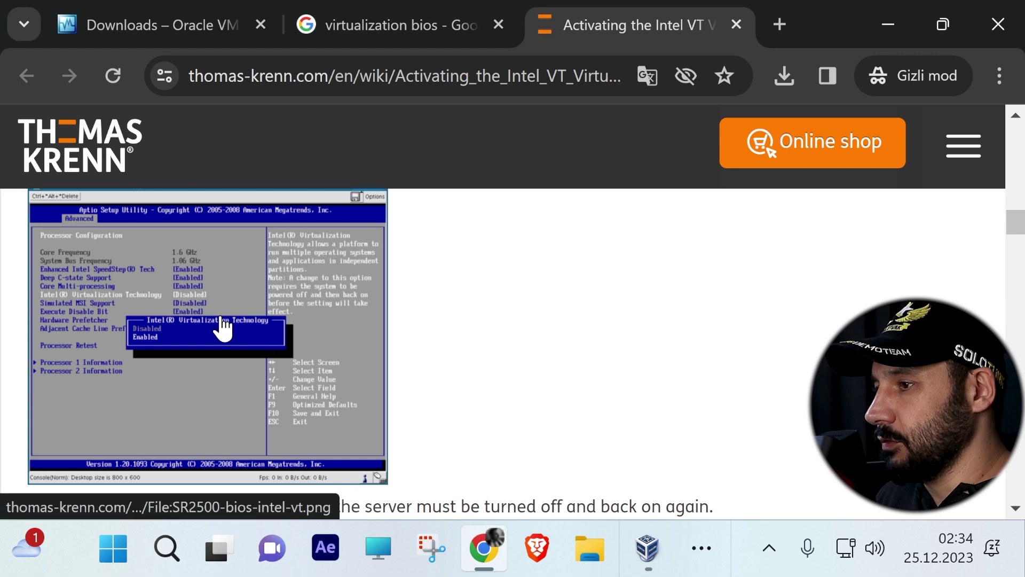
pyautogui.click(222, 327)
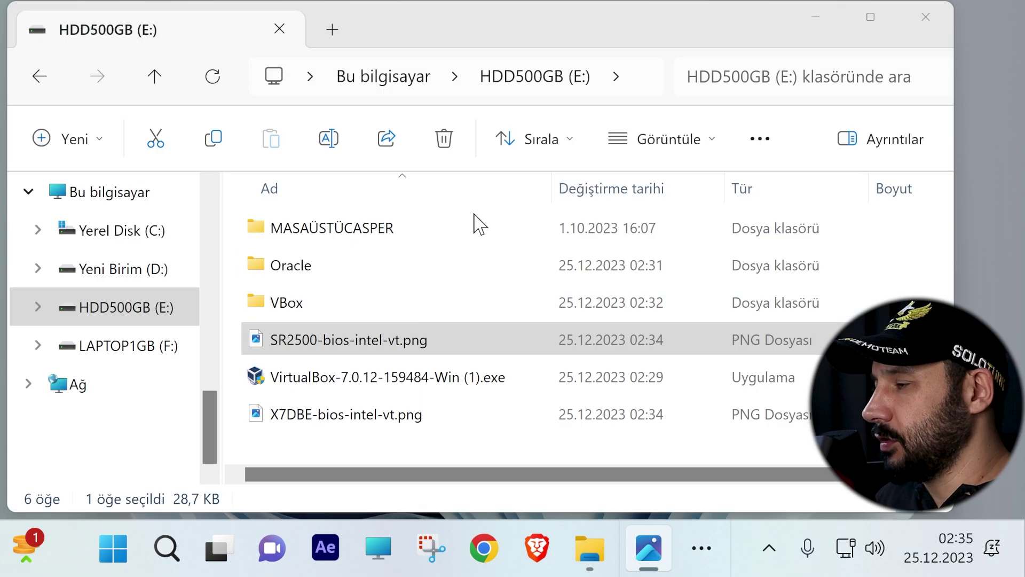
pyautogui.press('Return')
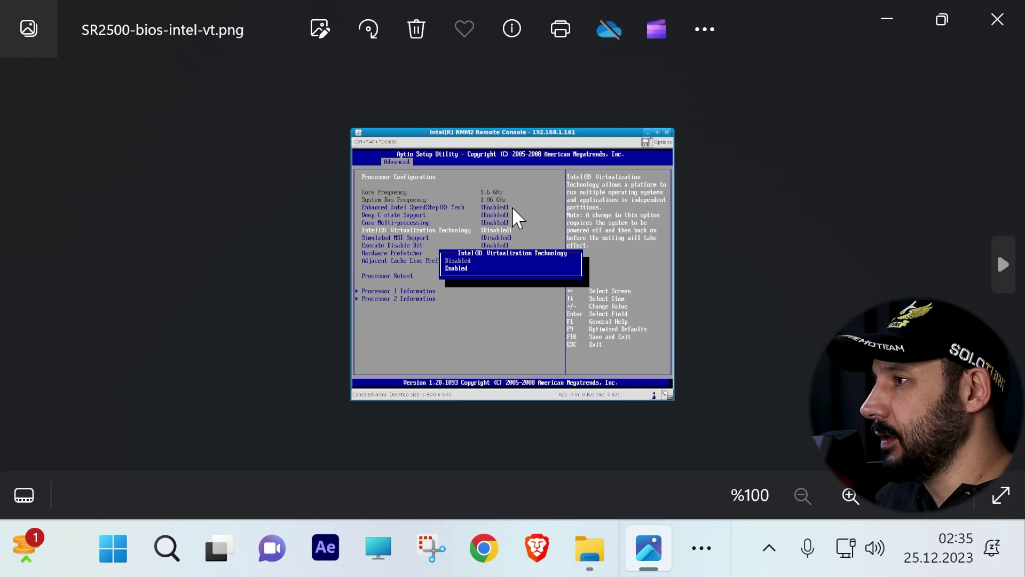
# Step: Zoom into the SR2500 and X7DBE BIOS screenshots to read the Intel VT setting, then close Photos
pyautogui.scroll(3, 534, 208)
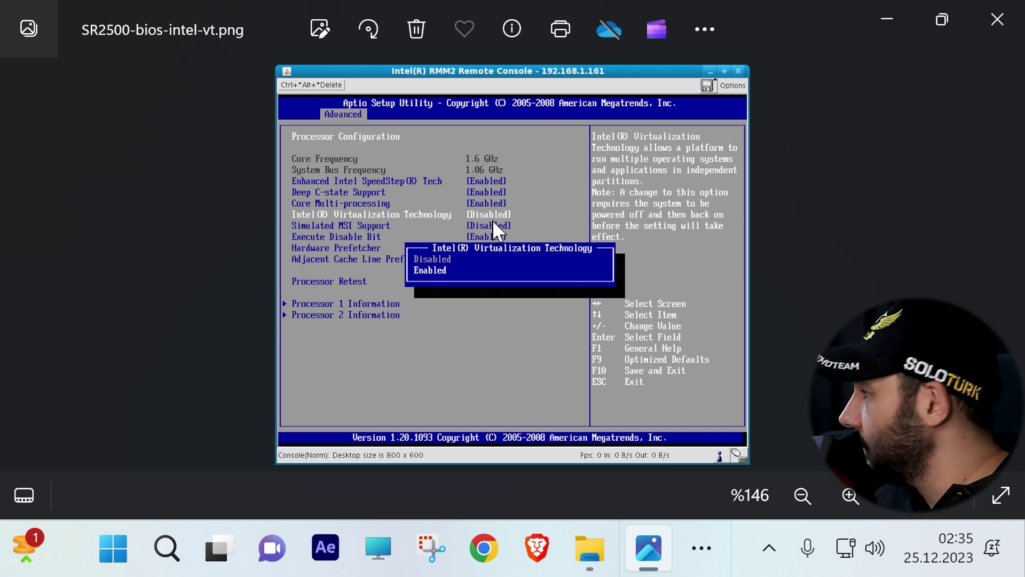
pyautogui.scroll(2, 462, 205)
pyautogui.moveTo(464, 216); pyautogui.dragTo(472, 241)
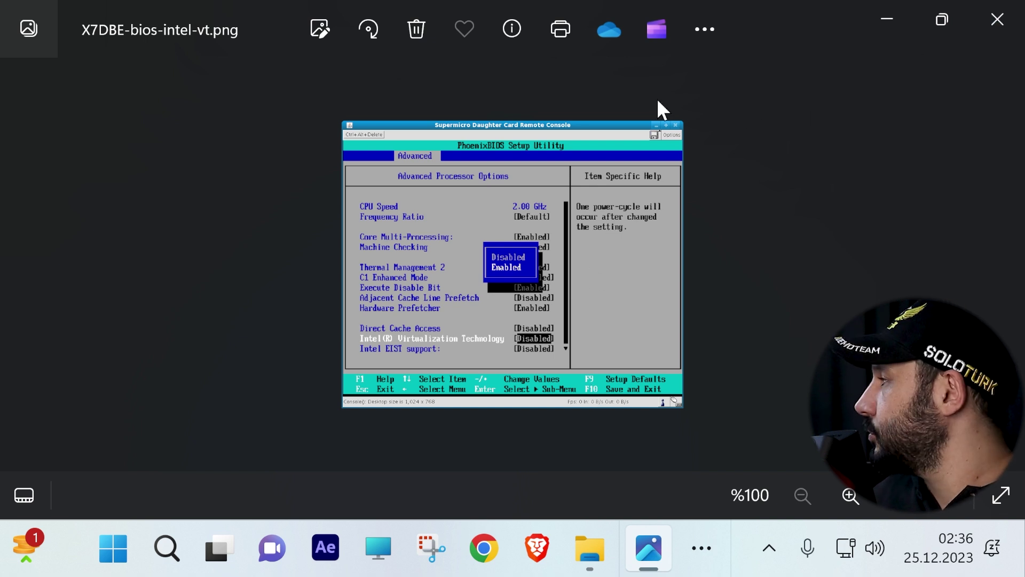
pyautogui.scroll(1, 749, 115)
pyautogui.click(998, 19)
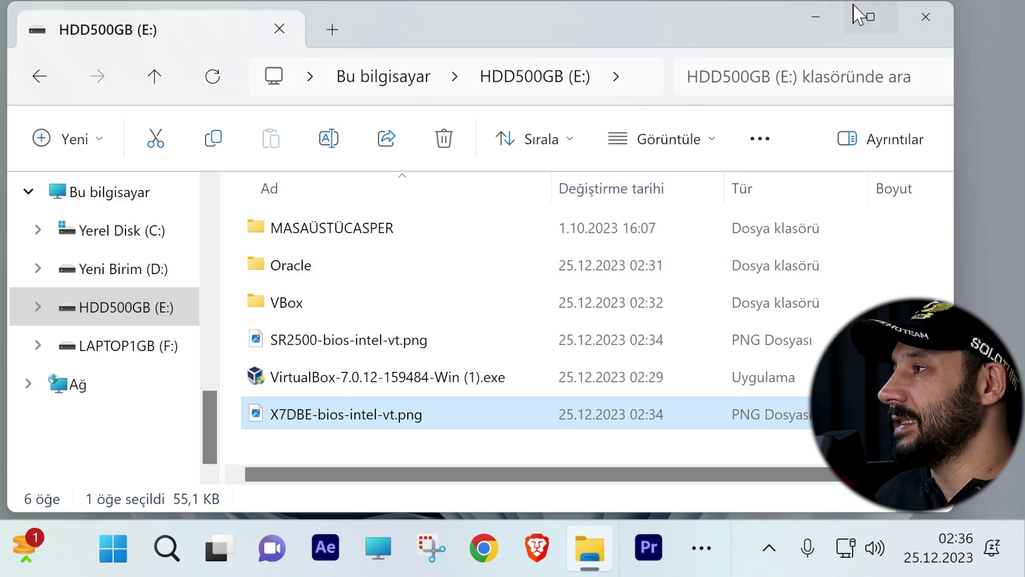
# Step: Close the HDD500GB (E:) File Explorer window
pyautogui.click(910, 18)
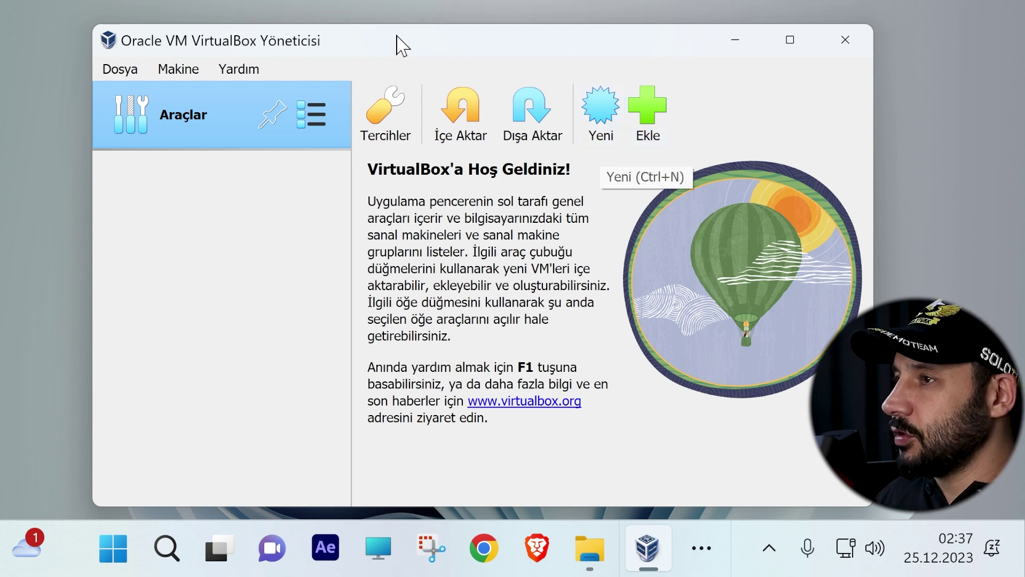
# Step: Start a new virtual machine named MrRobot
pyautogui.click(594, 109)
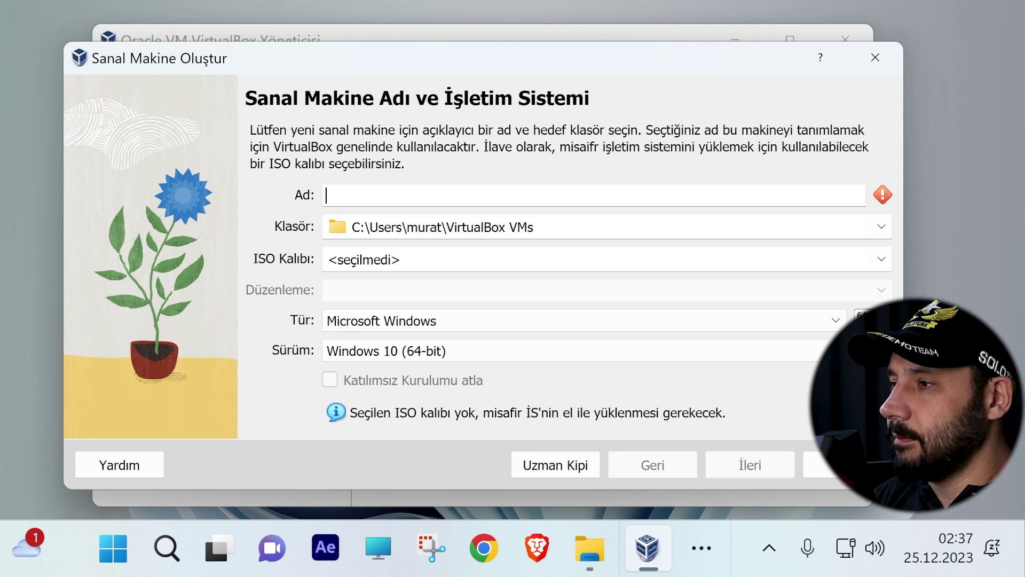
pyautogui.write('MRRob')
pyautogui.press('BackSpace')
pyautogui.press('BackSpace')
pyautogui.press('BackSpace')
pyautogui.press('BackSpace')
pyautogui.write('rRobot')
pyautogui.hotkey('ctrl', 'a')
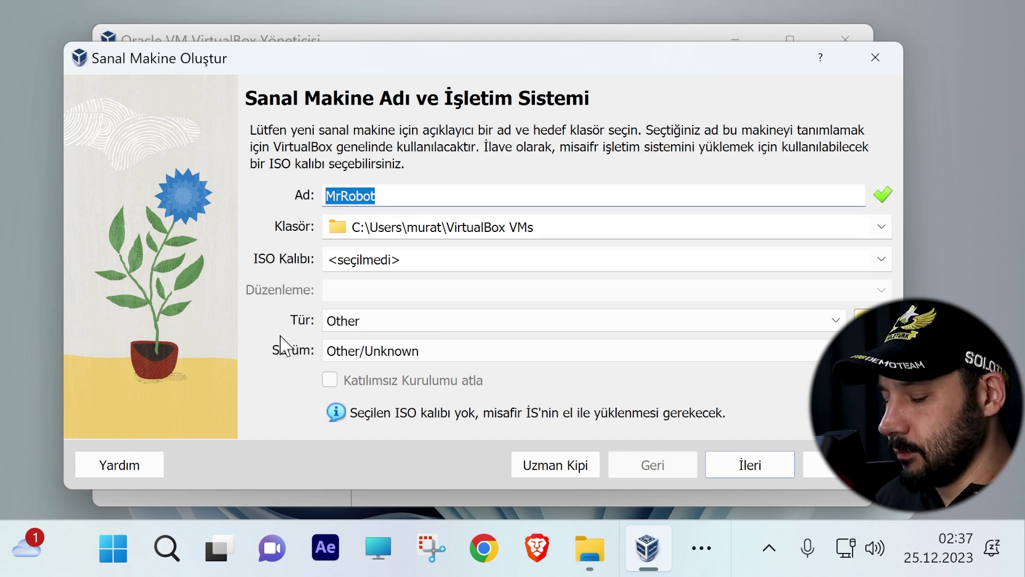
pyautogui.press('Tab')
pyautogui.press('Tab')
pyautogui.hotkey('shift', 'Tab')
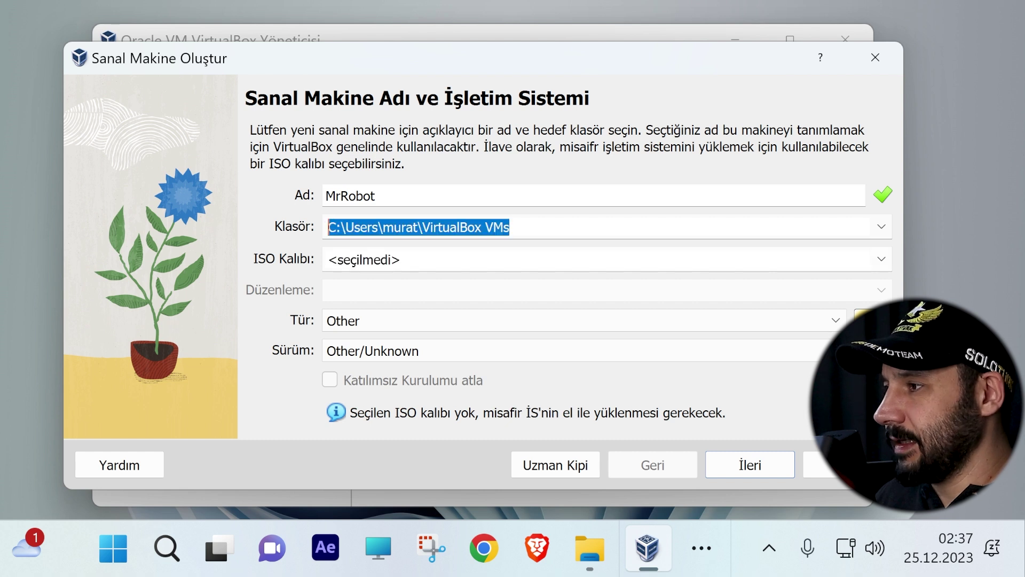
pyautogui.press('Tab')
# Step: Set the machine folder to a newly created VMachine folder on HDD500GB (E:)
pyautogui.doubleClick(423, 227)
pyautogui.moveTo(423, 227); pyautogui.dragTo(327, 227)
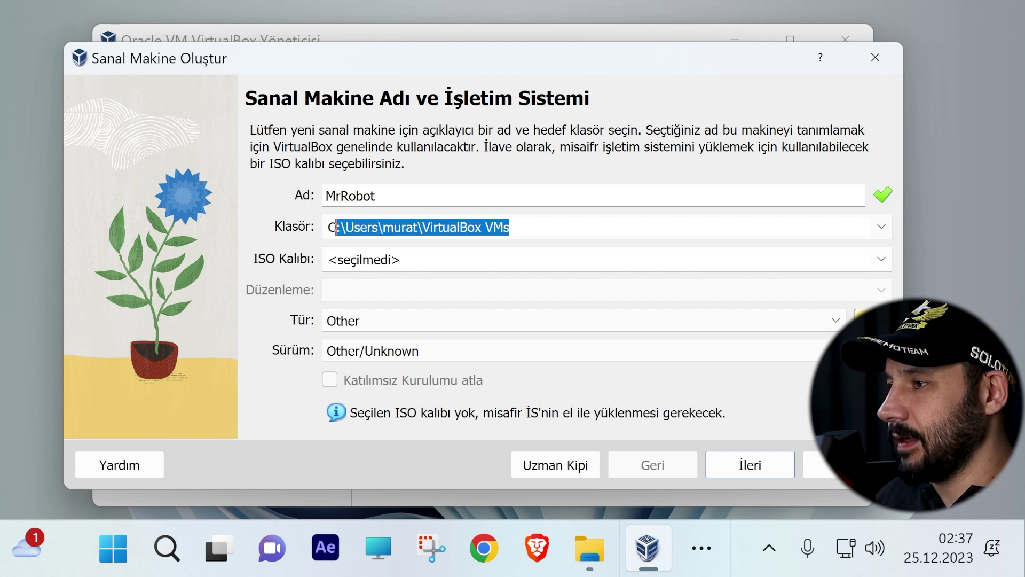
pyautogui.click(881, 226)
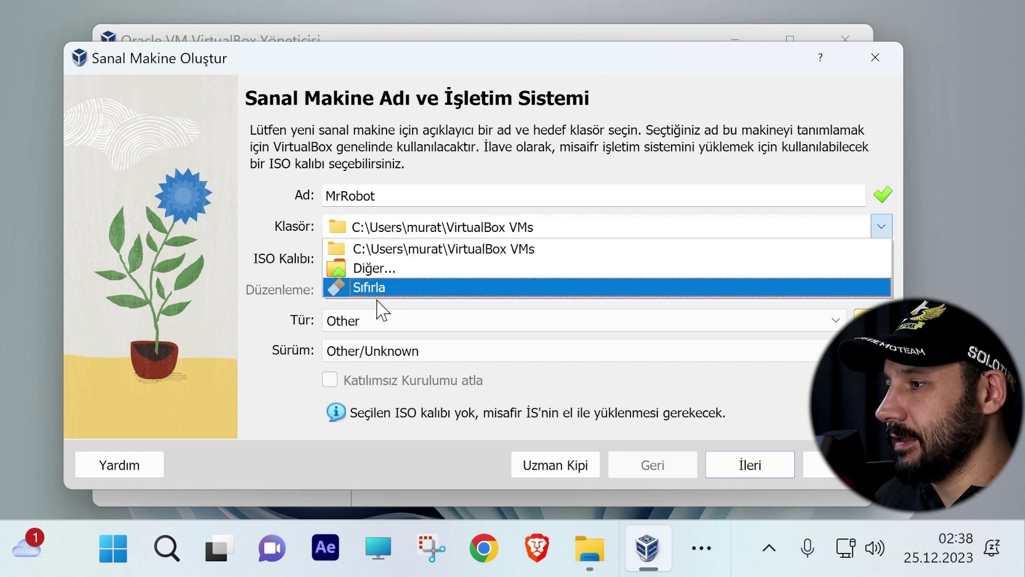
pyautogui.click(386, 269)
pyautogui.scroll(-5, 255, 342)
pyautogui.click(189, 258)
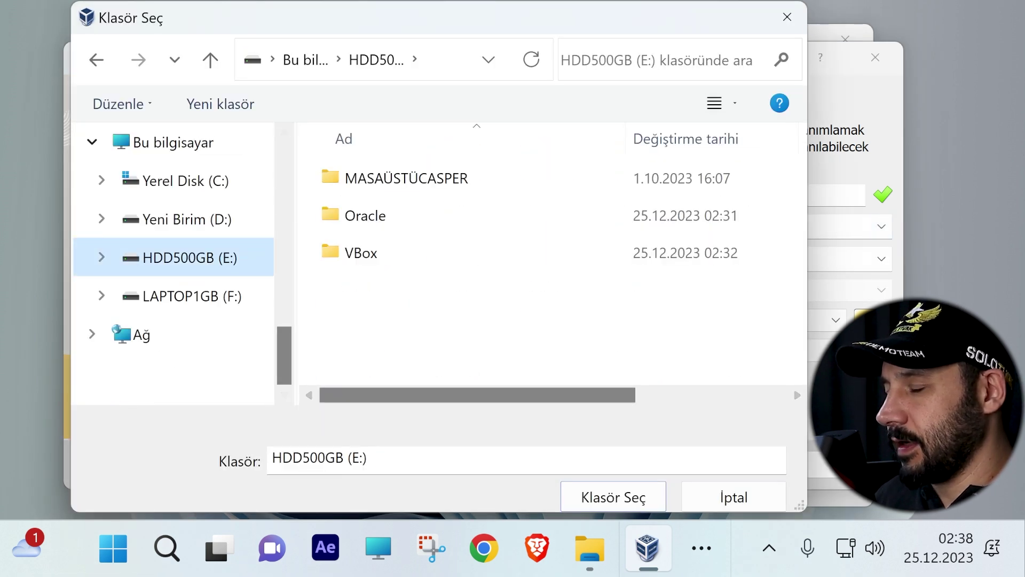
pyautogui.rightClick(374, 309)
pyautogui.moveTo(454, 258)
pyautogui.click(694, 216)
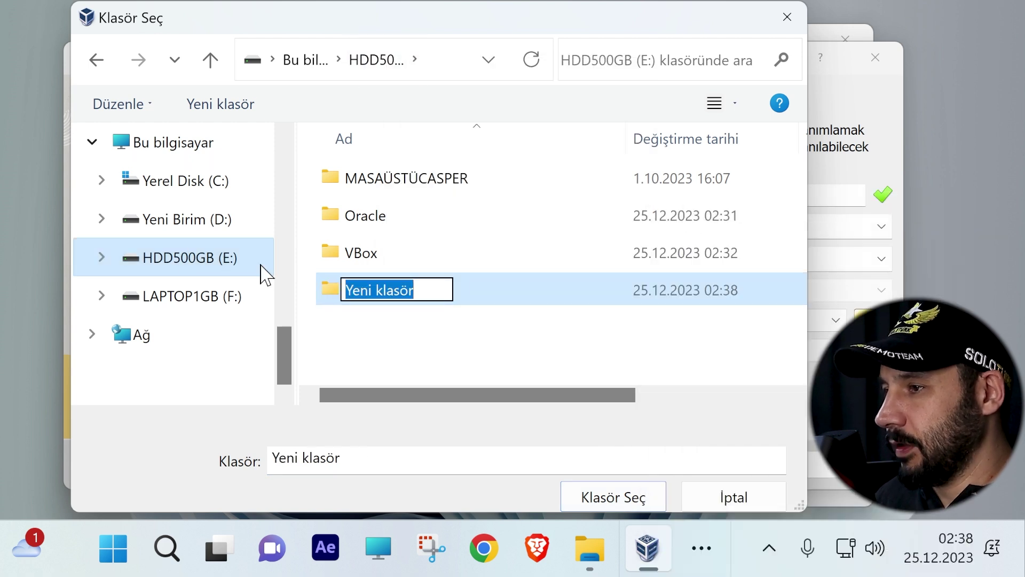
pyautogui.write('VMachi')
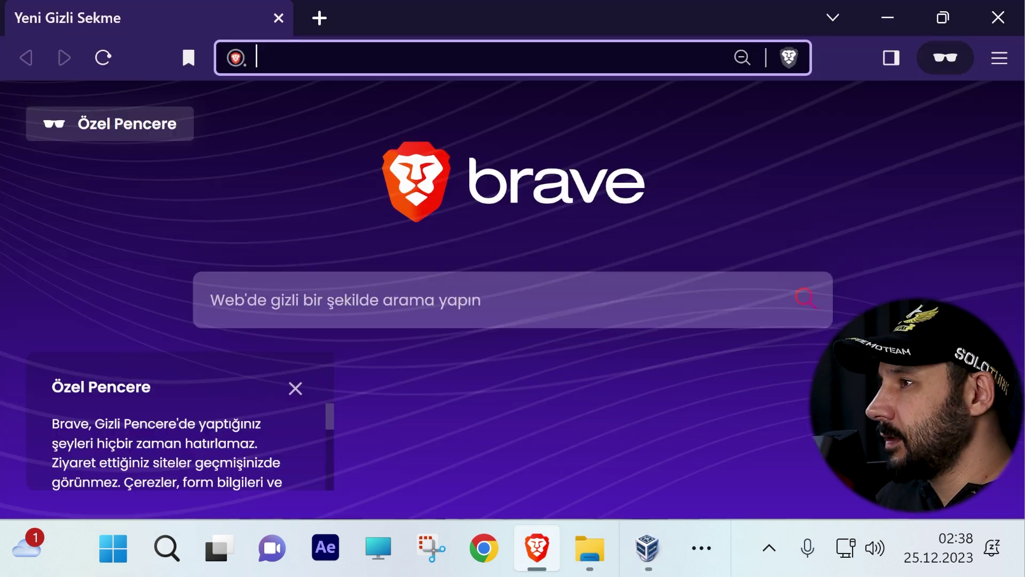
# Step: Search 'kali linux' and open kali.org's Installer Images download section
pyautogui.write('kali linux')
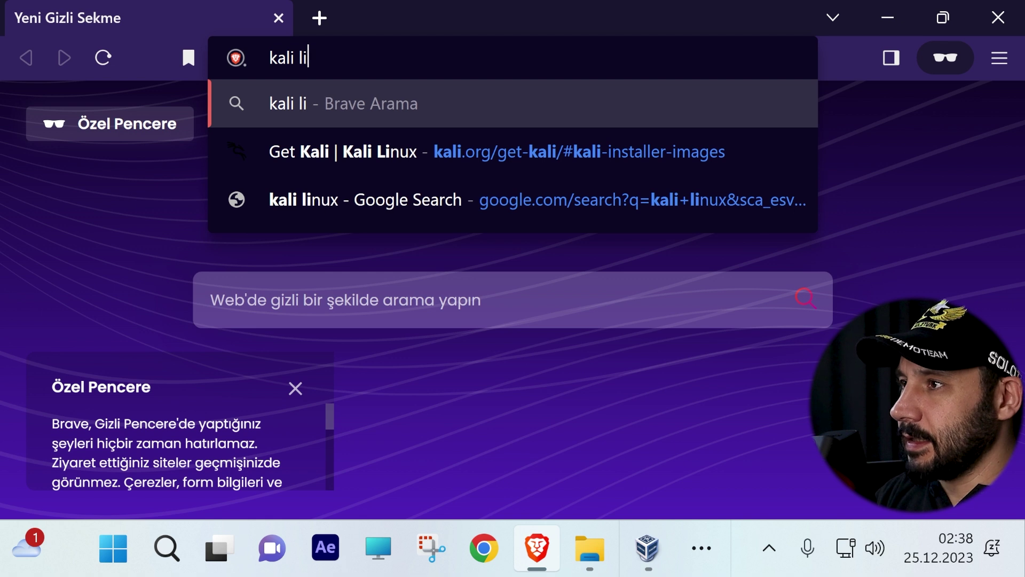
pyautogui.press('Return')
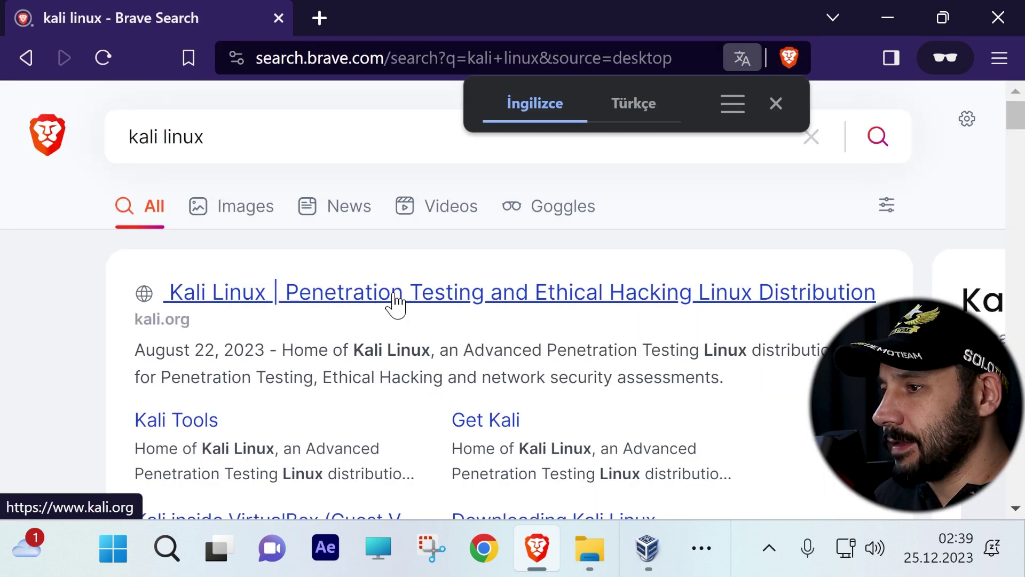
pyautogui.click(393, 293)
pyautogui.scroll(-2, 544, 283)
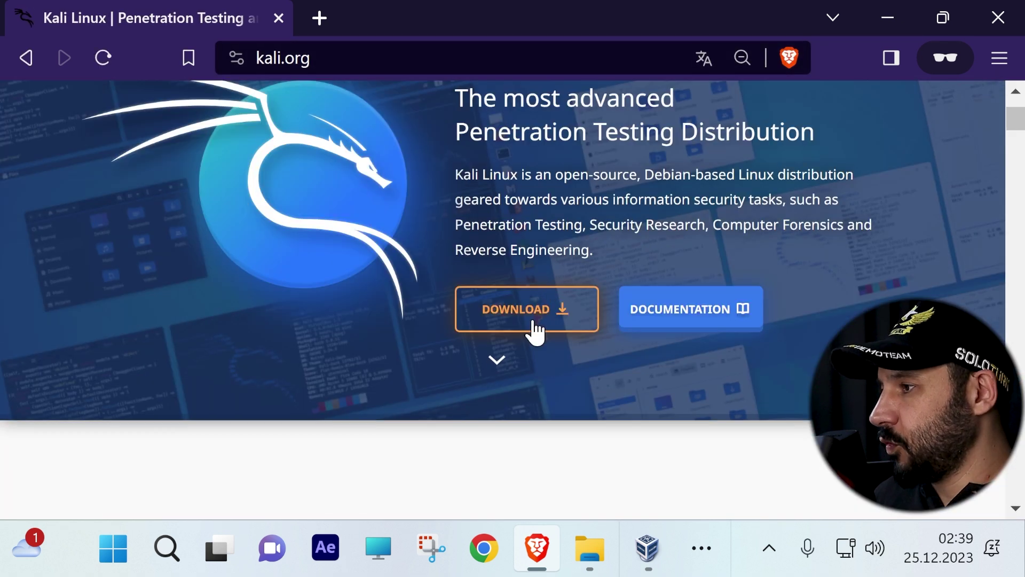
pyautogui.click(540, 315)
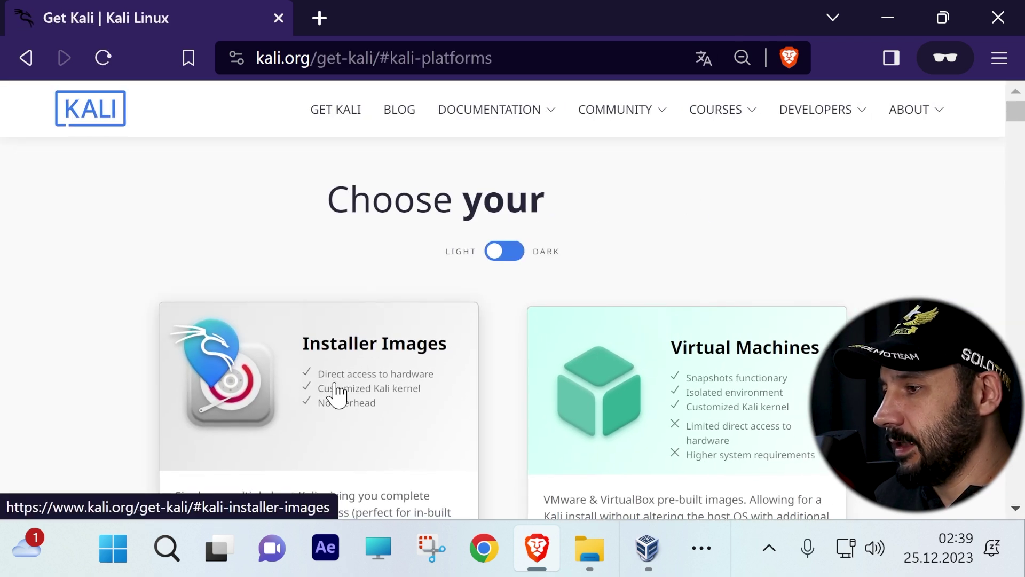
pyautogui.click(358, 353)
pyautogui.scroll(-8, 362, 270)
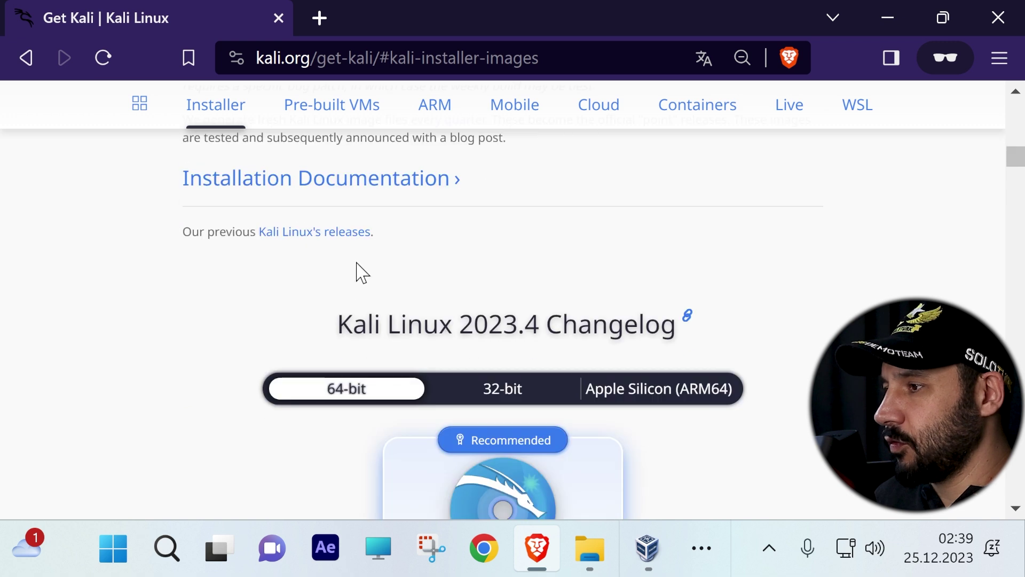
pyautogui.scroll(1, 457, 399)
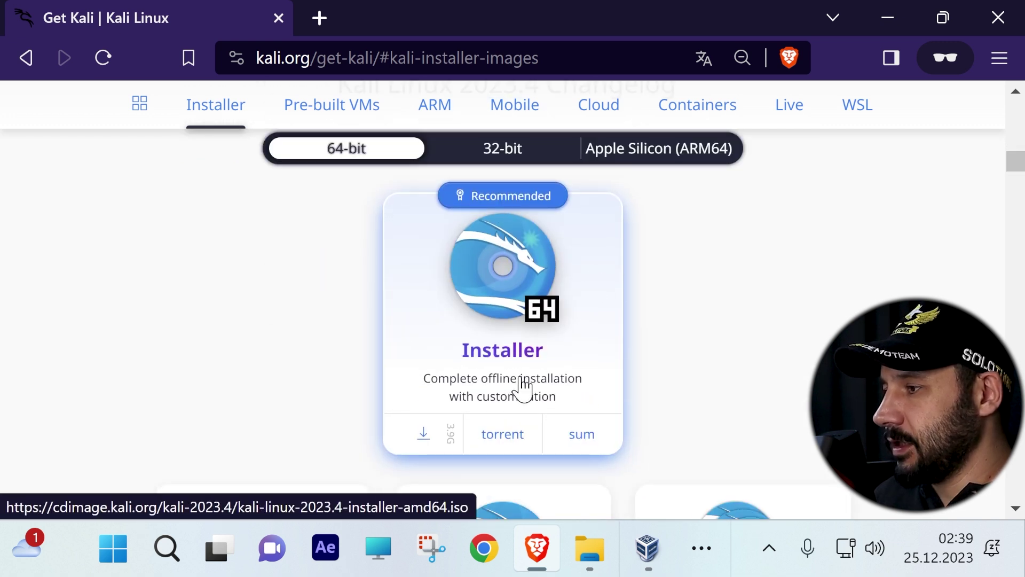
# Step: Download the 64-bit kali-linux-2023.4-installer-amd64.iso and show it in the Downloads folder
pyautogui.click(432, 442)
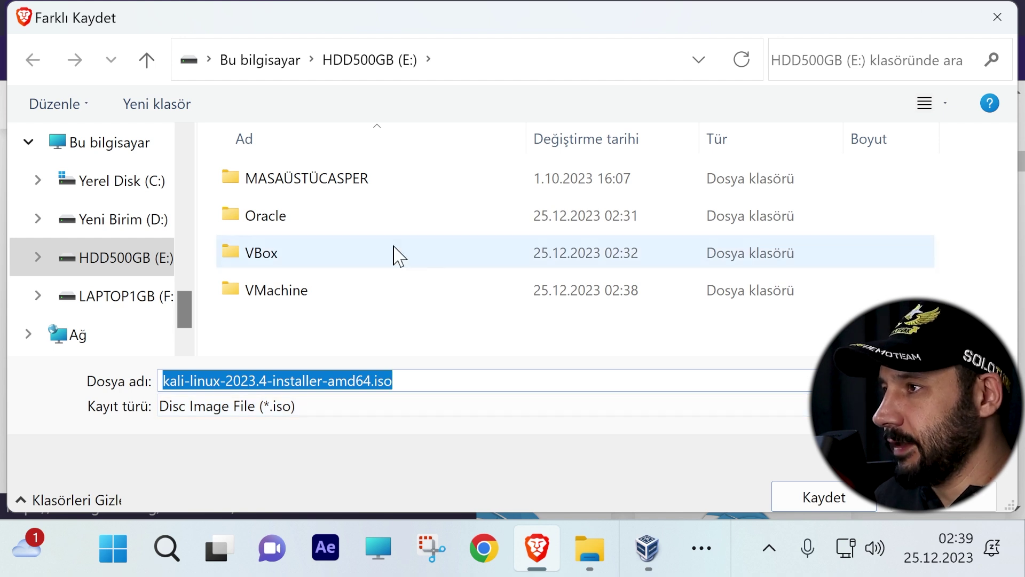
pyautogui.click(824, 497)
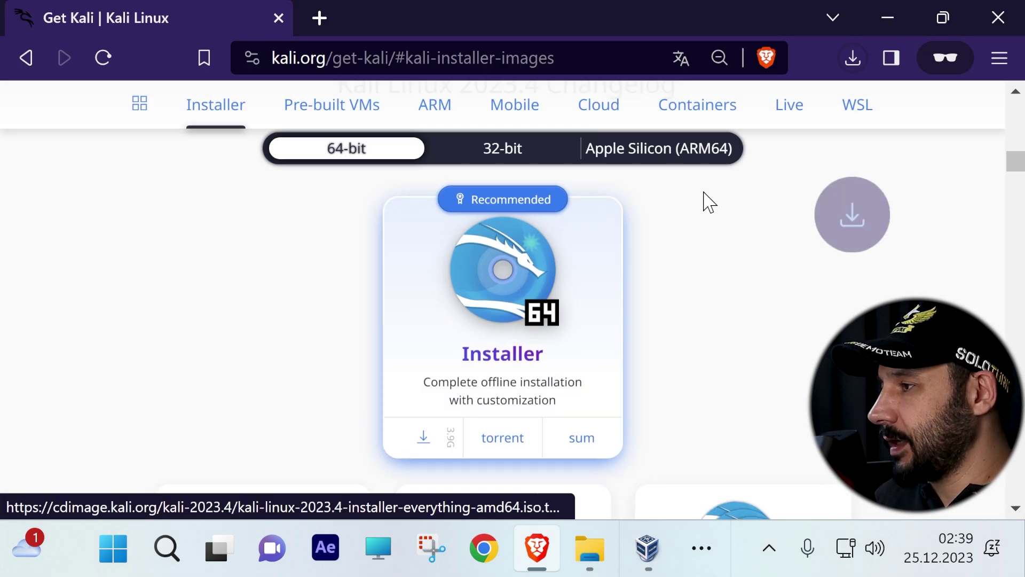
pyautogui.click(853, 57)
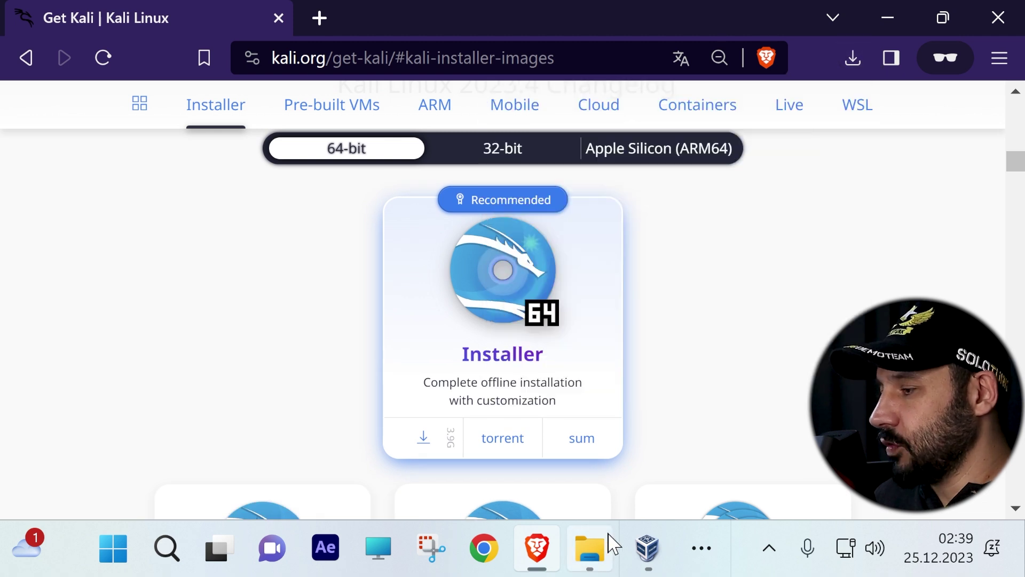
pyautogui.click(590, 547)
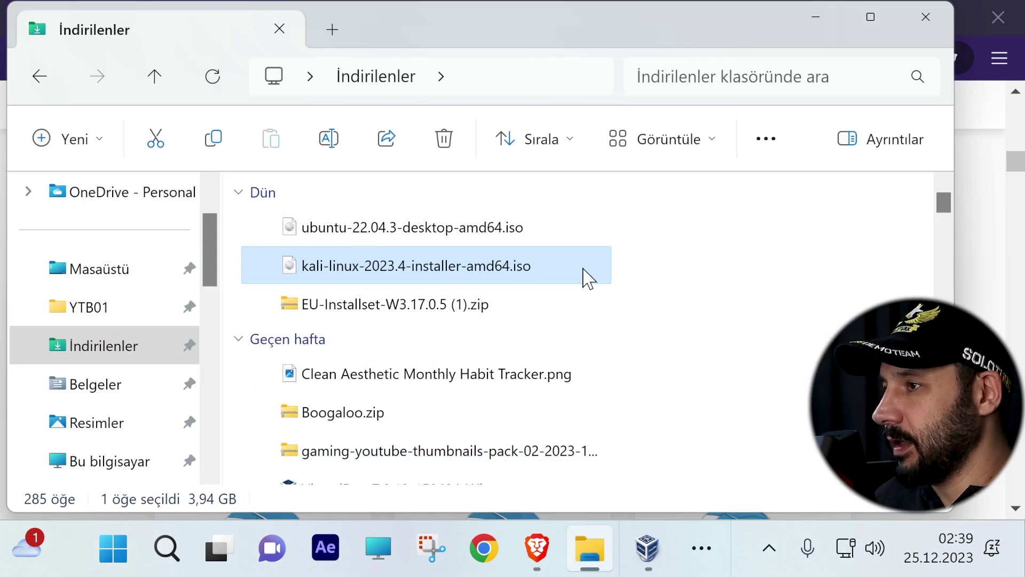
pyautogui.hotkey('alt', 'Tab')
pyautogui.hotkey('alt', 'Tab')
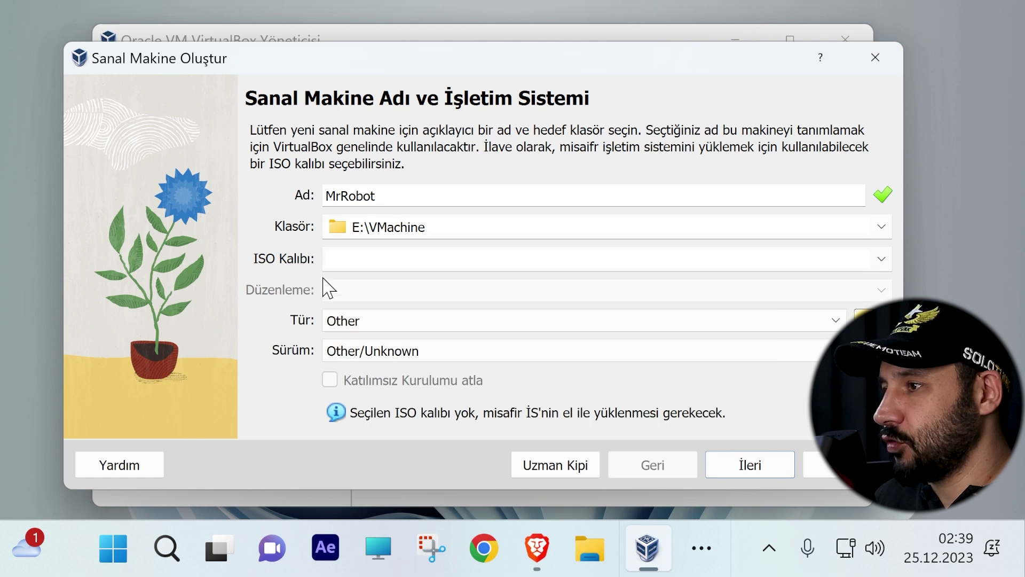
# Step: Pick kali-linux-2023.4-installer-amd64.iso from İndirilenler as the ISO image and proceed
pyautogui.click(881, 258)
pyautogui.click(401, 298)
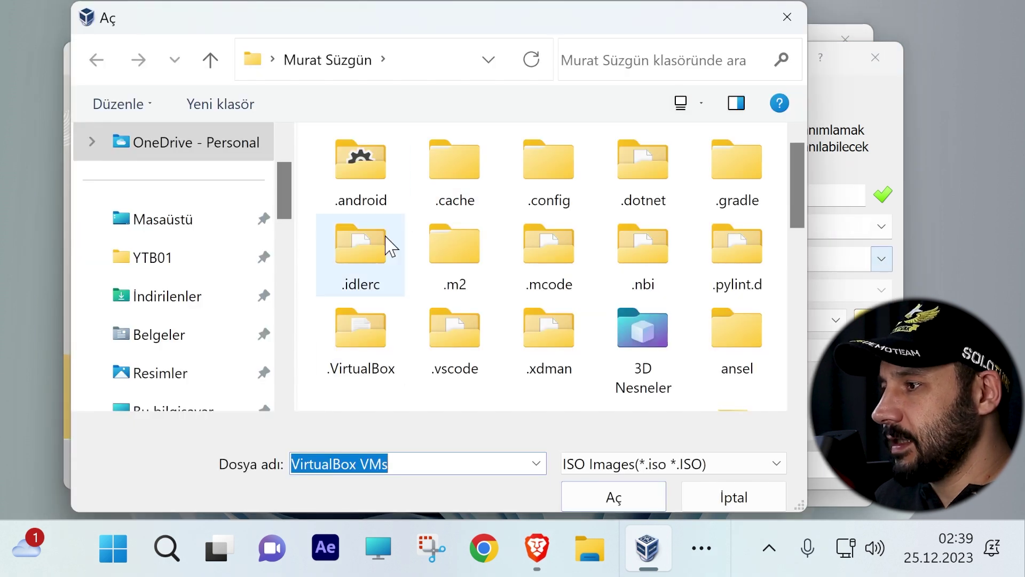
pyautogui.scroll(-5, 412, 213)
pyautogui.scroll(-5, 167, 299)
pyautogui.click(172, 294)
pyautogui.click(172, 257)
pyautogui.hscroll(1, 434, 305)
pyautogui.hscroll(-1, 427, 345)
pyautogui.scroll(5, 168, 224)
pyautogui.scroll(3, 167, 224)
pyautogui.click(171, 192)
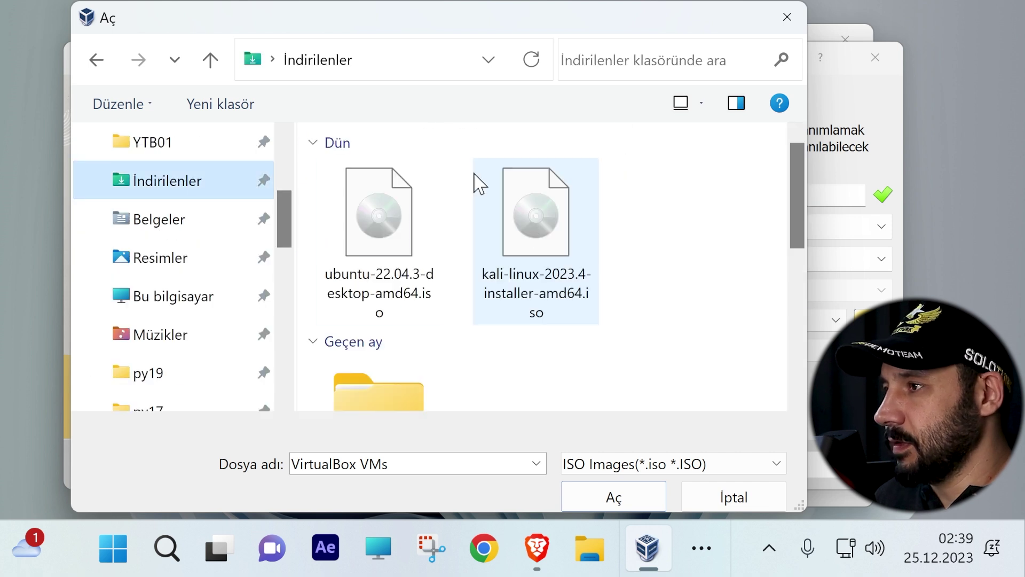
pyautogui.click(378, 215)
pyautogui.click(528, 243)
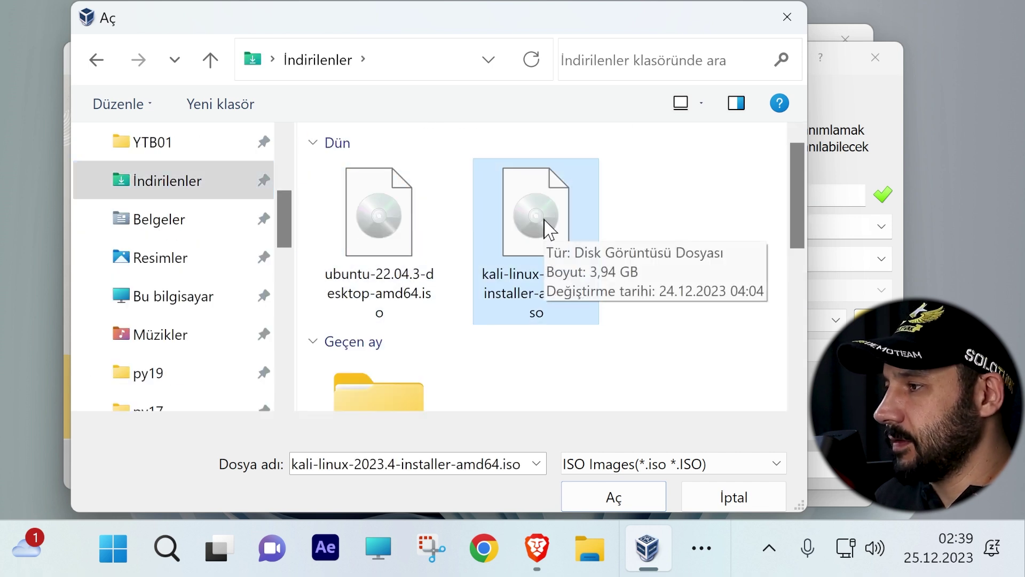
pyautogui.doubleClick(536, 210)
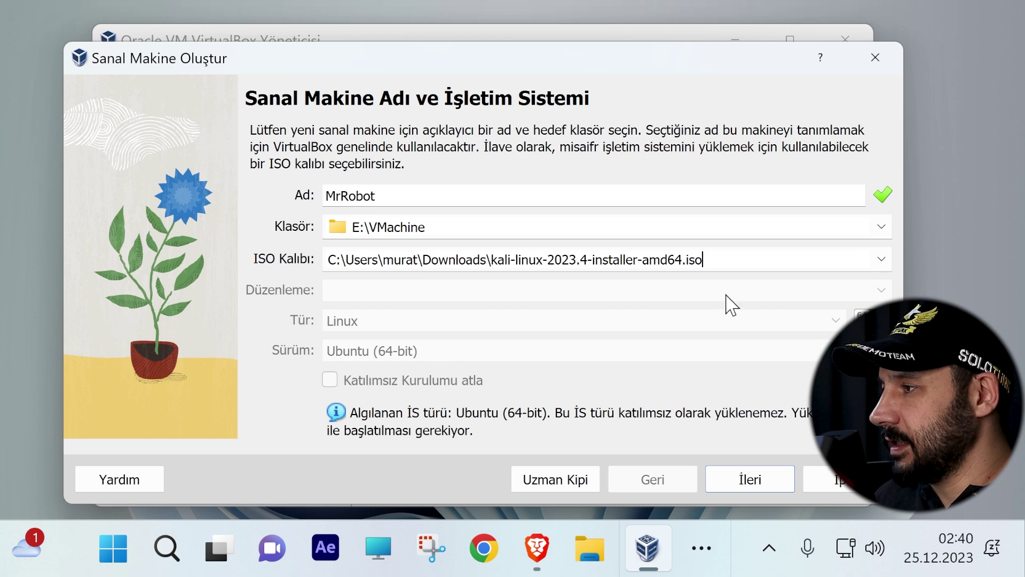
pyautogui.click(756, 484)
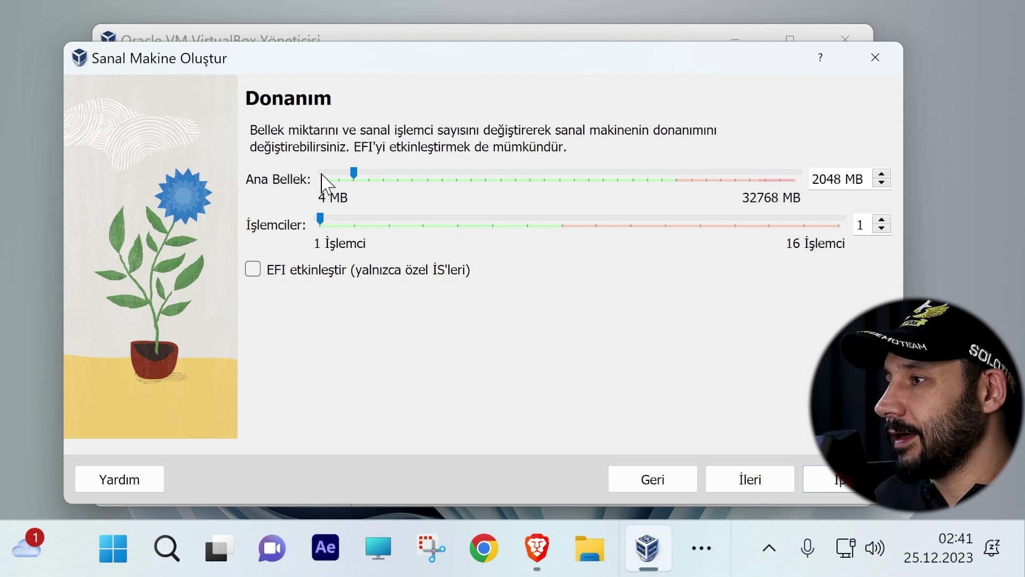
# Step: Allocate 4096 MB base memory and 4 processors to the new machine
pyautogui.moveTo(355, 178); pyautogui.dragTo(383, 176)
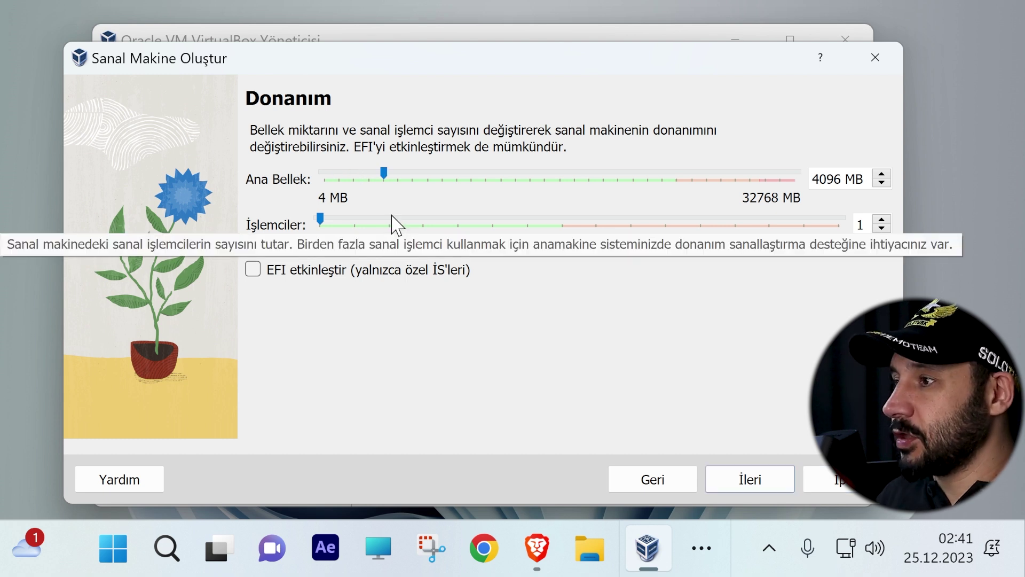
pyautogui.click(345, 224)
pyautogui.moveTo(367, 234); pyautogui.dragTo(419, 248)
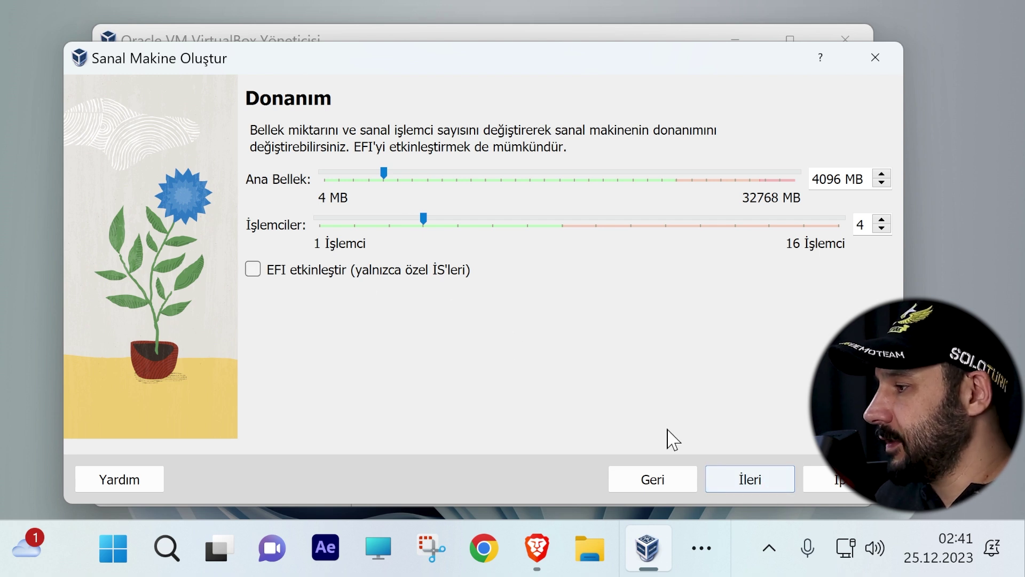
pyautogui.click(776, 483)
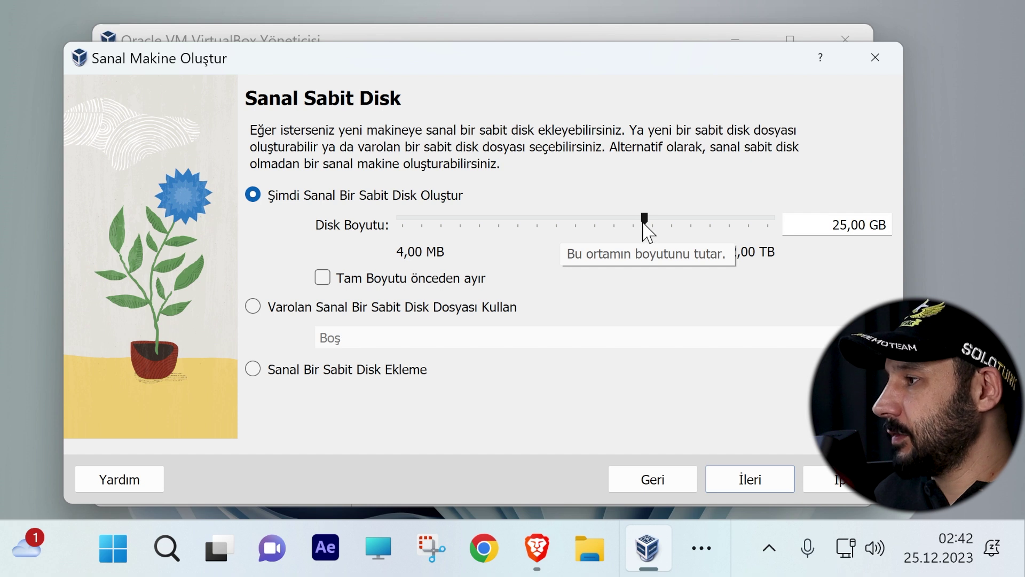
# Step: Keep the MrRobot virtual disk at 25,00 GB, review the summary and finish the wizard
pyautogui.moveTo(646, 218); pyautogui.dragTo(647, 219)
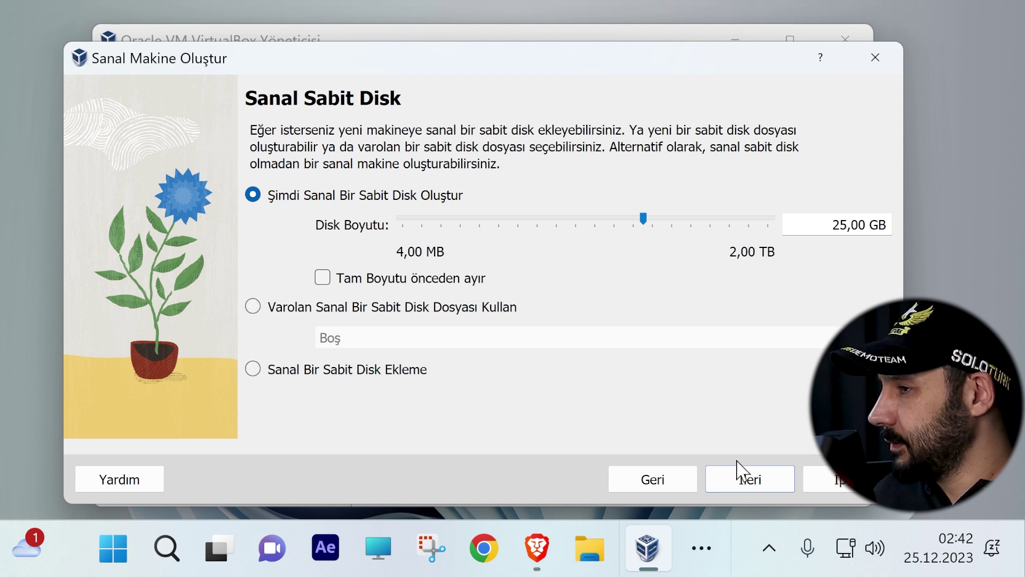
pyautogui.click(746, 479)
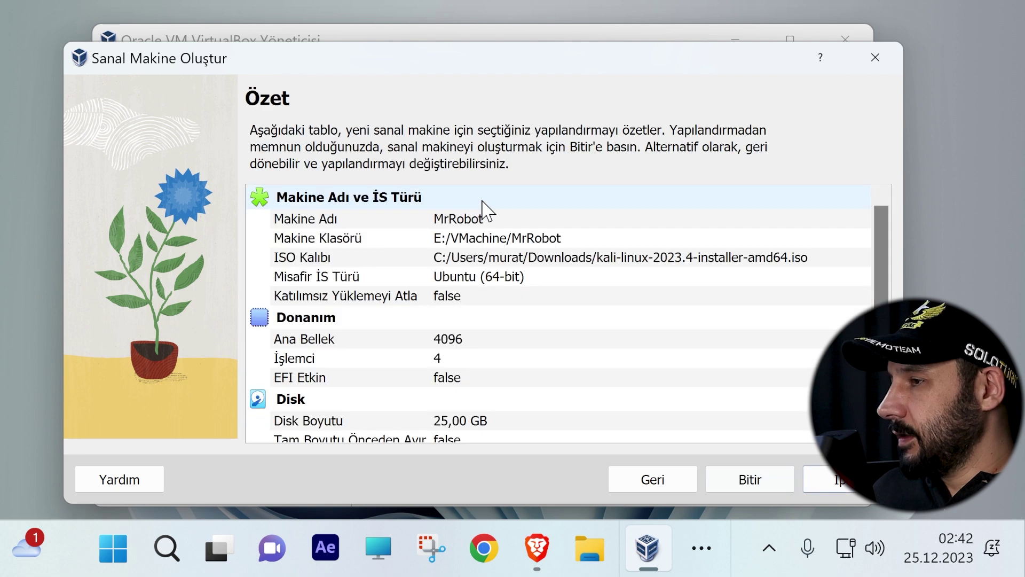
pyautogui.scroll(-1, 430, 203)
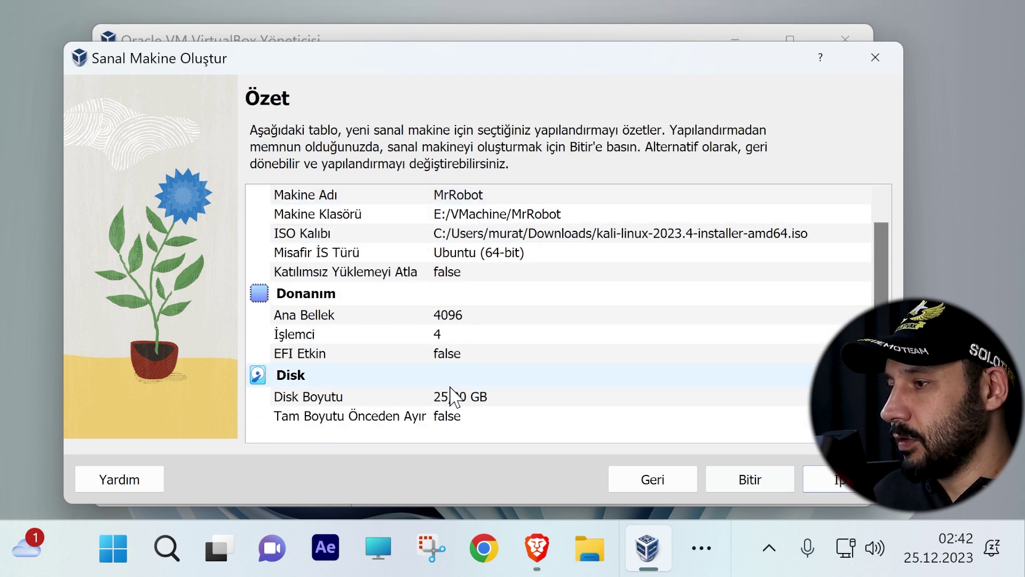
pyautogui.scroll(1, 450, 296)
pyautogui.scroll(-1, 480, 432)
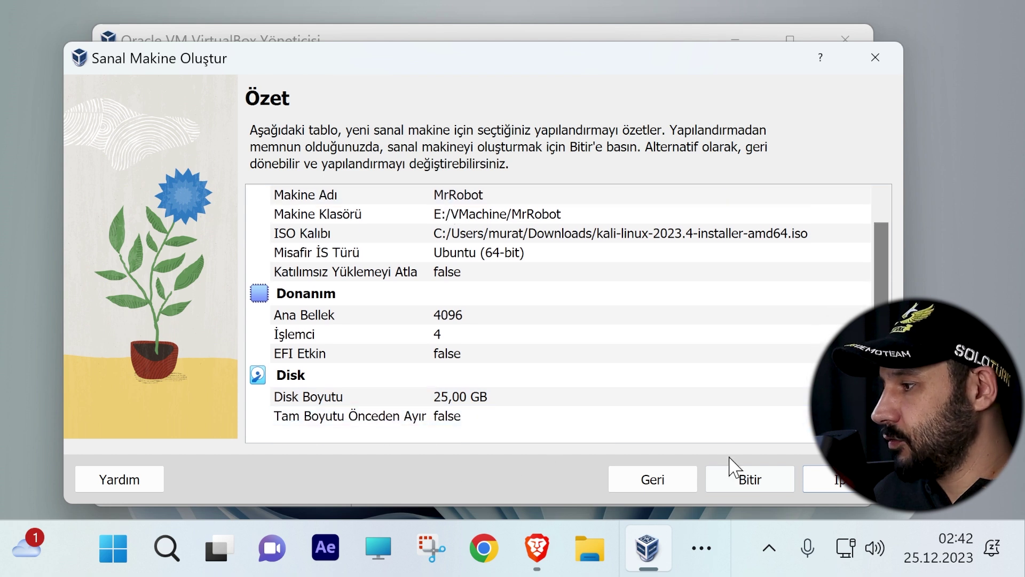
pyautogui.click(750, 480)
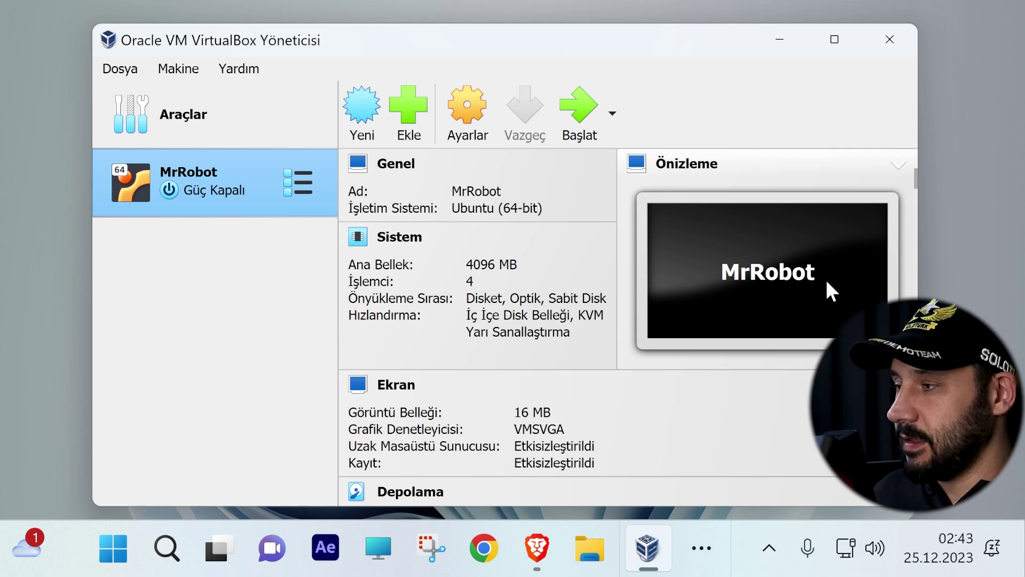
# Step: Start the MrRobot machine and maximize the VirtualBox Manager window
pyautogui.click(580, 107)
pyautogui.click(835, 39)
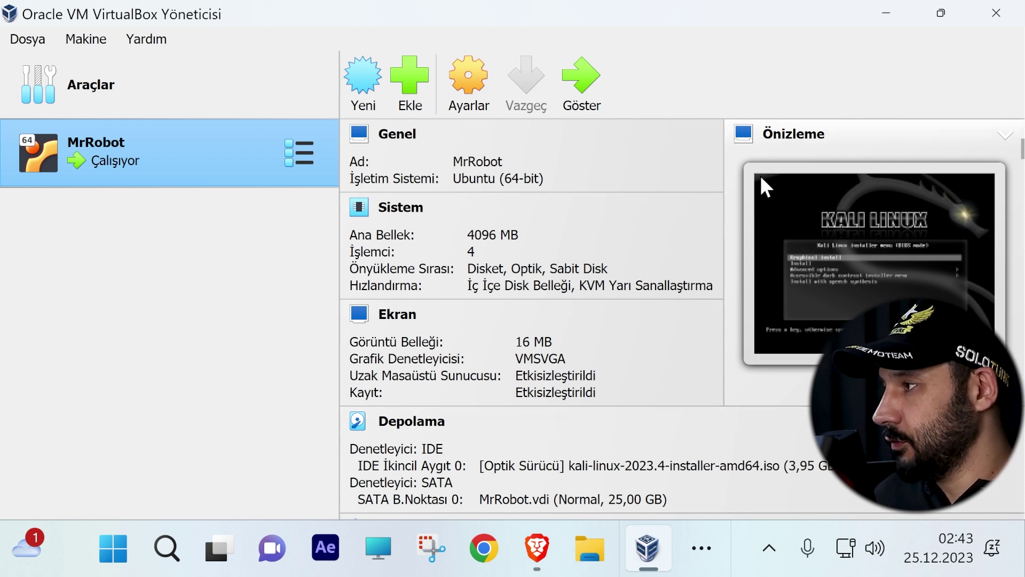
pyautogui.rightClick(856, 151)
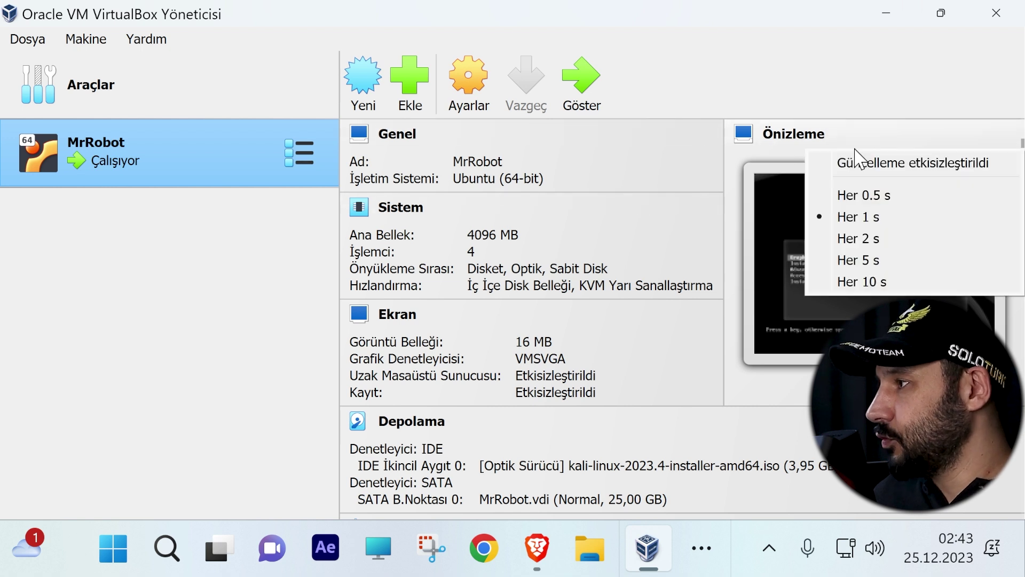
pyautogui.click(790, 206)
# Step: Widen the details pane and bring the running MrRobot machine window forward
pyautogui.moveTo(340, 228); pyautogui.dragTo(228, 232)
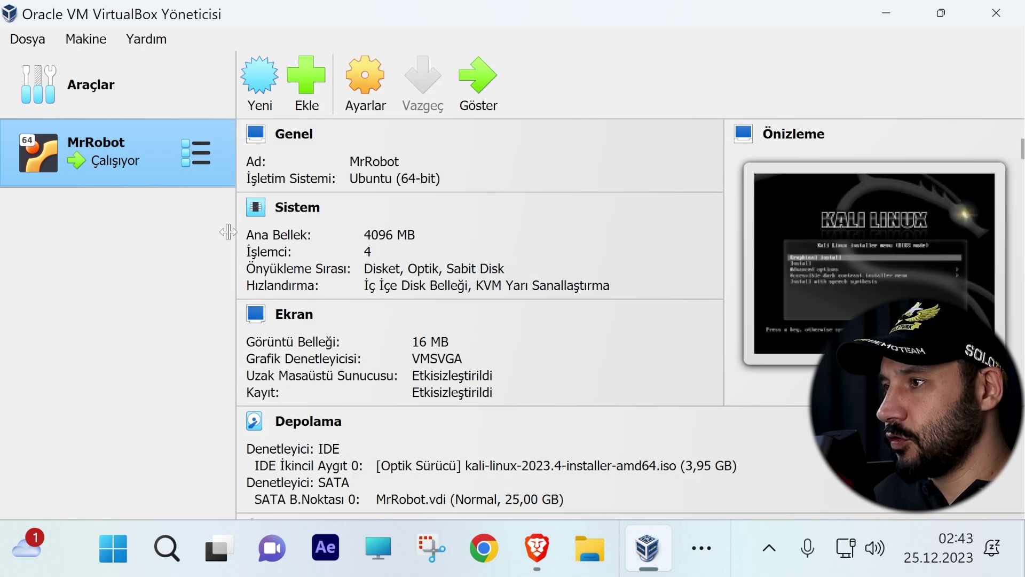
pyautogui.press('super+Down')
pyautogui.click(570, 110)
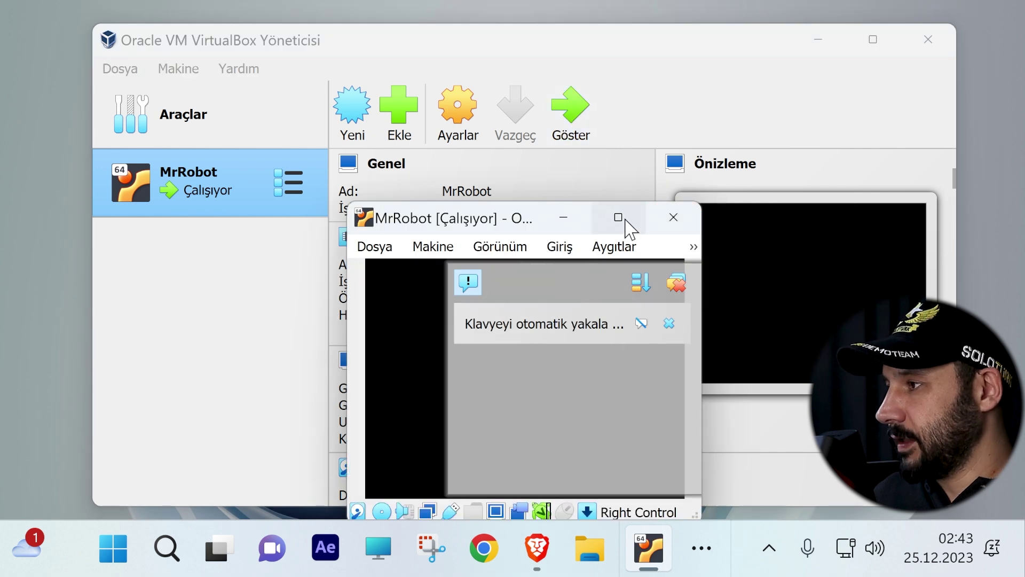
# Step: Resize and reposition the MrRobot machine window and dismiss the notifications panel
pyautogui.click(616, 219)
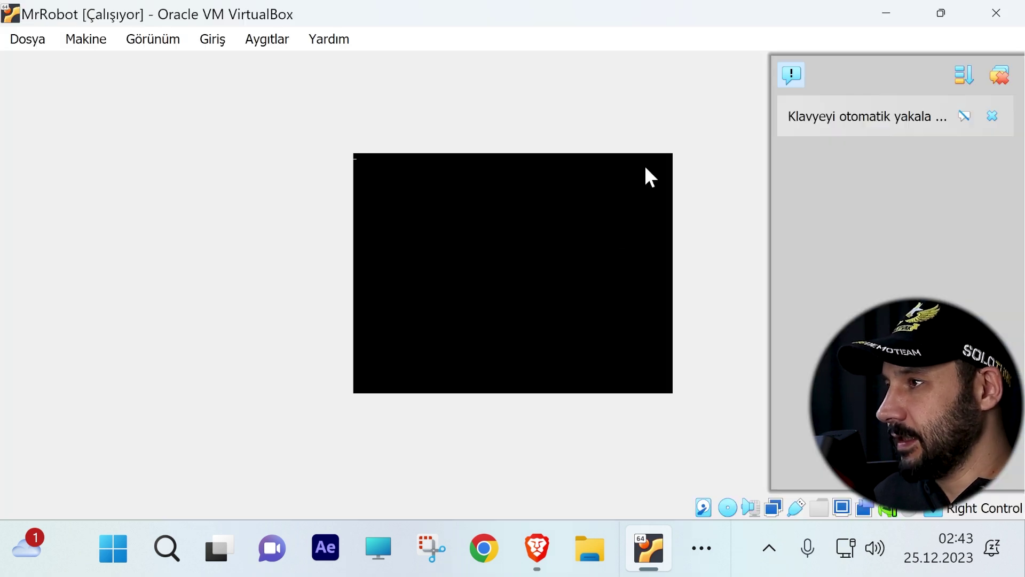
pyautogui.click(943, 12)
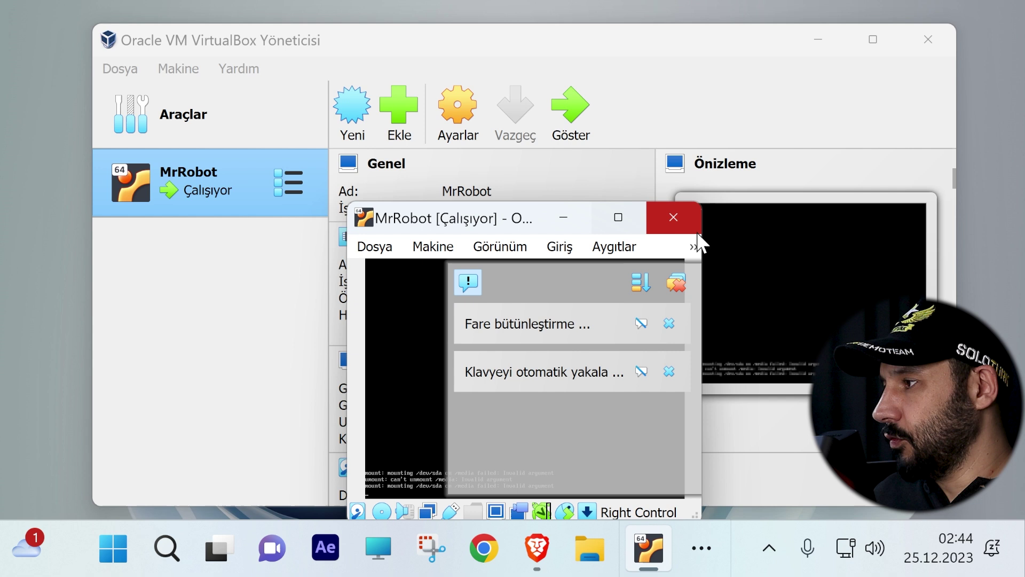
pyautogui.moveTo(700, 238); pyautogui.dragTo(779, 246)
pyautogui.moveTo(556, 95); pyautogui.dragTo(524, 78)
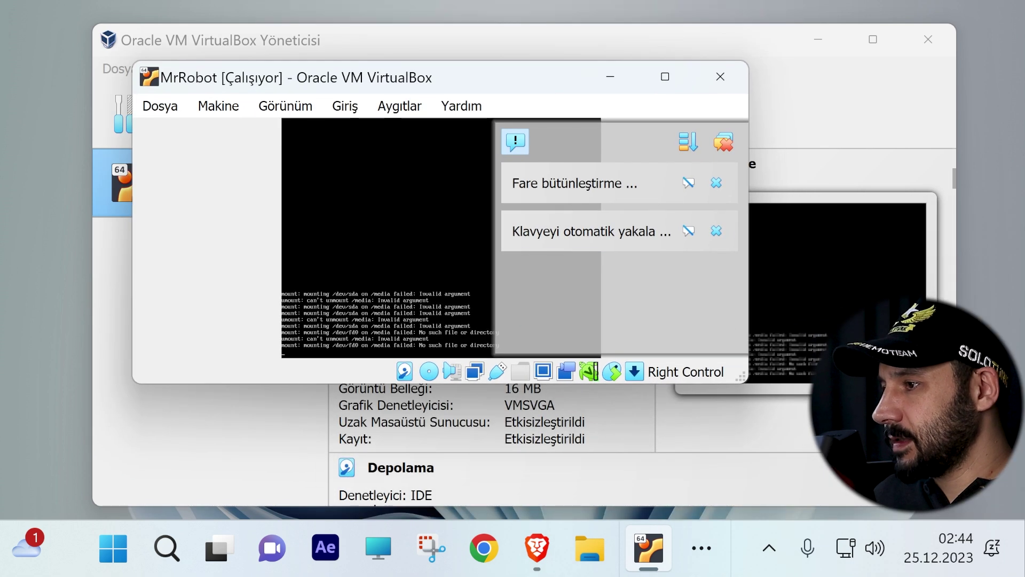
pyautogui.moveTo(132, 385); pyautogui.dragTo(42, 495)
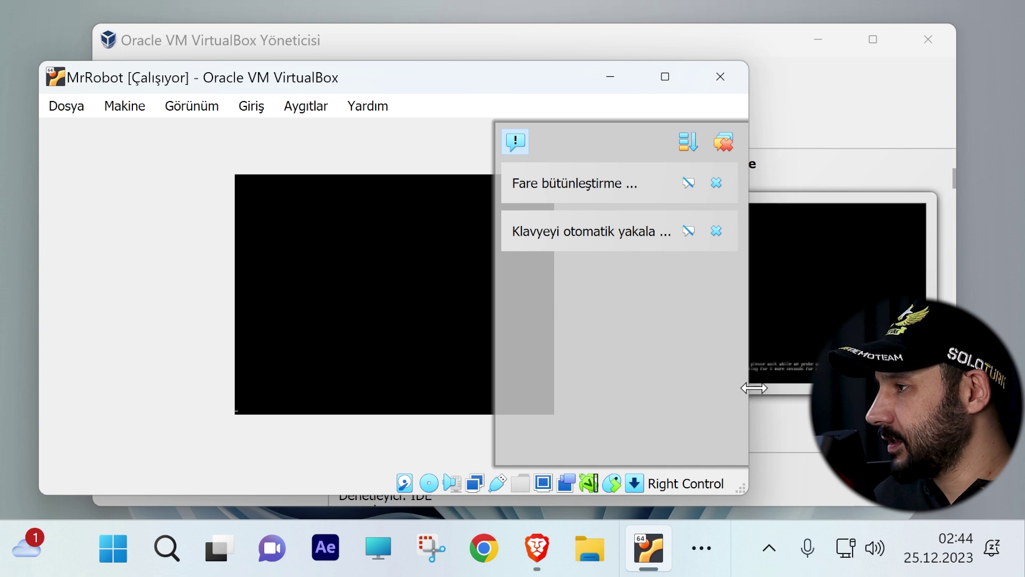
pyautogui.moveTo(754, 388); pyautogui.dragTo(965, 388)
pyautogui.moveTo(674, 85); pyautogui.dragTo(653, 96)
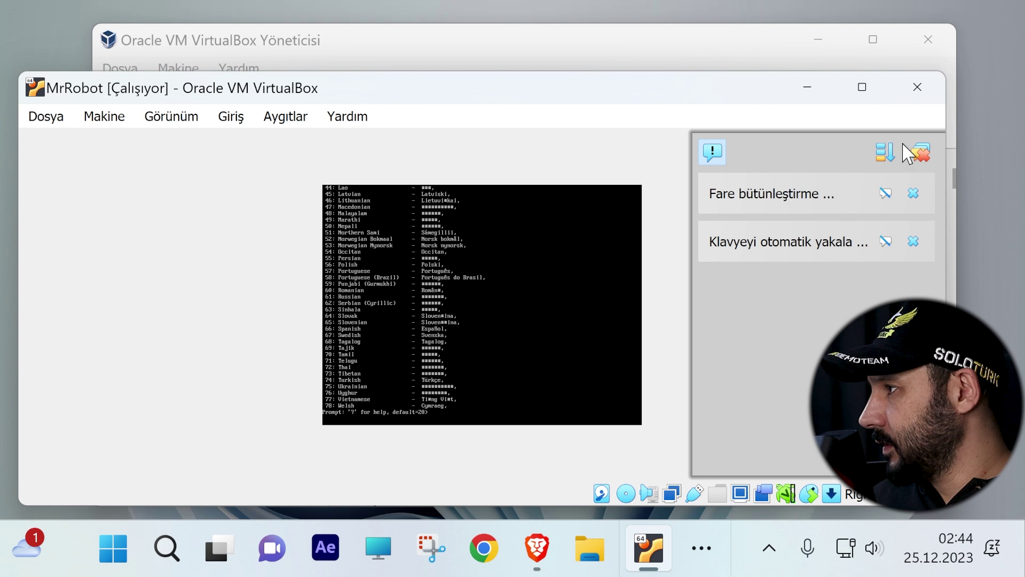
pyautogui.click(919, 153)
# Step: Answer the installer prompts with 74 (Turkish), 2 (Türkiye) and 81 (Turkish Q keyboard)
pyautogui.write('74')
pyautogui.press('Return')
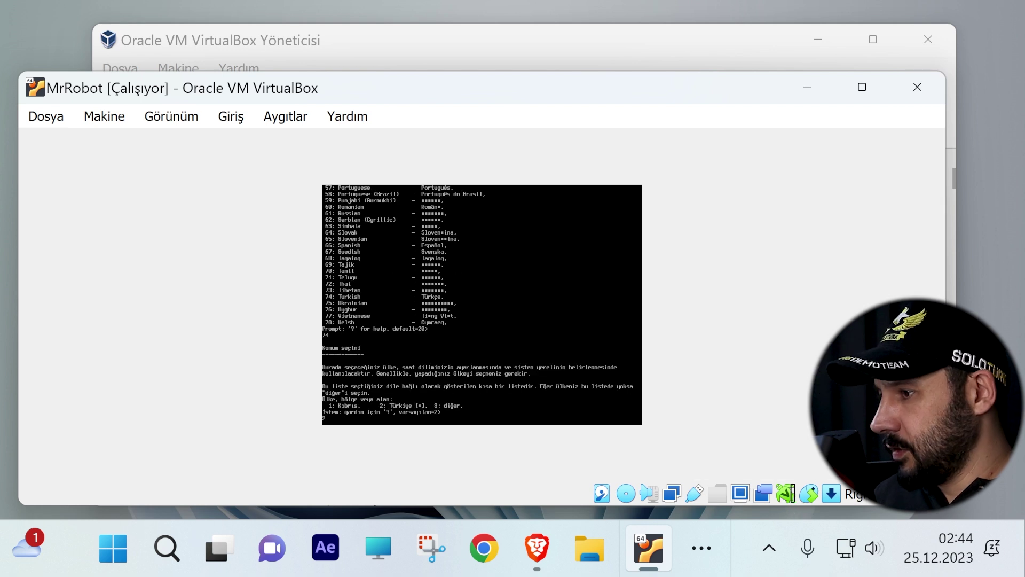
pyautogui.write('2')
pyautogui.press('Return')
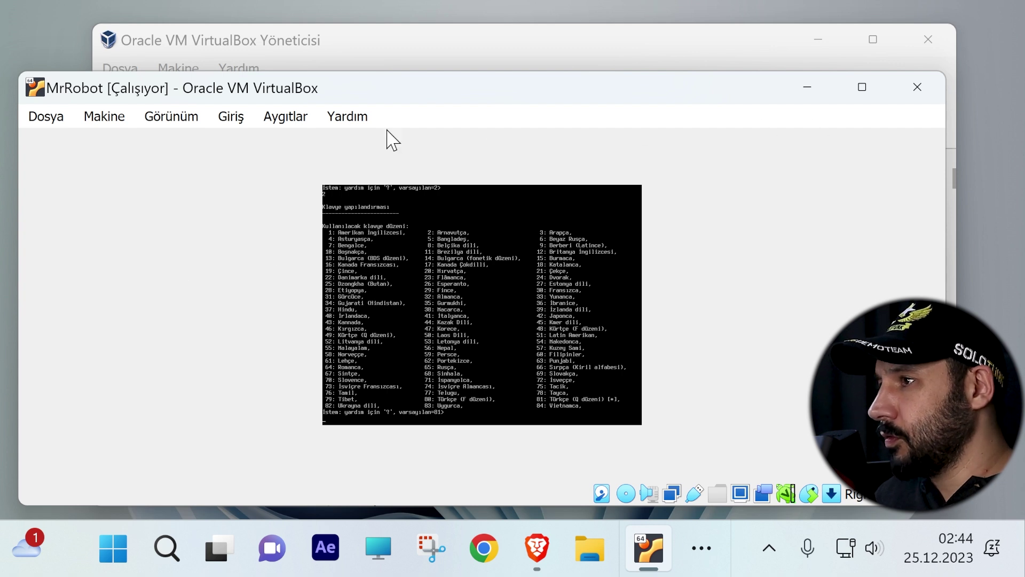
pyautogui.write('81')
pyautogui.press('Return')
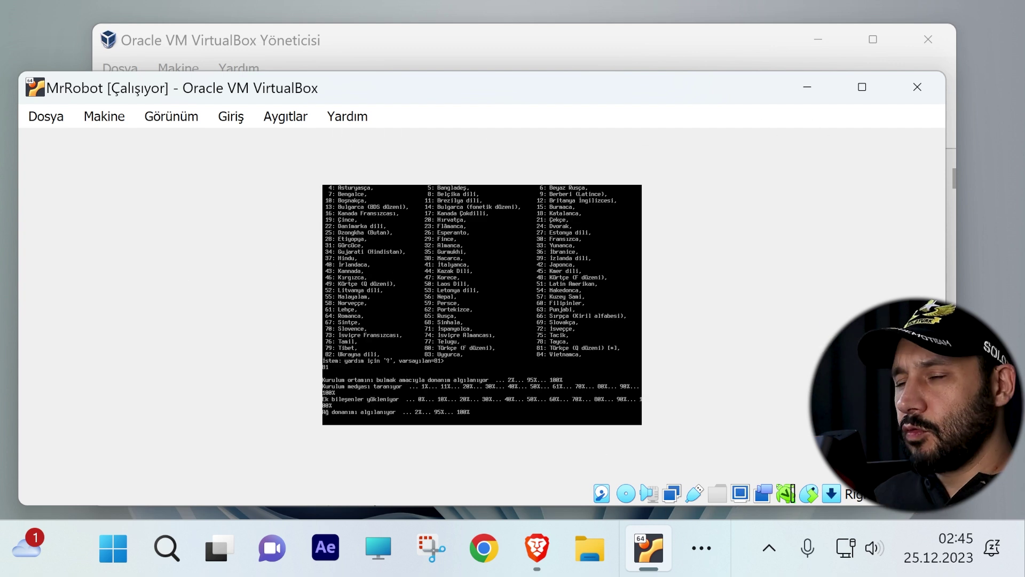
pyautogui.moveTo(945, 412); pyautogui.dragTo(446, 413)
pyautogui.moveTo(231, 92); pyautogui.dragTo(387, 85)
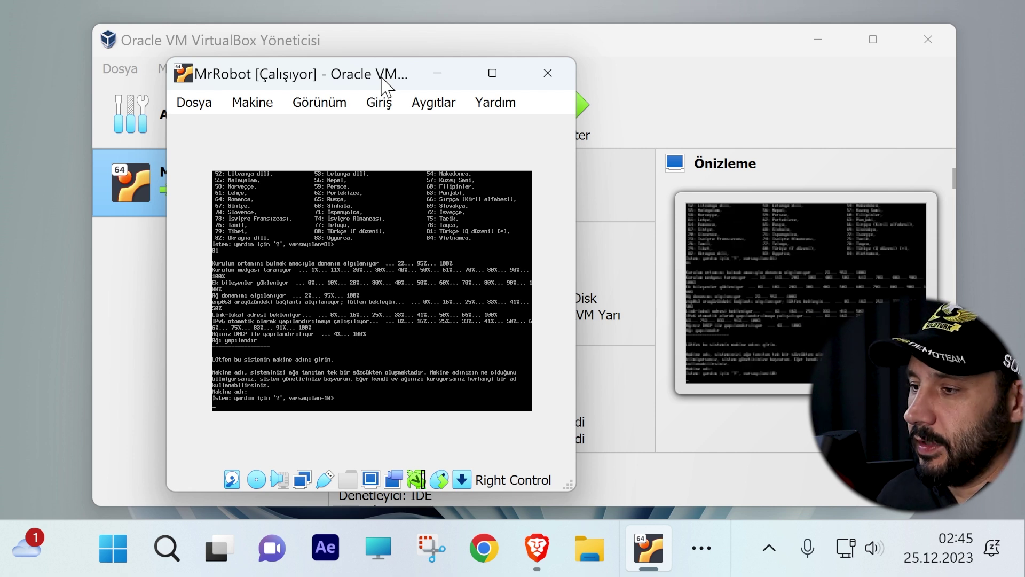
pyautogui.press('XF86AudioLowerVolume')
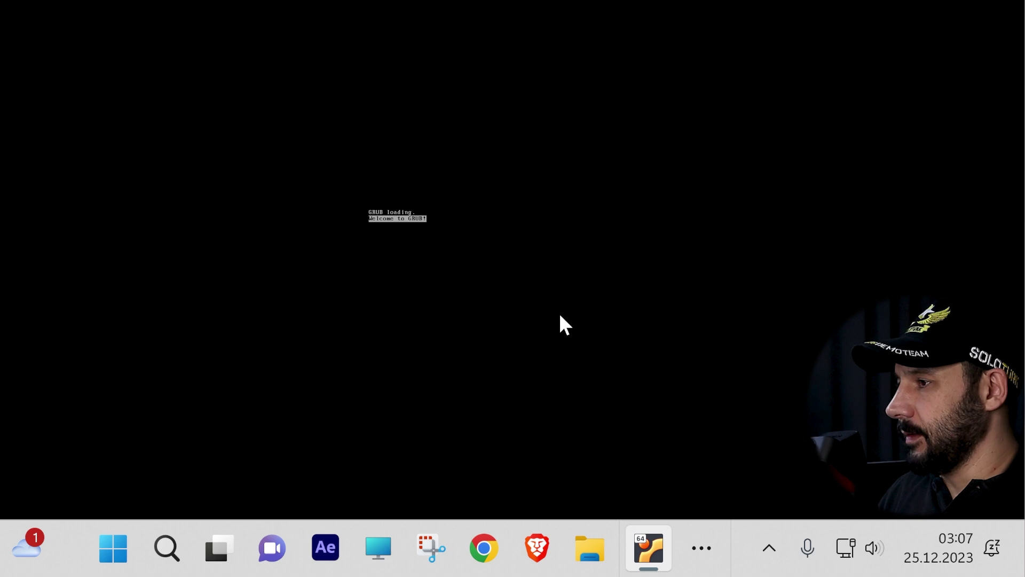
# Step: Boot the Kali GNU/Linux GRUB entry and list the root directory with ls and cd ..
pyautogui.press('Down')
pyautogui.press('Up')
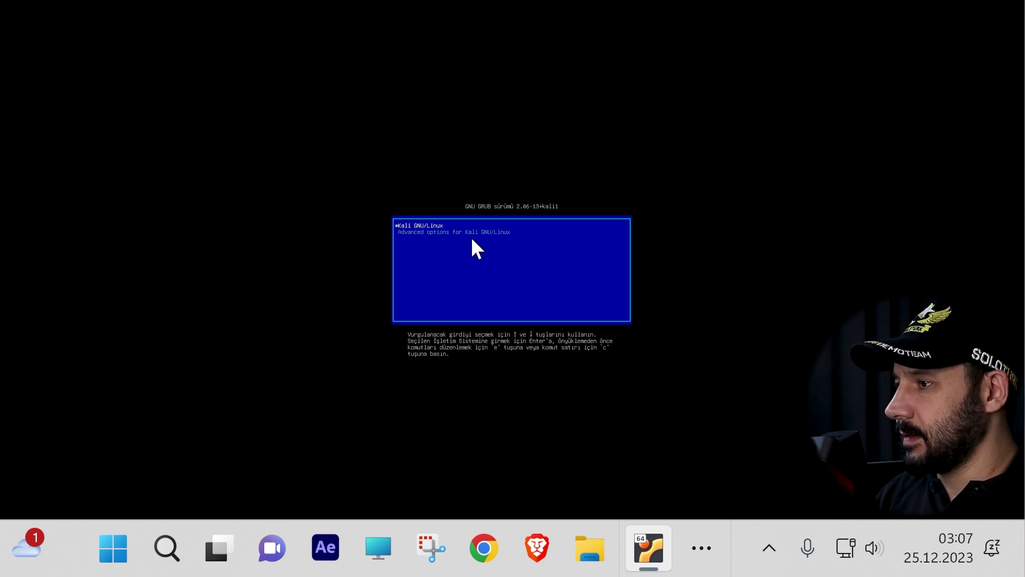
pyautogui.press('Return')
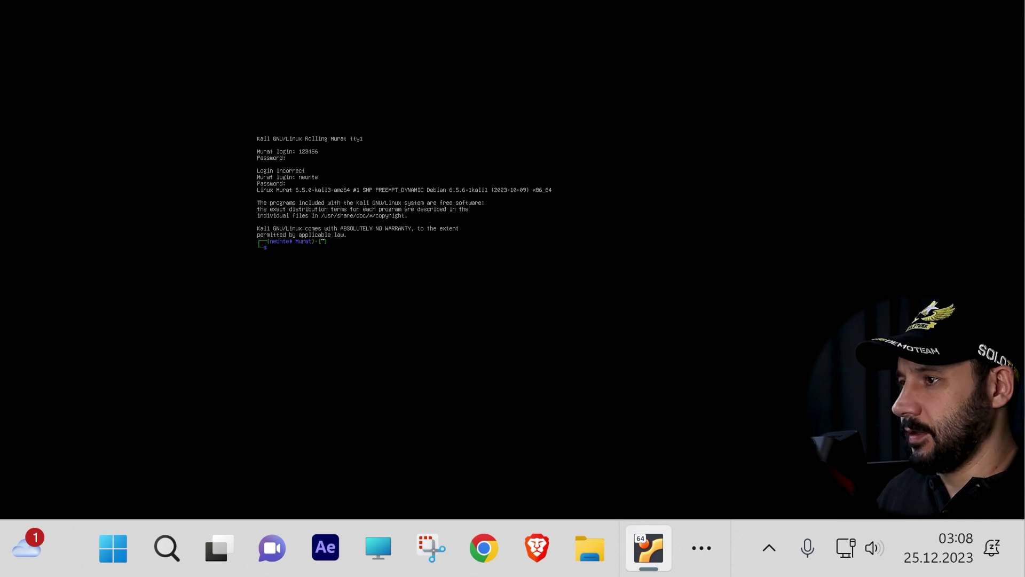
pyautogui.write('ls cd .. ls cd ..')
pyautogui.press('Return')
pyautogui.write('ls')
pyautogui.press('Return')
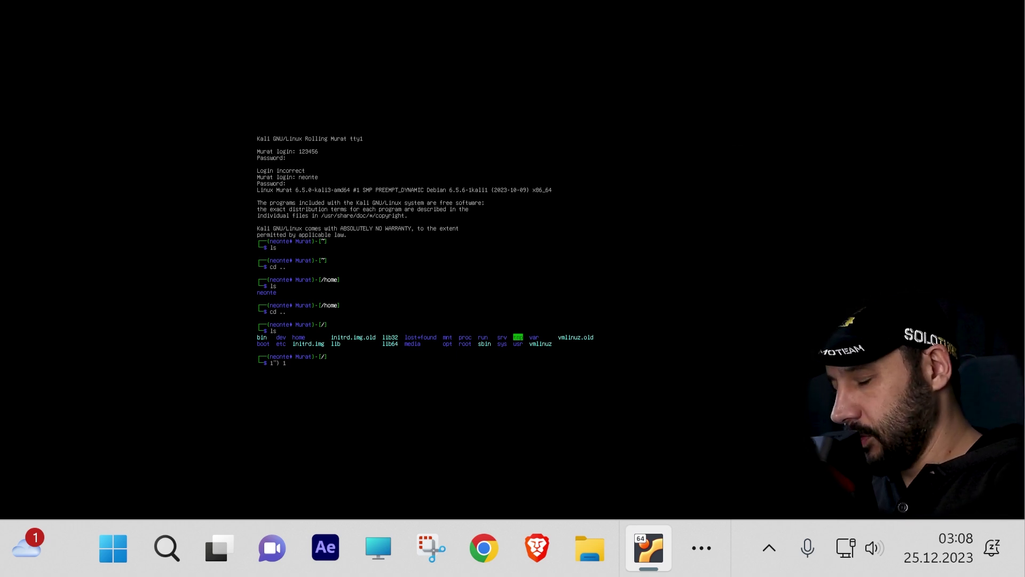
# Step: Close the Kali machine window saving its state, then close VirtualBox
pyautogui.rightClick(651, 547)
pyautogui.click(665, 488)
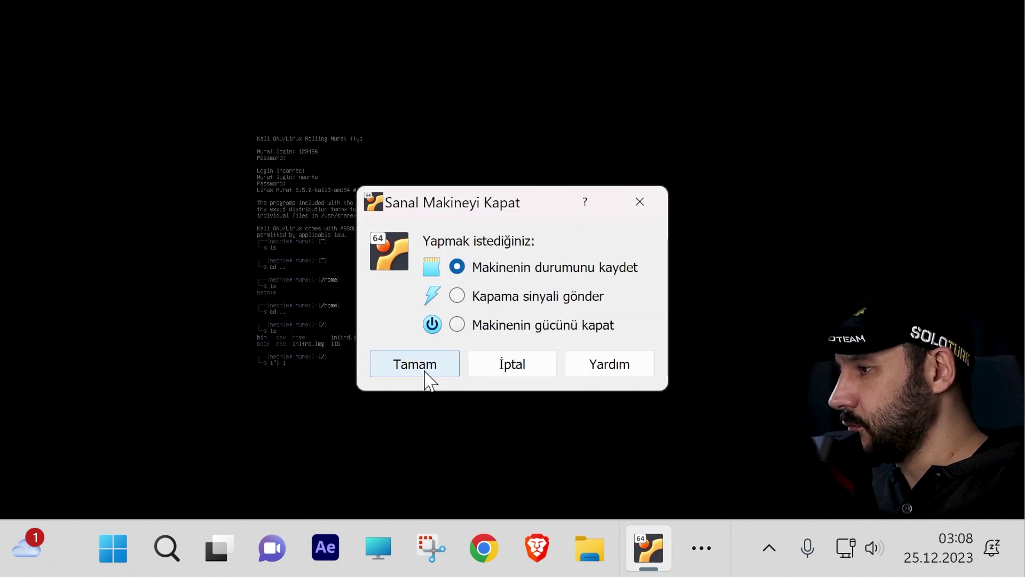
pyautogui.click(426, 373)
pyautogui.rightClick(648, 548)
pyautogui.click(647, 488)
pyautogui.moveTo(656, 534)
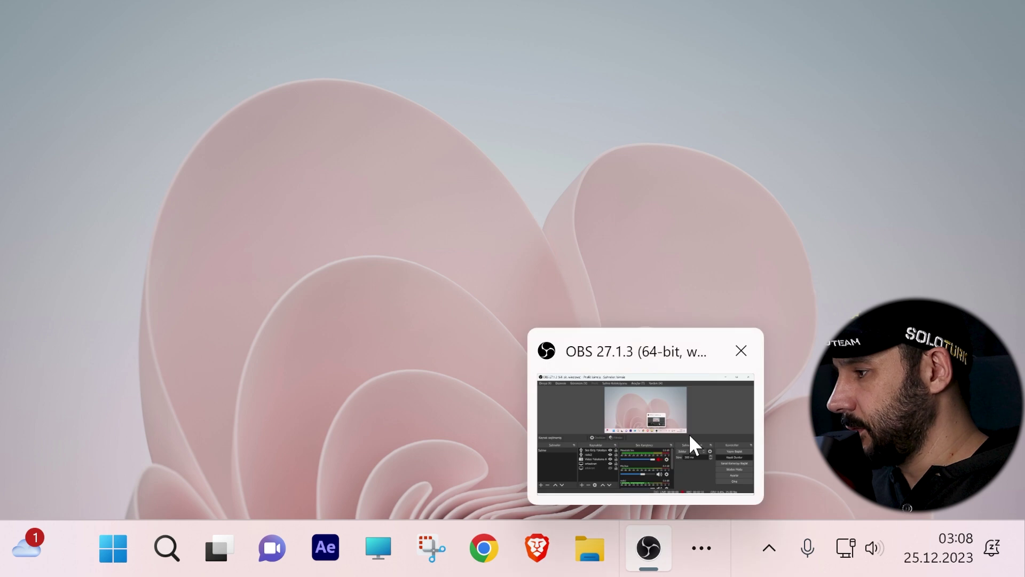
pyautogui.click(113, 547)
# Step: Relaunch VirtualBox by searching 'vir' in the Start menu and check MrRobot's tools list
pyautogui.click(438, 80)
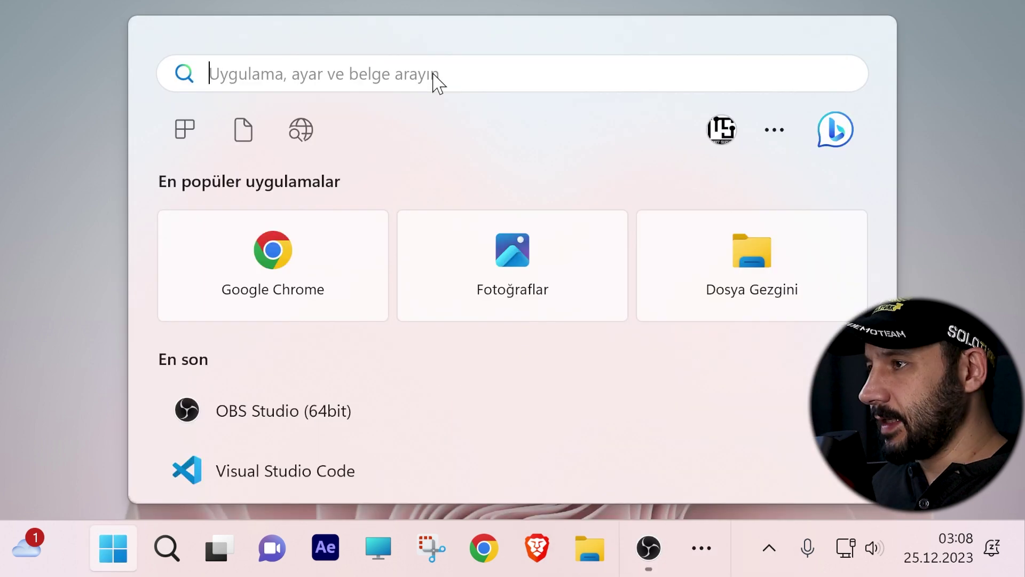
pyautogui.write('v')
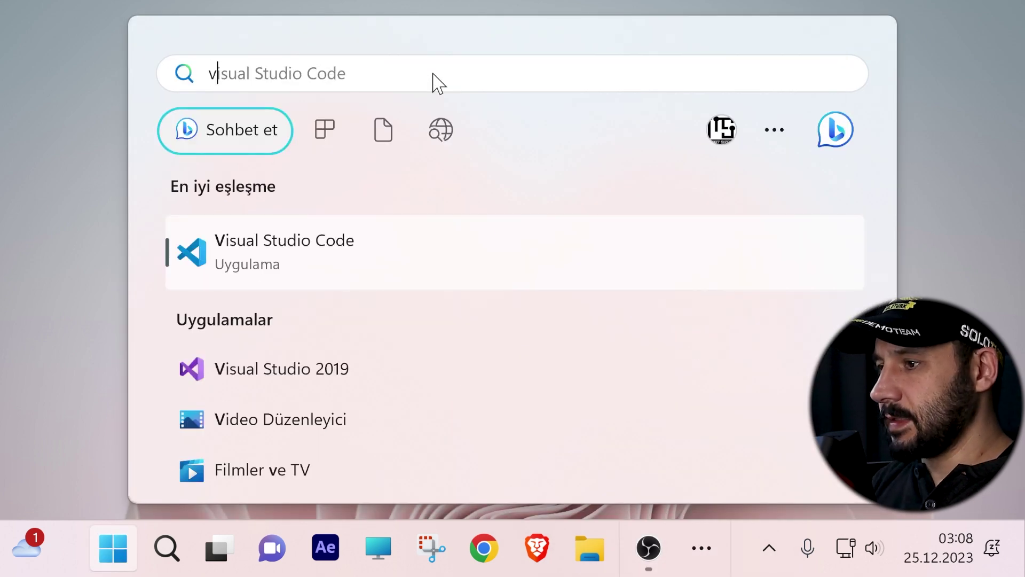
pyautogui.write('ir')
pyautogui.press('Return')
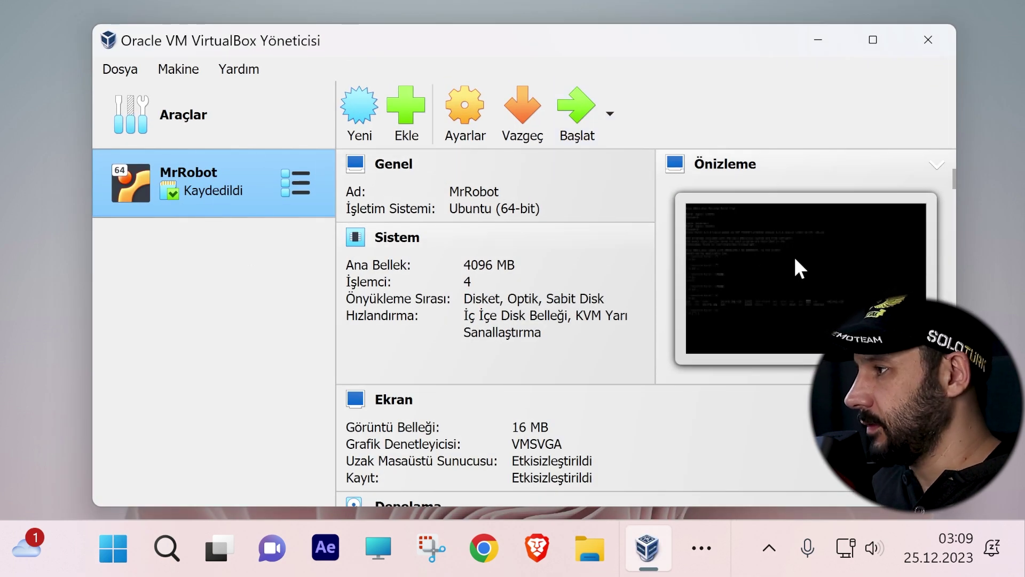
pyautogui.click(295, 184)
pyautogui.click(232, 194)
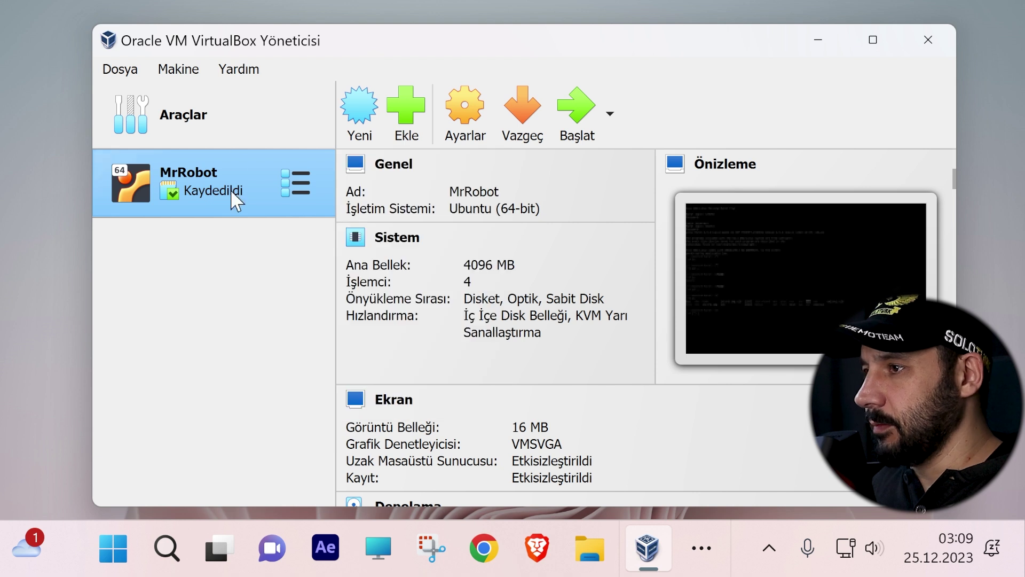
pyautogui.click(296, 184)
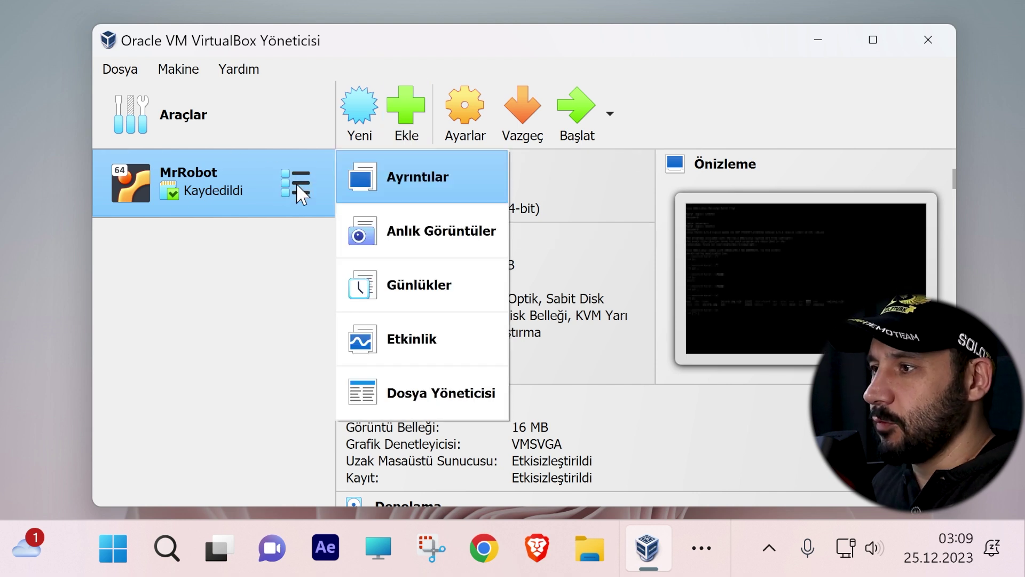
pyautogui.click(435, 107)
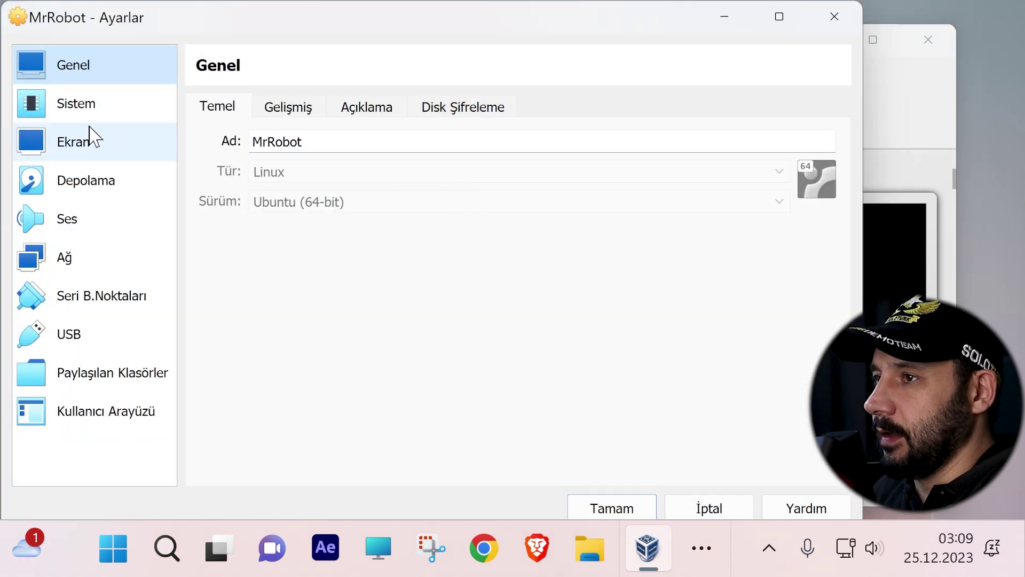
# Step: Open MrRobot's settings and look through the System, Storage, Display and Audio pages
pyautogui.click(85, 104)
pyautogui.click(394, 112)
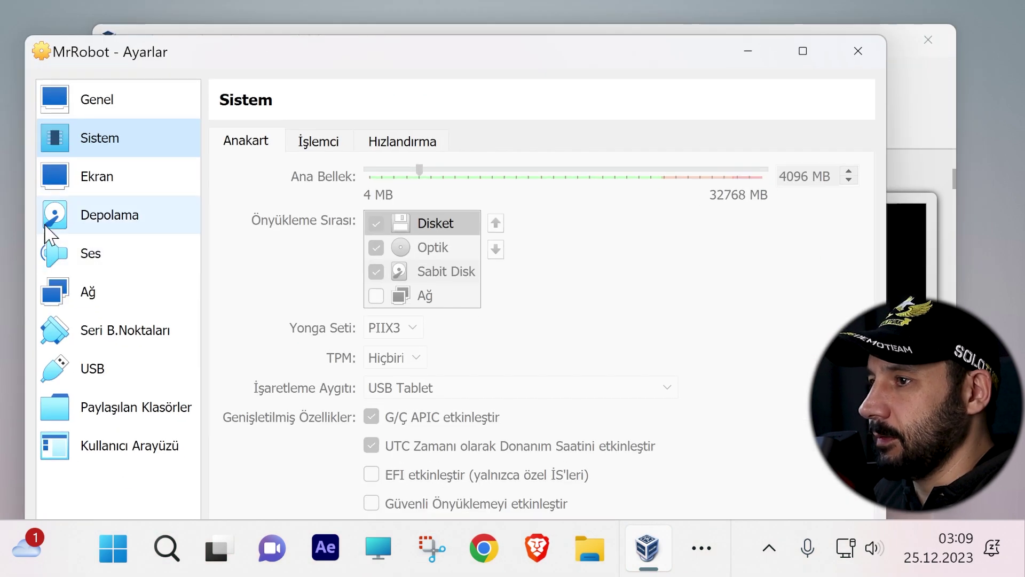
pyautogui.click(48, 223)
pyautogui.click(91, 174)
pyautogui.click(109, 213)
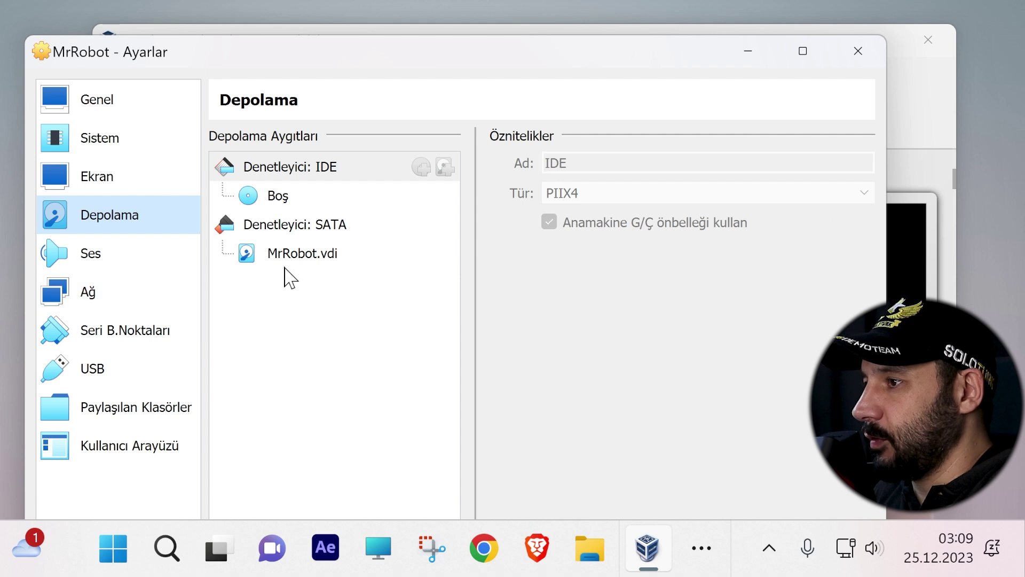
pyautogui.click(72, 248)
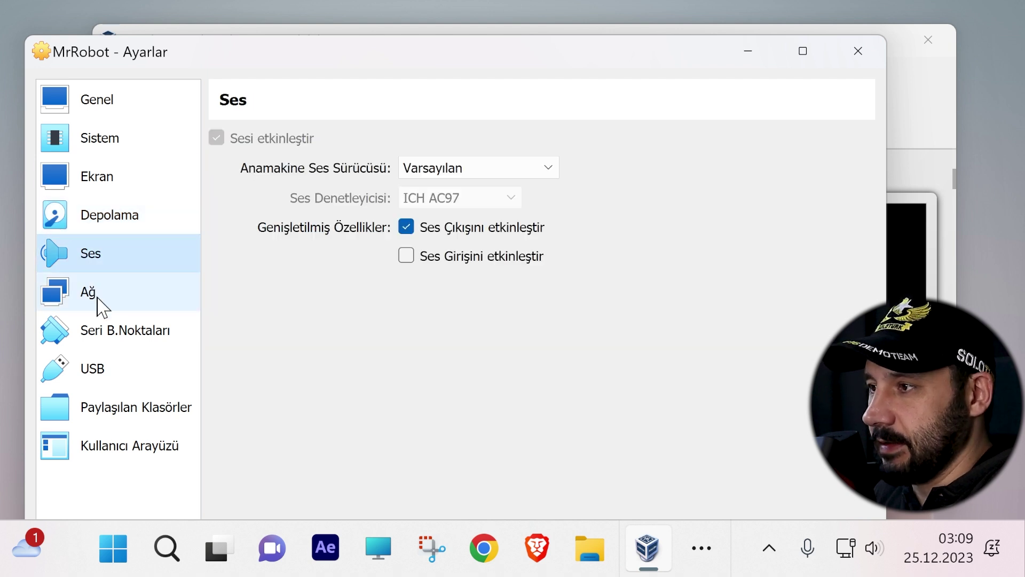
# Step: On the Network page, toggle the advanced adapter options and open the NAT attachment list
pyautogui.click(96, 296)
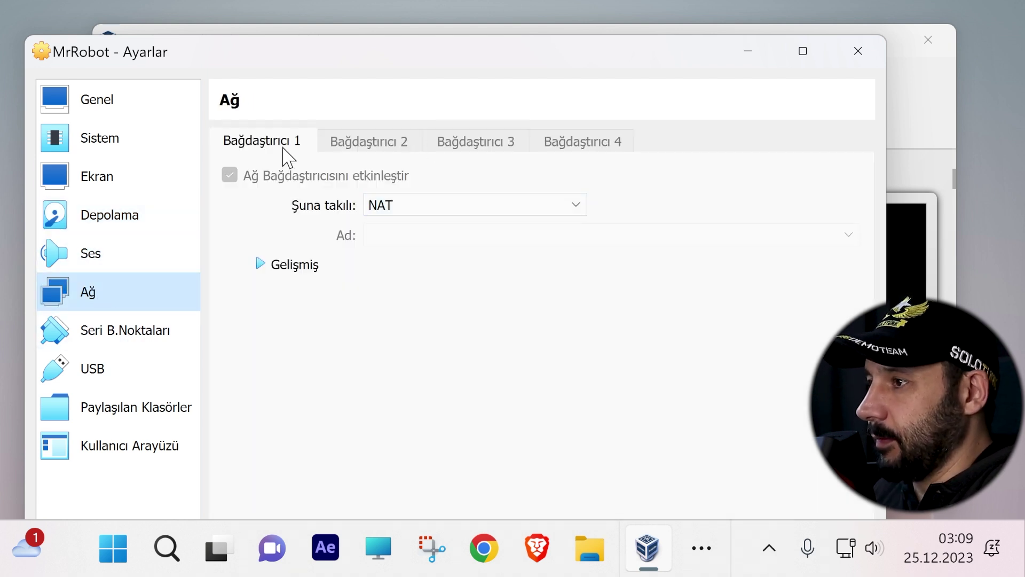
pyautogui.click(260, 264)
pyautogui.click(262, 265)
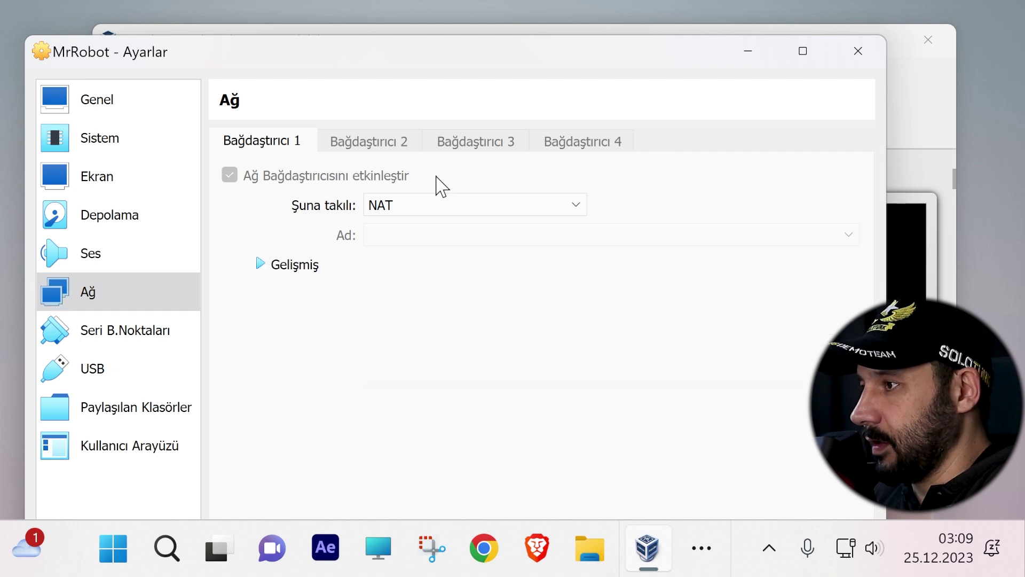
pyautogui.click(492, 206)
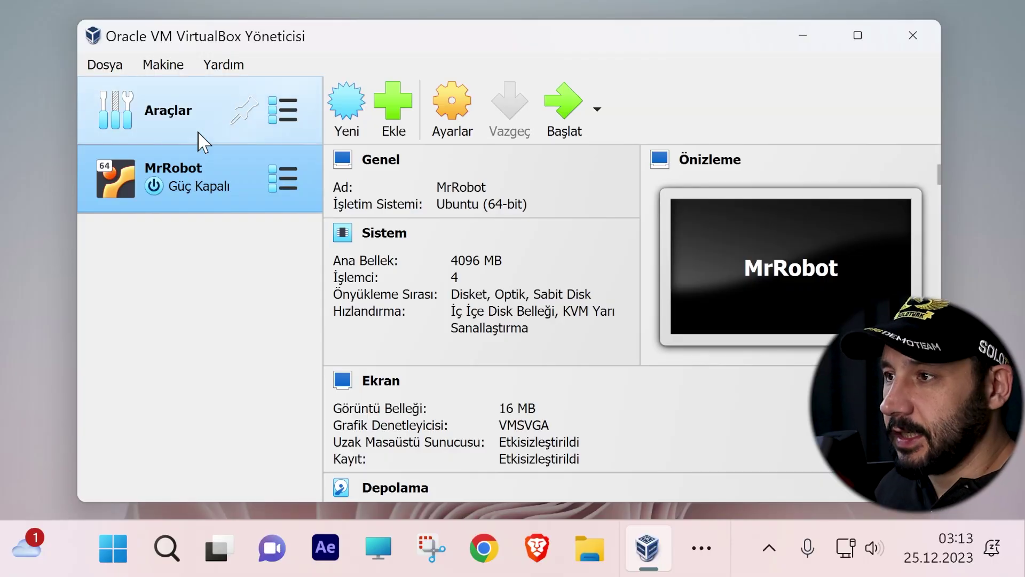
# Step: Remove MrRobot from the machine list via Kaldır, choosing Yalnızca kaldır to keep its files
pyautogui.click(279, 190)
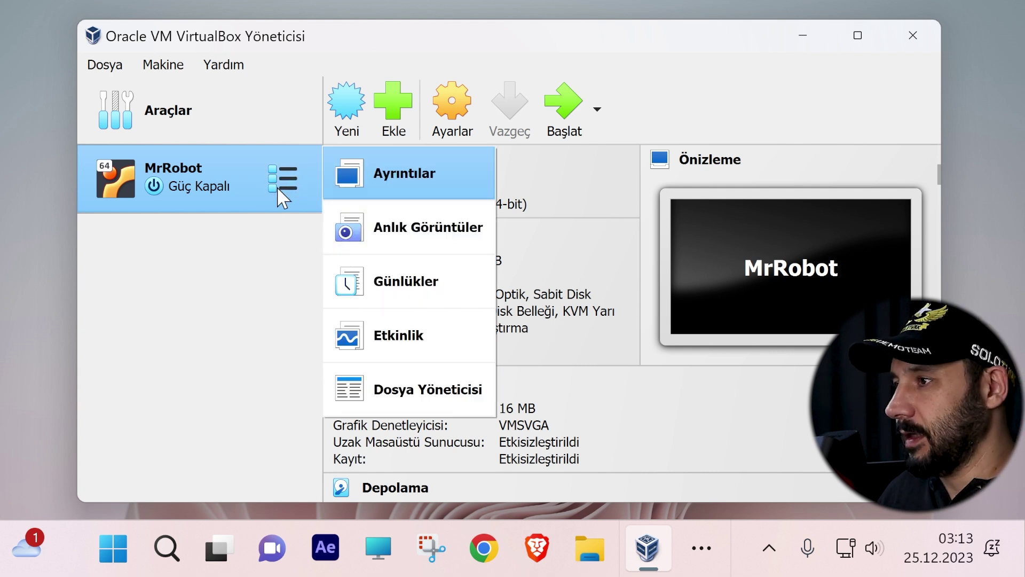
pyautogui.click(469, 107)
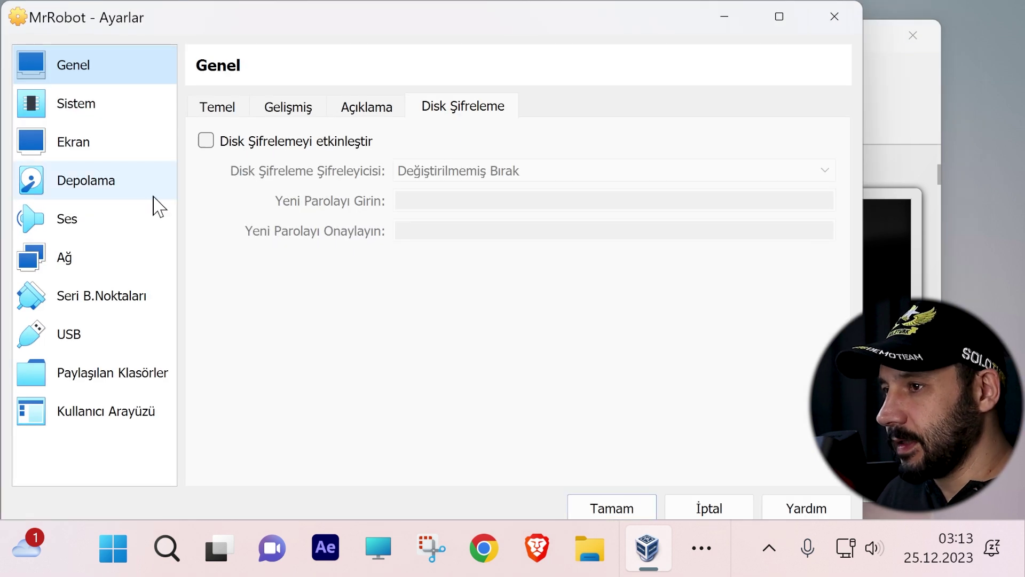
pyautogui.press('Escape')
pyautogui.rightClick(224, 211)
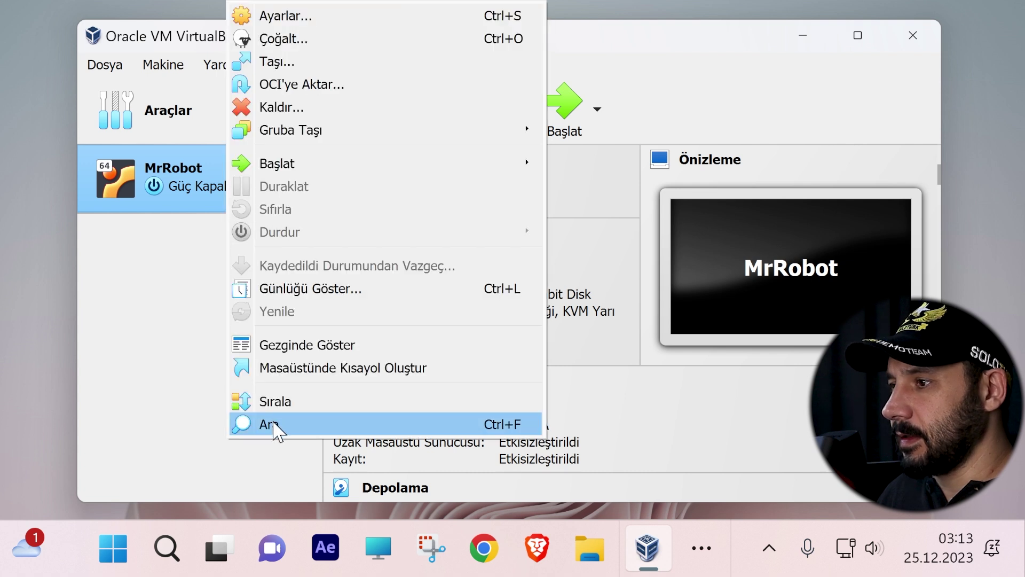
pyautogui.click(315, 109)
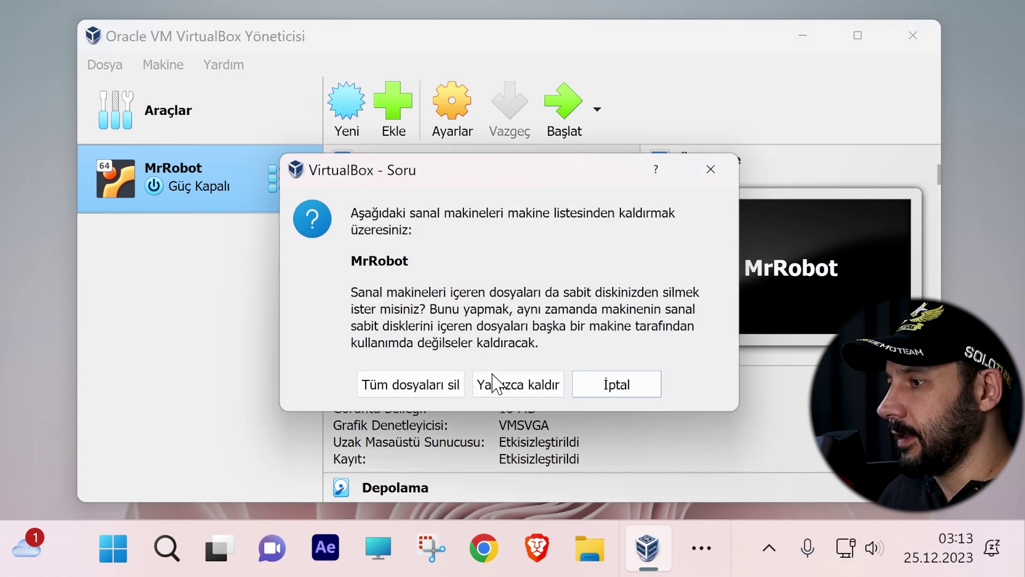
pyautogui.click(498, 384)
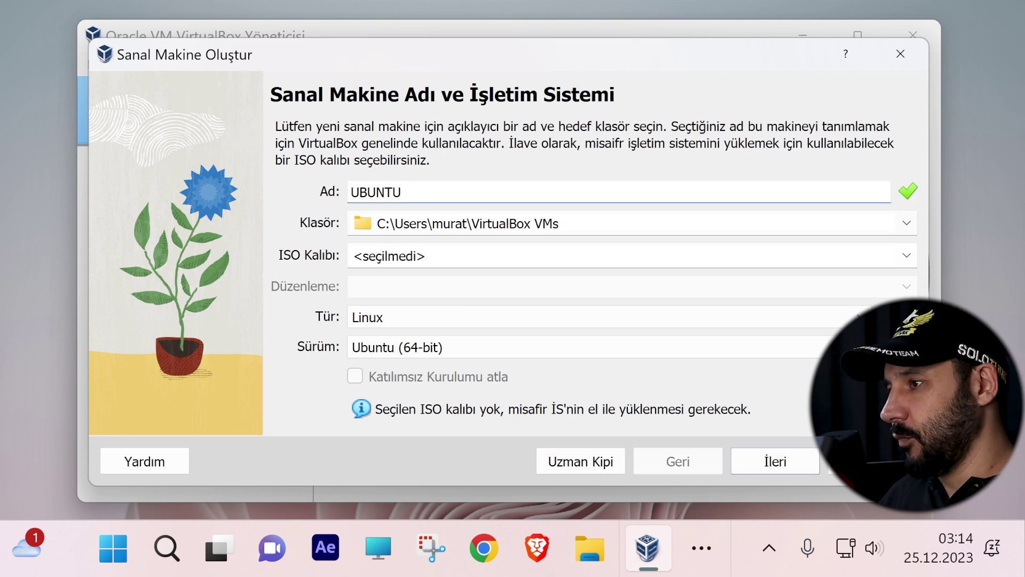
# Step: Select ubuntu-22.04.3-desktop-amd64.iso as the UBUNTU machine's installation image
pyautogui.click(906, 255)
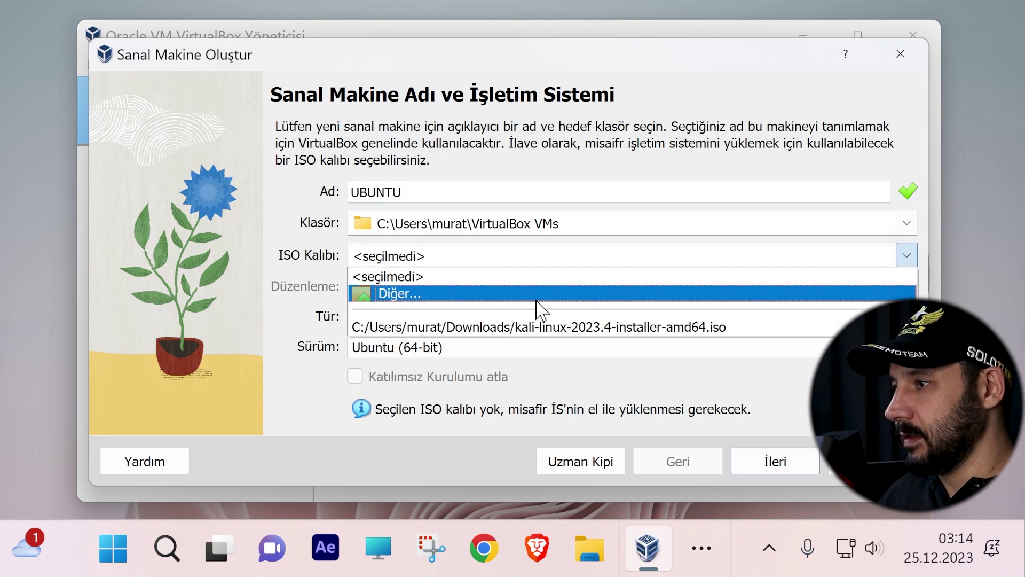
pyautogui.click(536, 295)
pyautogui.click(441, 235)
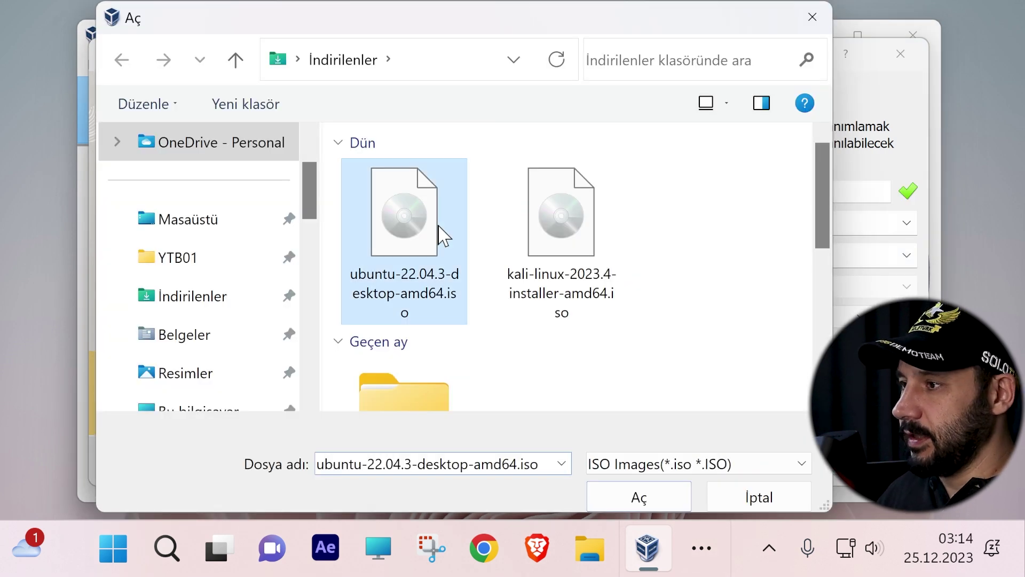
pyautogui.doubleClick(416, 224)
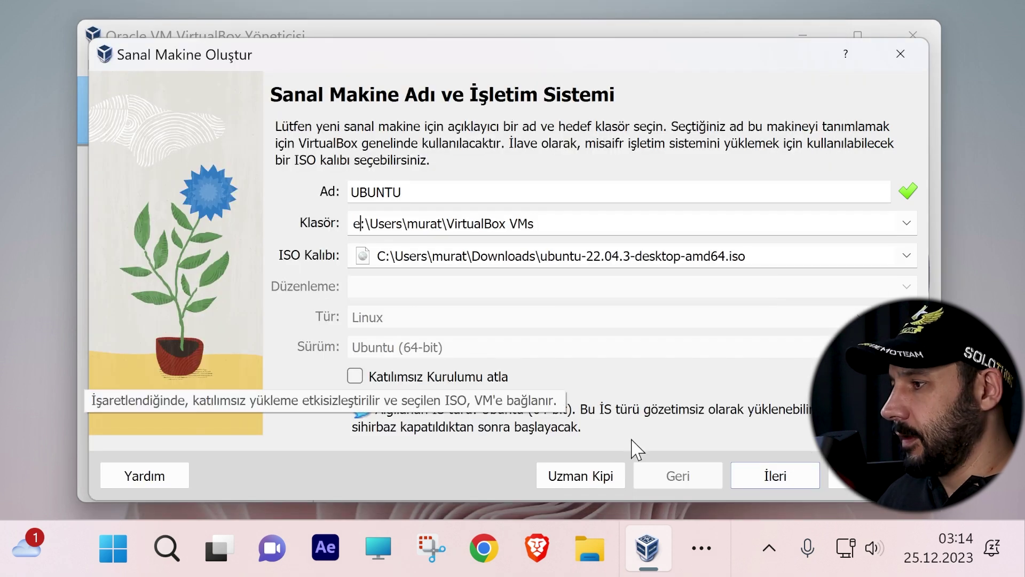
pyautogui.click(768, 487)
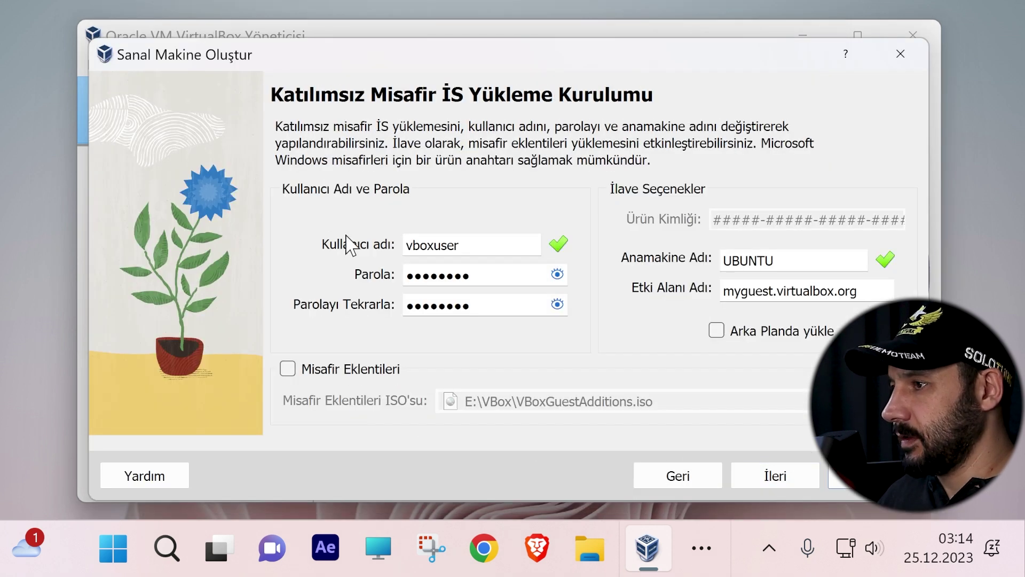
# Step: Enter the unattended-install user name and password, then raise base memory to 6037 MB
pyautogui.press('Tab')
pyautogui.press('Tab')
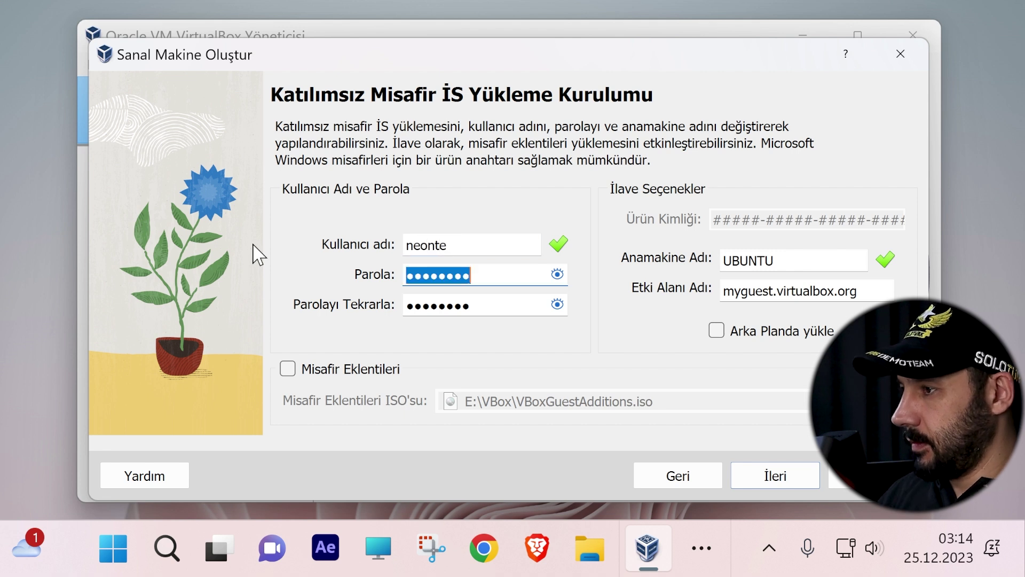
pyautogui.press('Tab')
pyautogui.press('BackSpace')
pyautogui.moveTo(777, 261); pyautogui.dragTo(749, 261)
pyautogui.moveTo(862, 291); pyautogui.dragTo(691, 293)
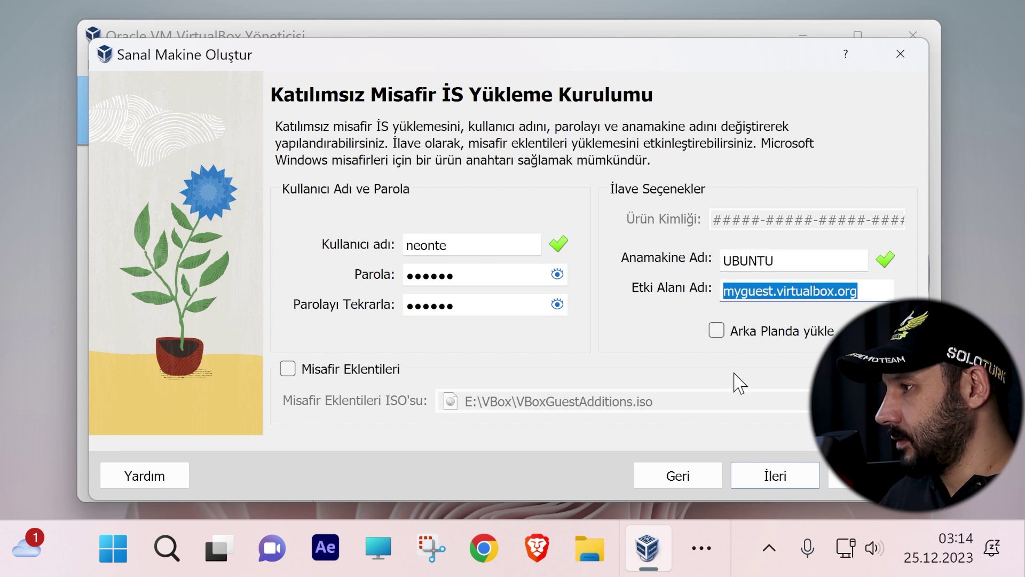
pyautogui.click(789, 484)
pyautogui.moveTo(401, 182); pyautogui.dragTo(445, 187)
# Step: Give the UBUNTU machine 4 processors with EFI enabled
pyautogui.moveTo(343, 217); pyautogui.dragTo(381, 218)
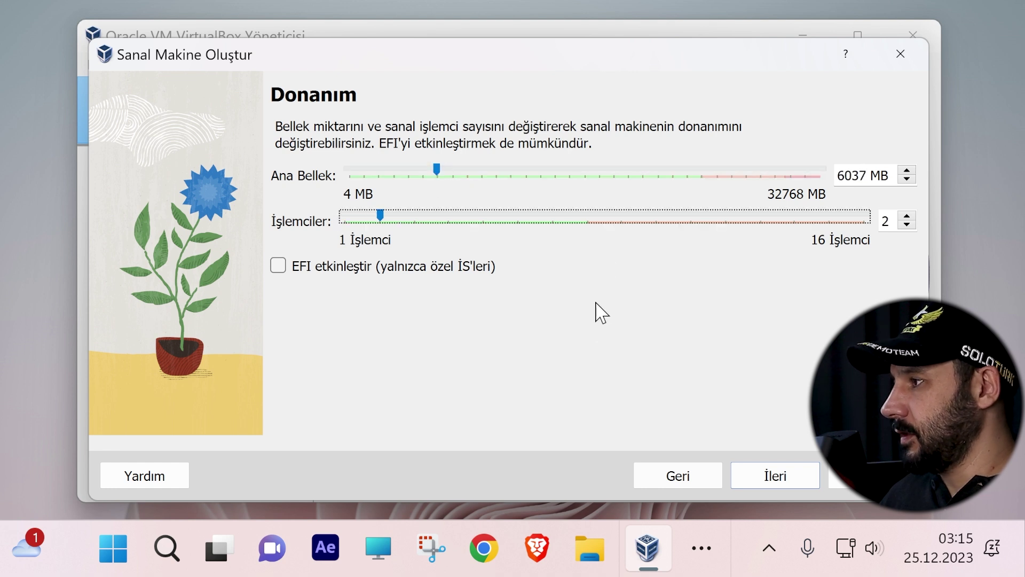
pyautogui.click(424, 221)
pyautogui.click(374, 266)
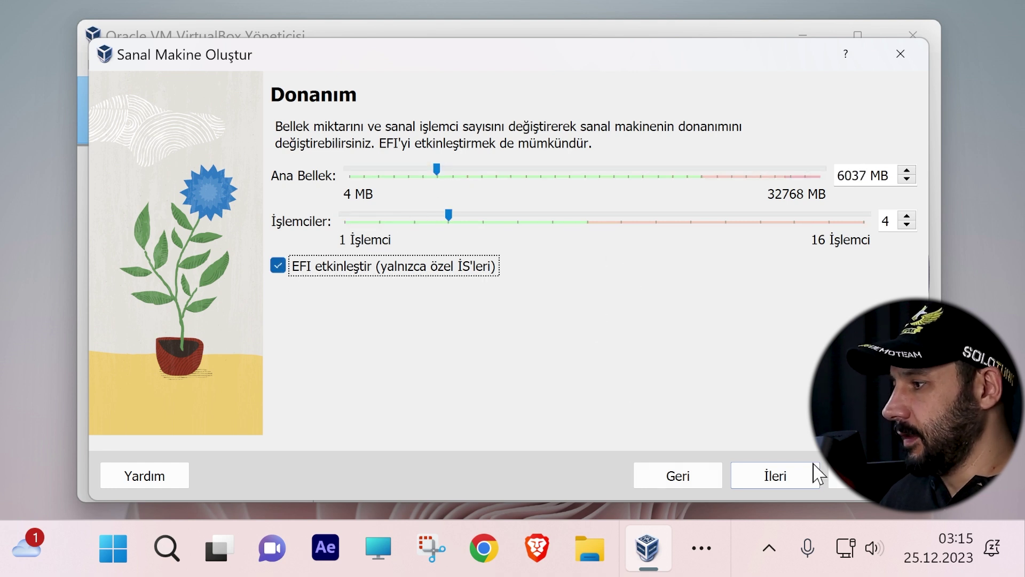
pyautogui.click(775, 475)
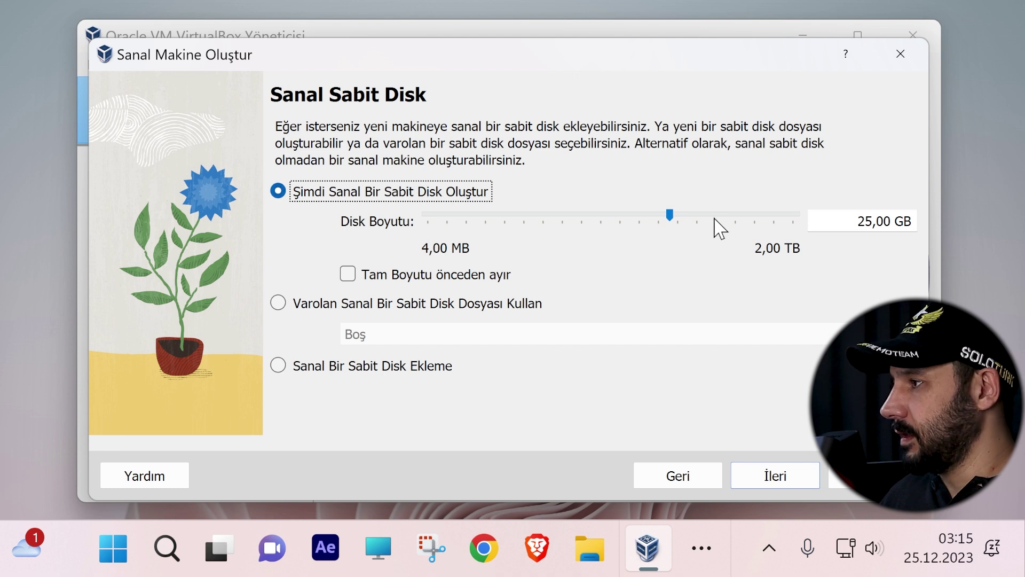
# Step: Keep the 25 GB disk, create and start UBUNTU, and retry booting with the ISO mounted
pyautogui.click(775, 475)
pyautogui.scroll(-3, 747, 416)
pyautogui.click(777, 476)
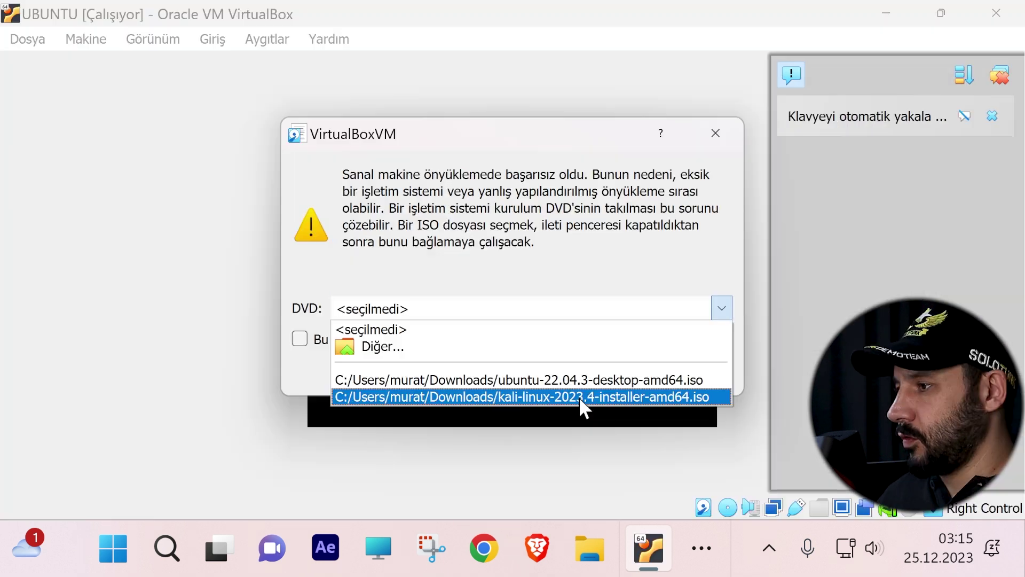
pyautogui.click(660, 376)
pyautogui.click(550, 376)
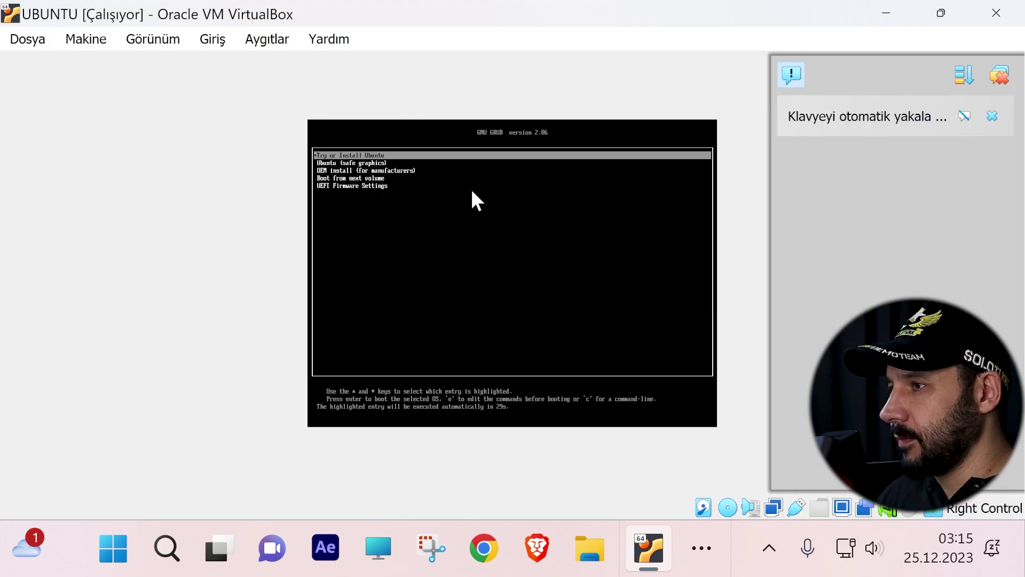
# Step: Boot the Try or Install Ubuntu entry from the GRUB menu
pyautogui.press('Down')
pyautogui.press('Down')
pyautogui.press('Up')
pyautogui.press('Up')
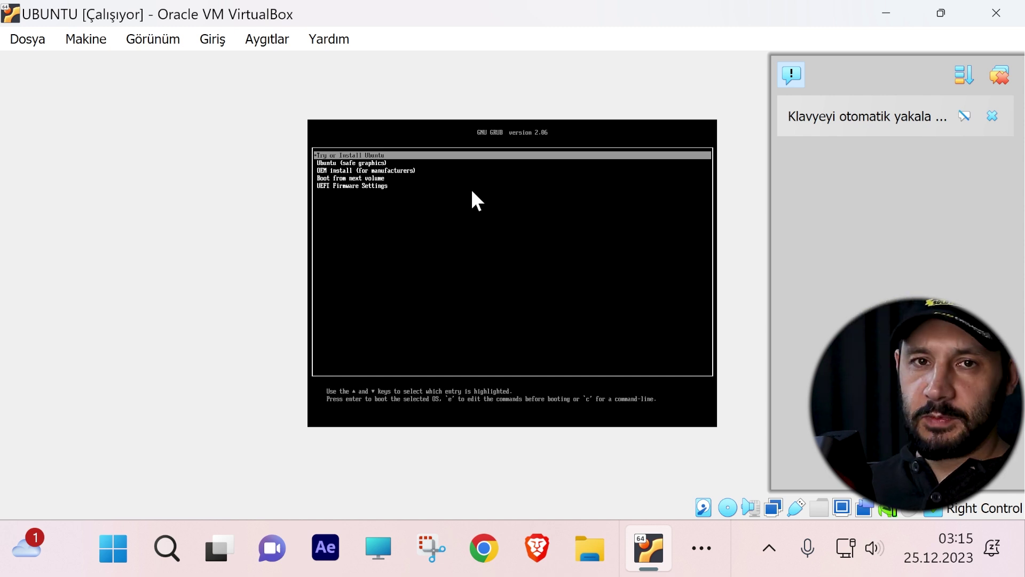
pyautogui.press('Return')
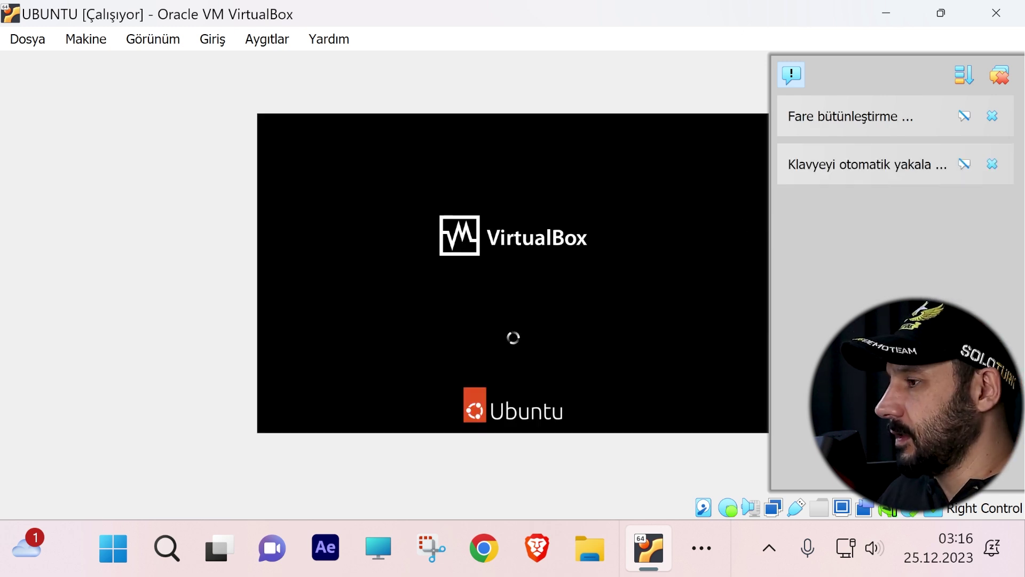
# Step: Switch the VM display to scaled mode (Ölçekli Kip) and maximize the VM window
pyautogui.click(941, 14)
pyautogui.click(619, 217)
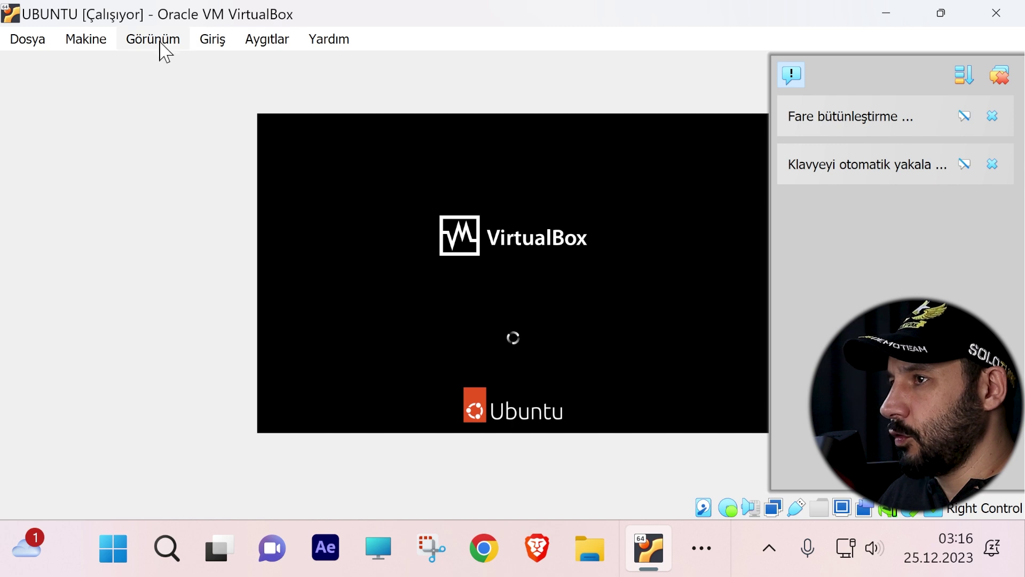
pyautogui.click(153, 39)
pyautogui.click(217, 115)
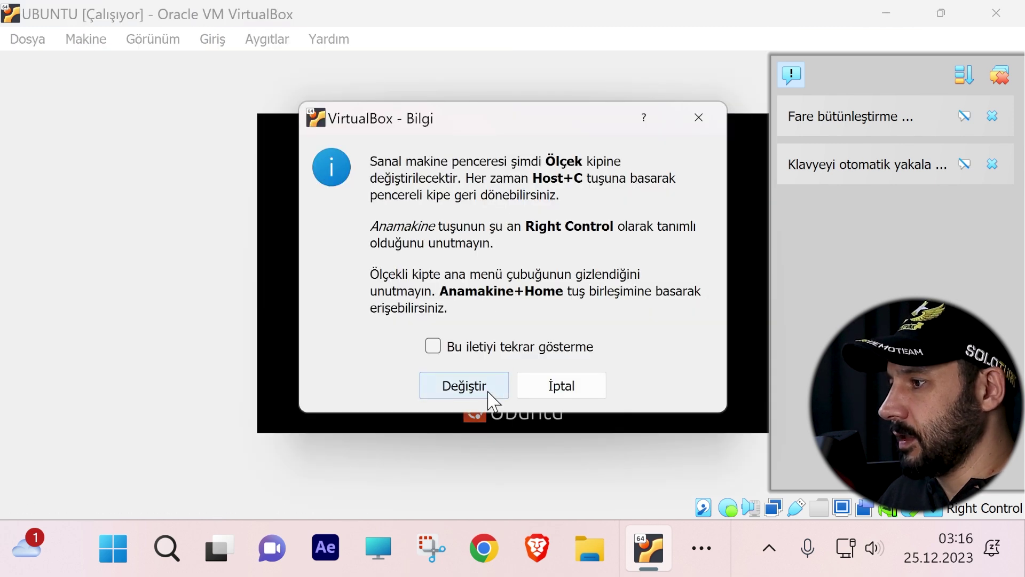
pyautogui.click(464, 389)
pyautogui.moveTo(930, 248); pyautogui.dragTo(290, 43)
pyautogui.moveTo(737, 112); pyautogui.dragTo(833, 115)
pyautogui.press('super+Up')
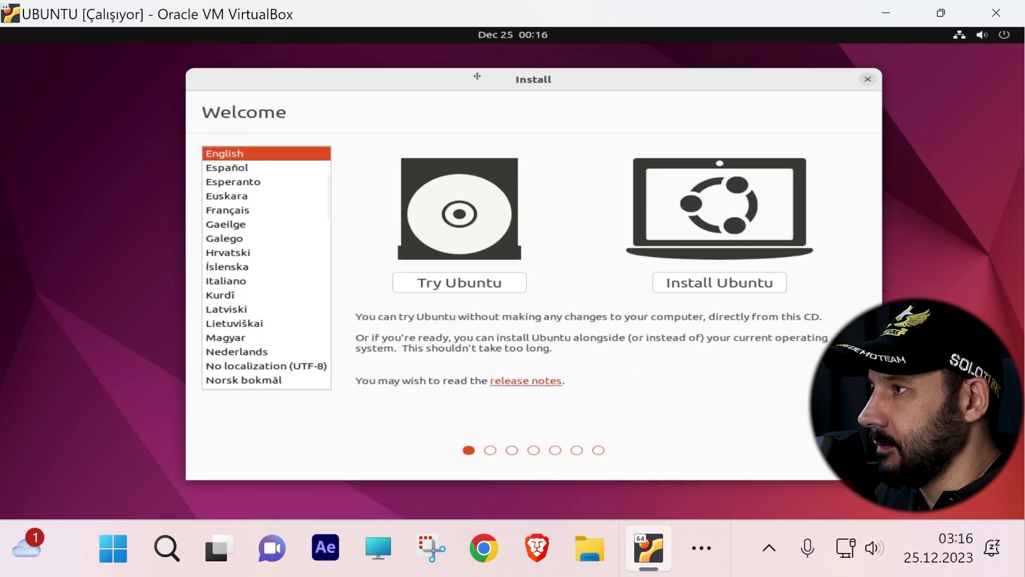
# Step: Peek at the guest's calendar/notifications panel and system menu, closing each again
pyautogui.click(513, 34)
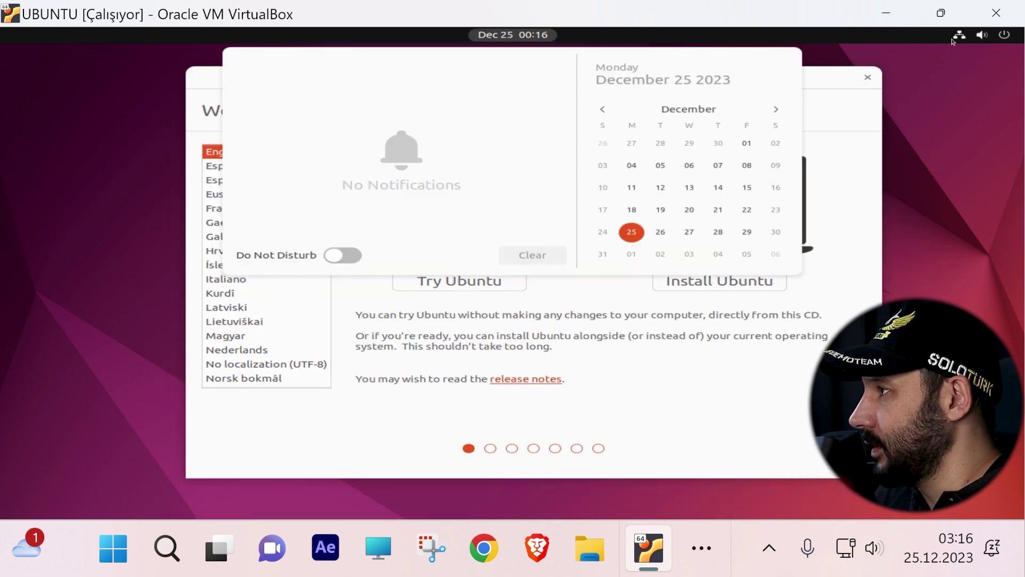
pyautogui.click(1004, 36)
pyautogui.click(61, 85)
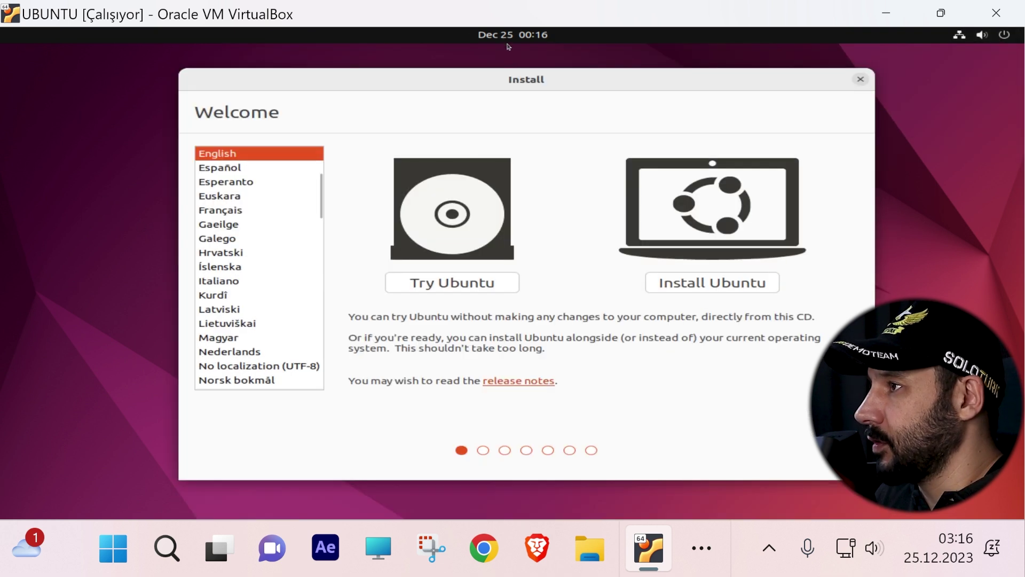
pyautogui.click(540, 35)
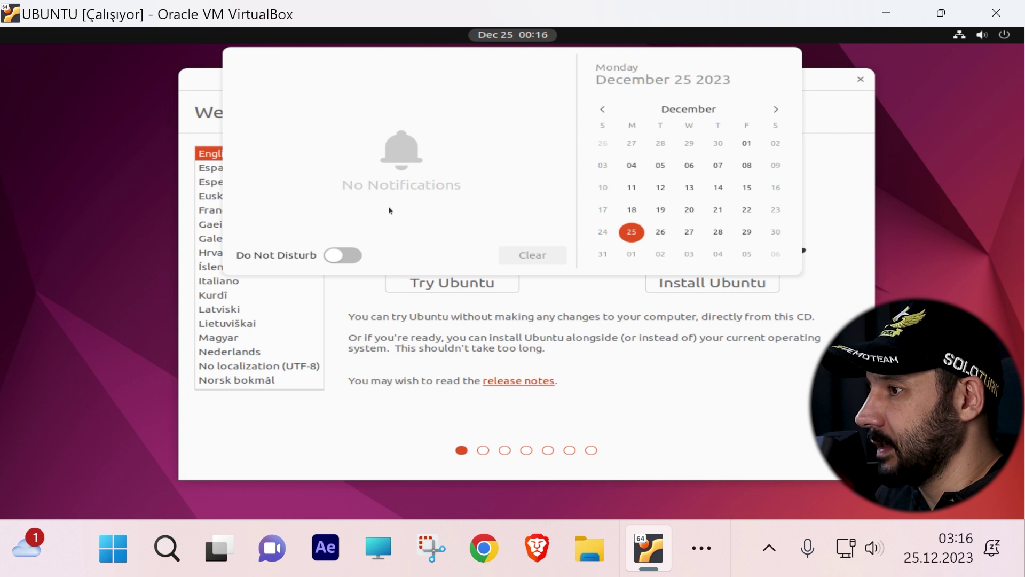
pyautogui.click(982, 35)
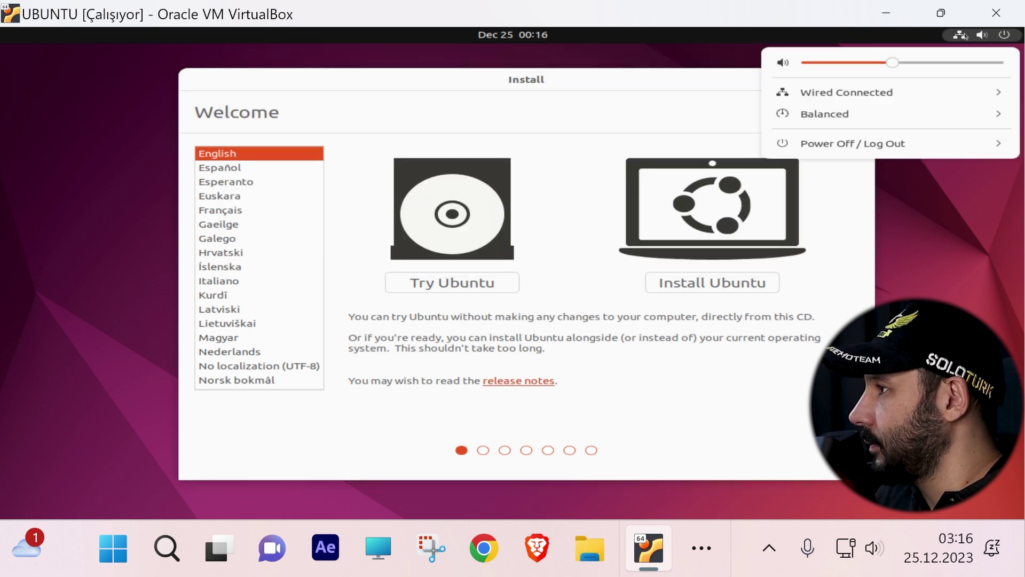
pyautogui.click(982, 37)
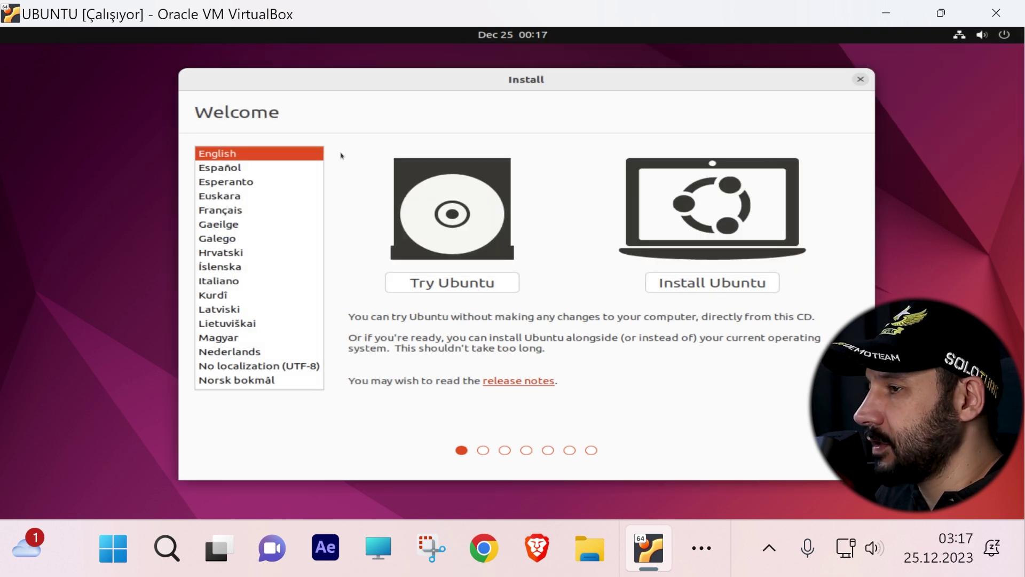
# Step: Choose Türkçe as the installer language and select Ubuntu'yu dene to try Ubuntu
pyautogui.scroll(-20, 230, 286)
pyautogui.scroll(10, 231, 286)
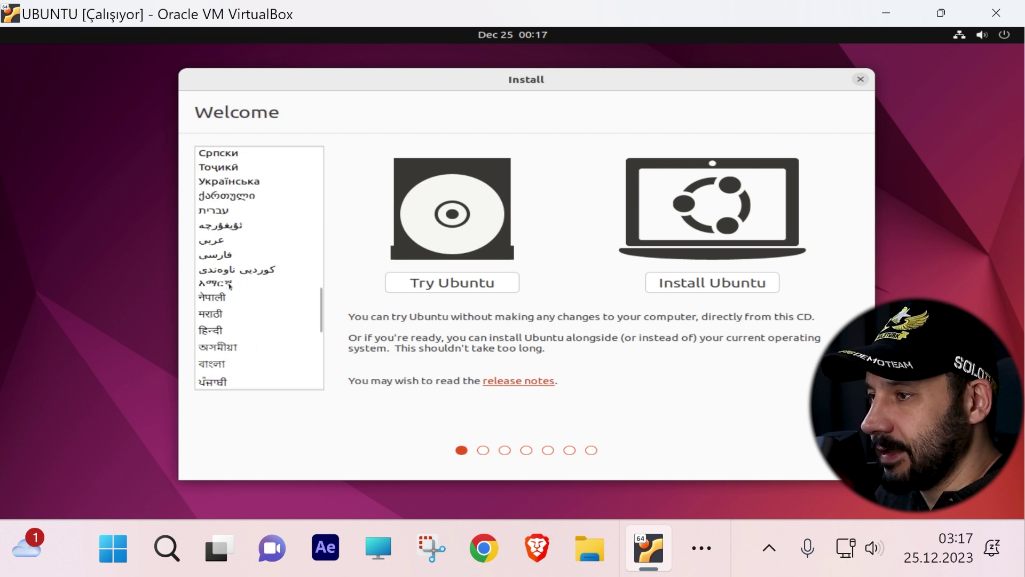
pyautogui.scroll(2, 231, 287)
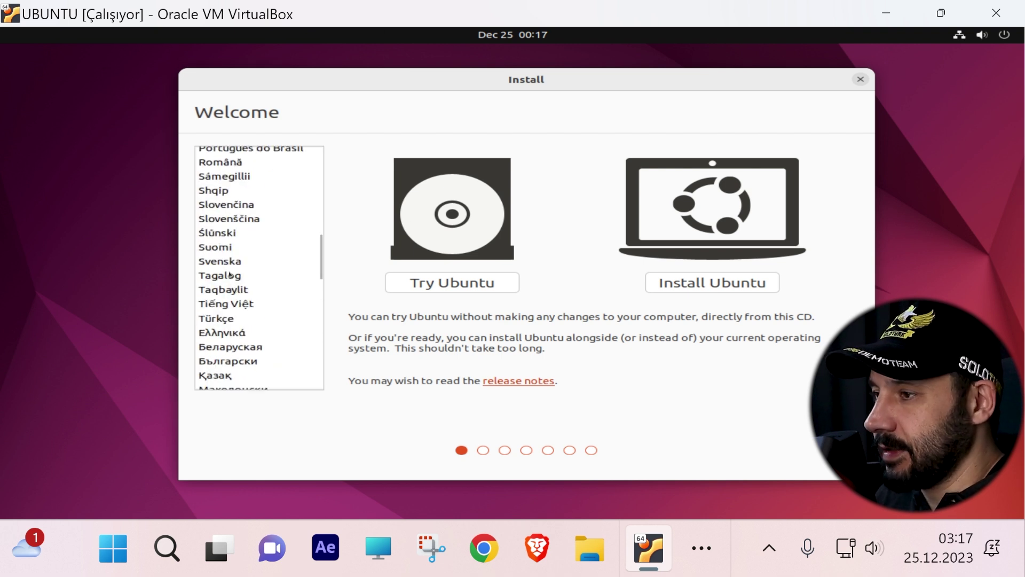
pyautogui.click(231, 319)
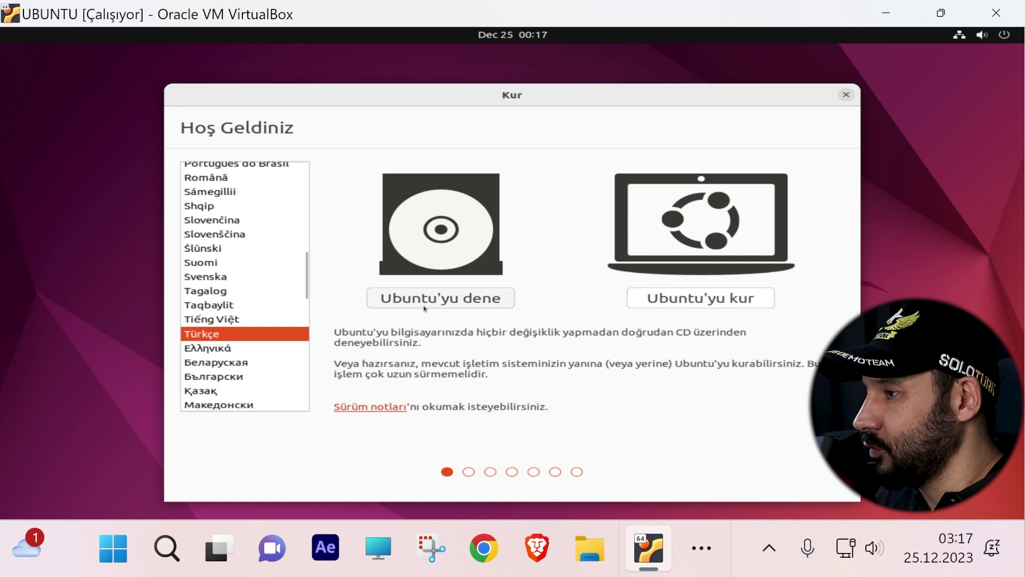
pyautogui.click(450, 303)
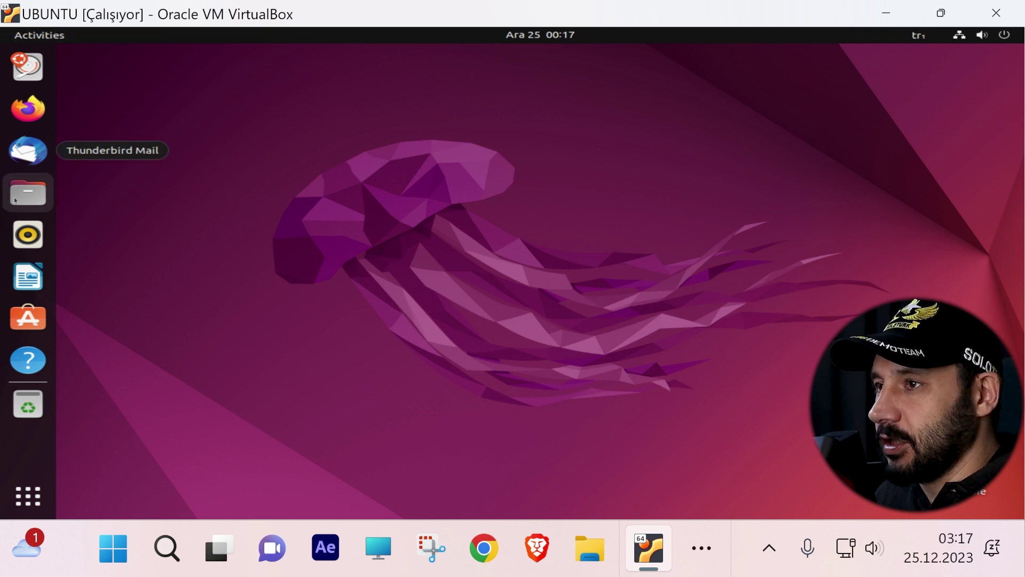
# Step: Open Calculator from the app grid, compute 25 × 3, close it, and launch Firefox
pyautogui.click(21, 500)
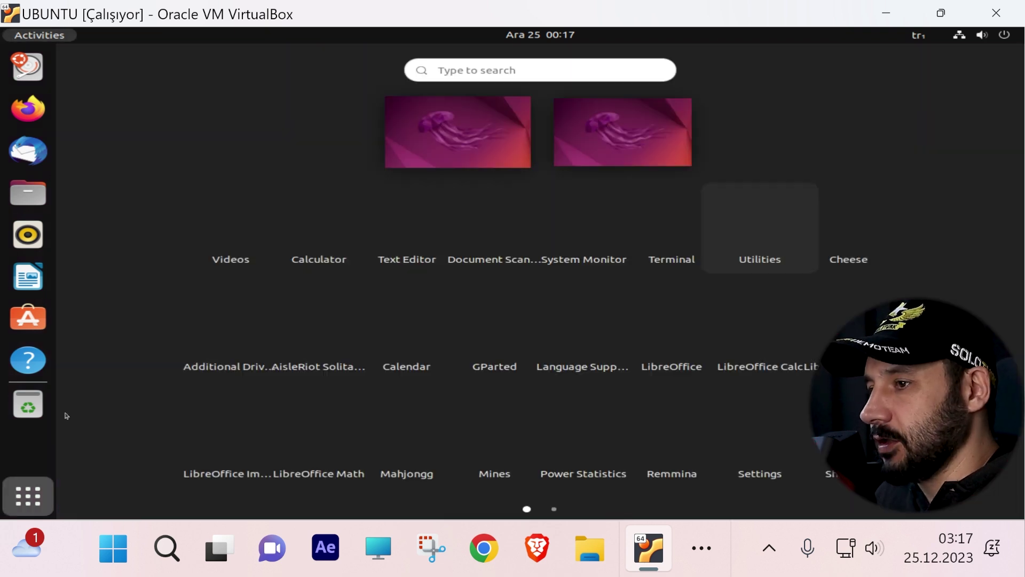
pyautogui.click(281, 247)
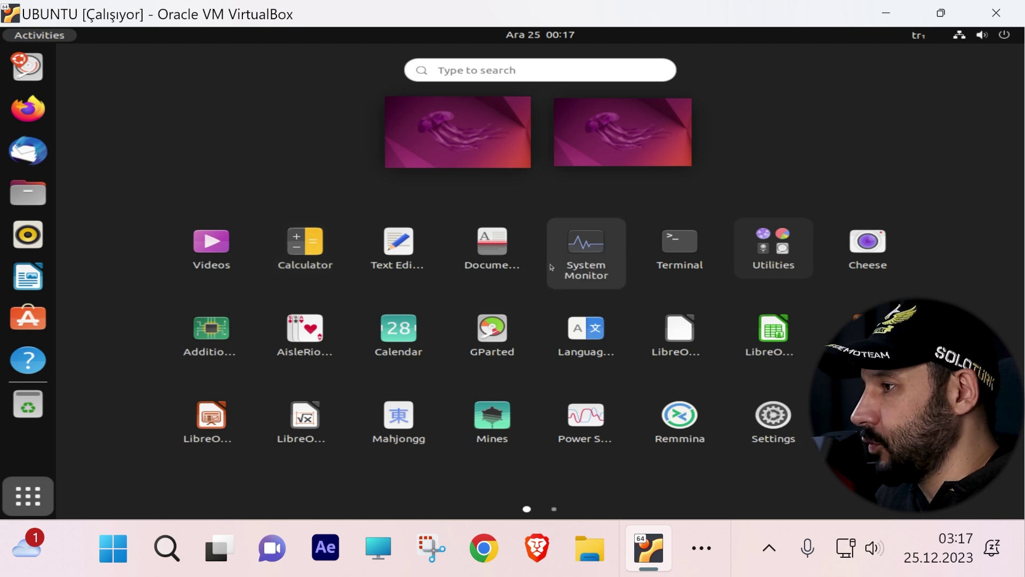
pyautogui.click(264, 324)
pyautogui.click(359, 324)
pyautogui.click(198, 325)
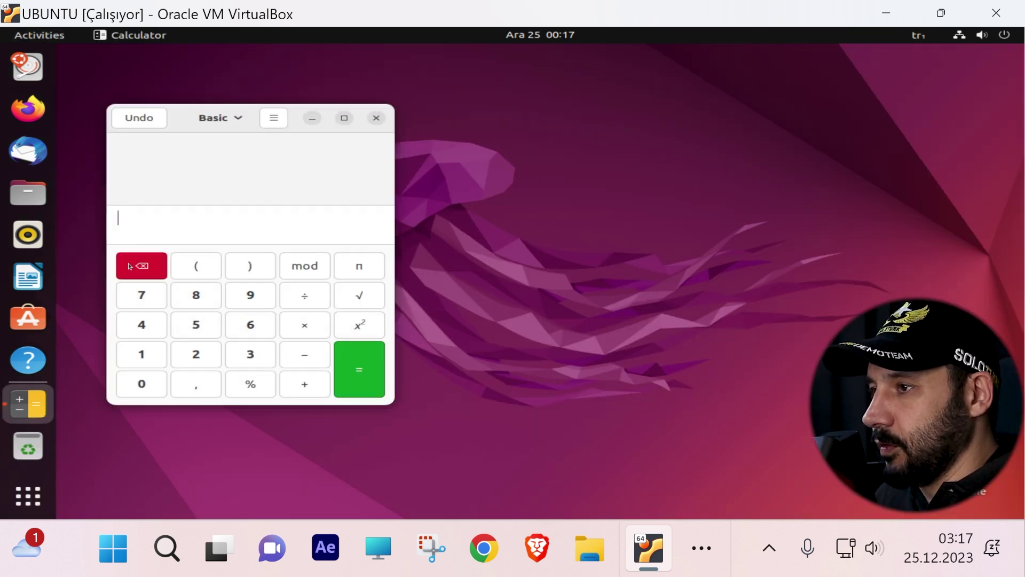
pyautogui.click(193, 354)
pyautogui.click(196, 324)
pyautogui.click(305, 325)
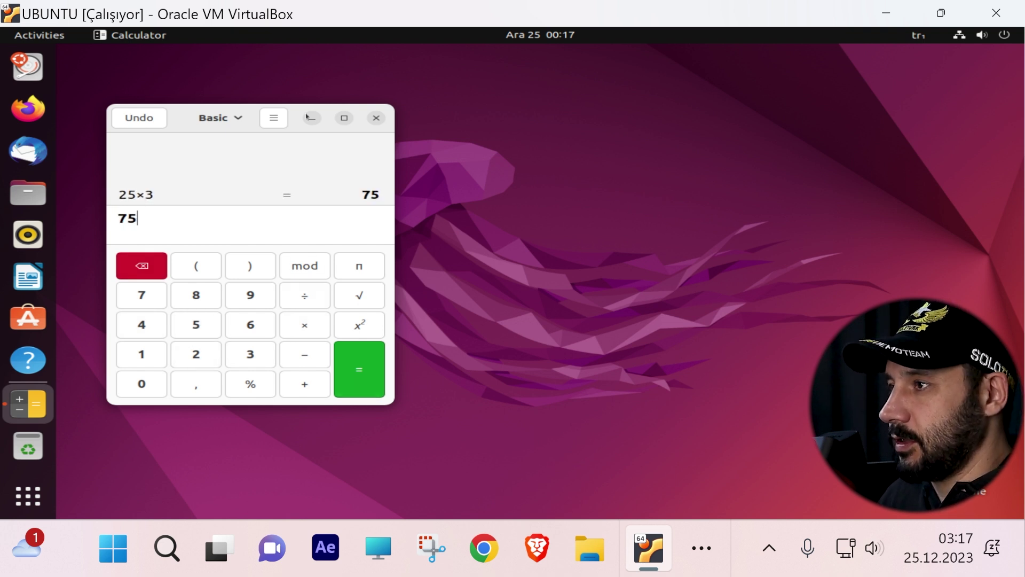
pyautogui.click(377, 118)
pyautogui.click(28, 109)
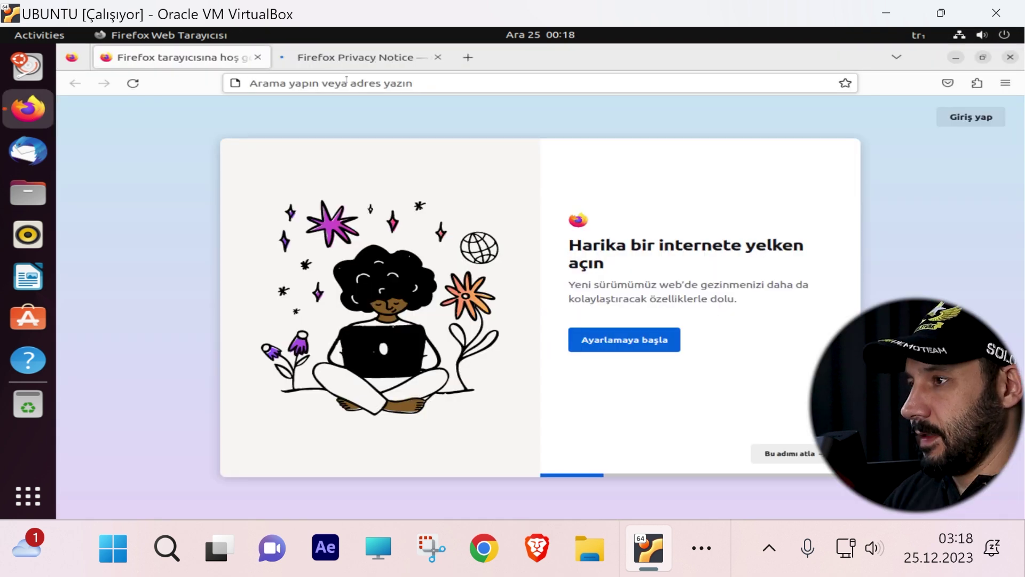
# Step: Load google in Firefox and search the trending '2024 balık burcu yorumu' suggestion
pyautogui.click(346, 79)
pyautogui.write('googleç')
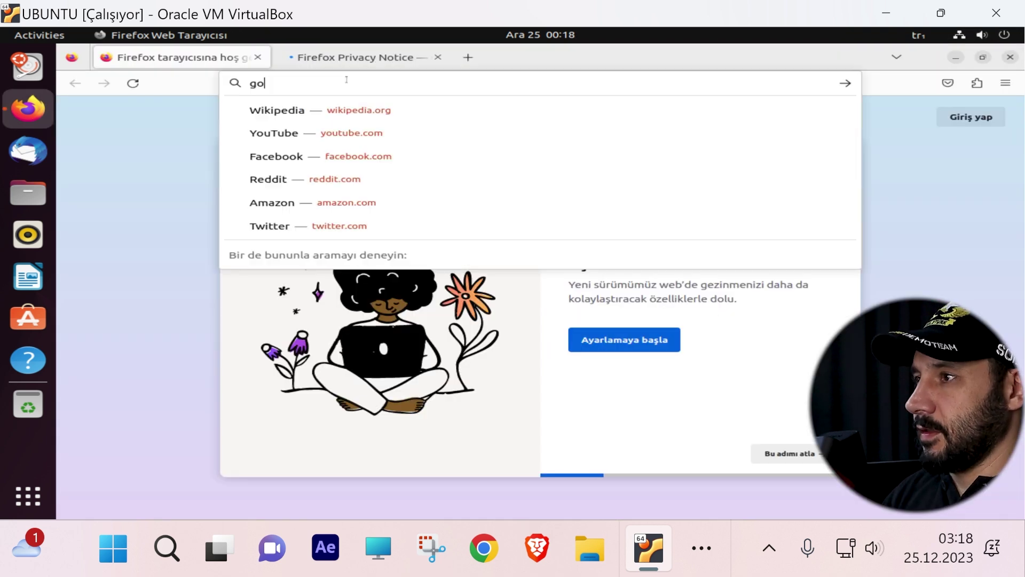
pyautogui.press('BackSpace')
pyautogui.press('Return')
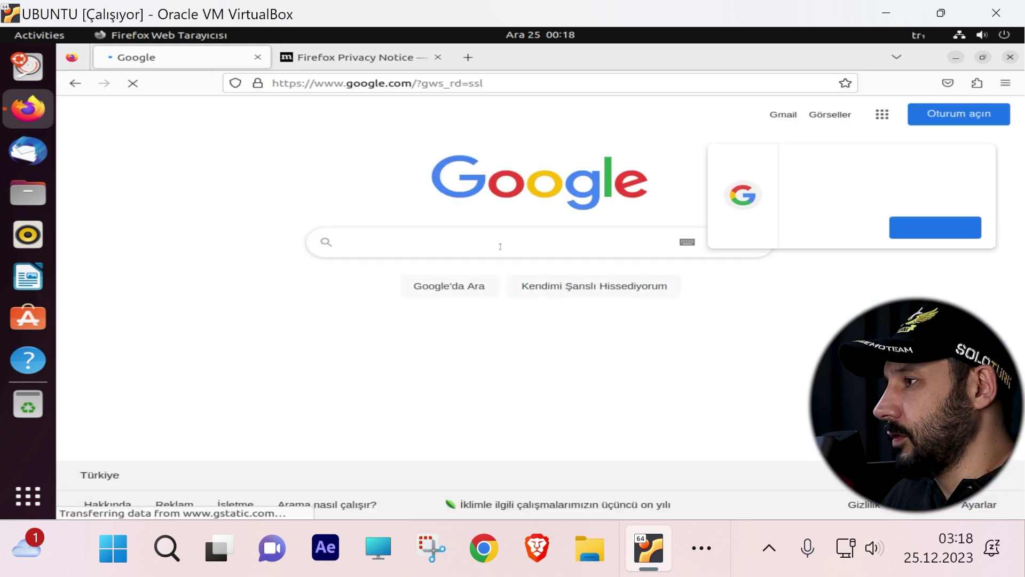
pyautogui.click(488, 250)
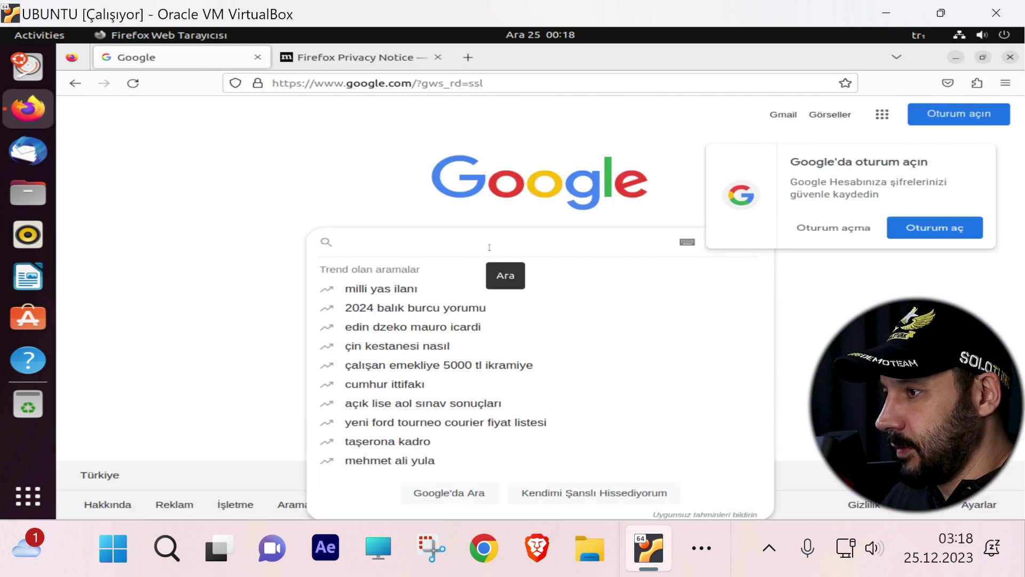
pyautogui.click(370, 309)
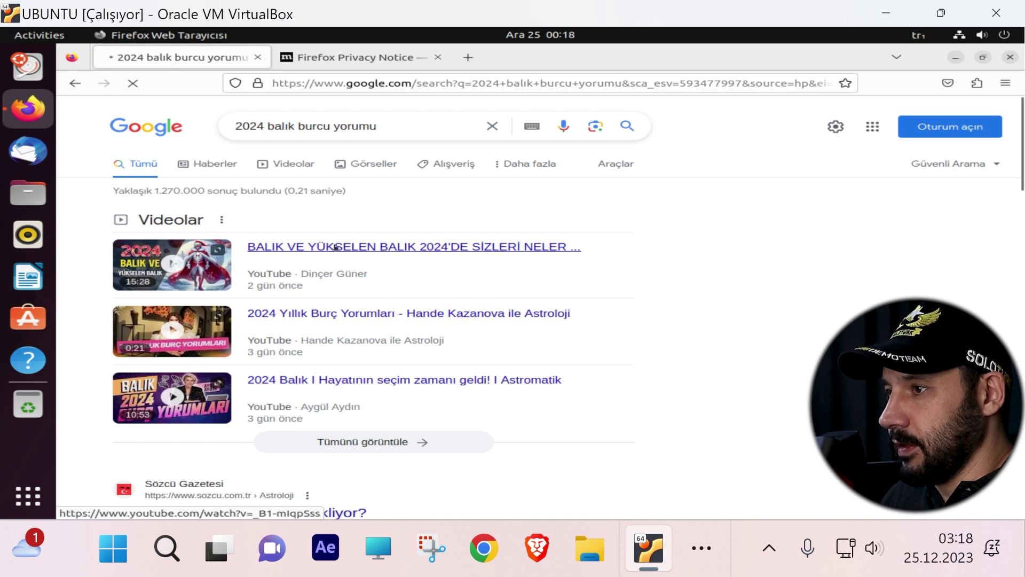
pyautogui.scroll(-10, 227, 292)
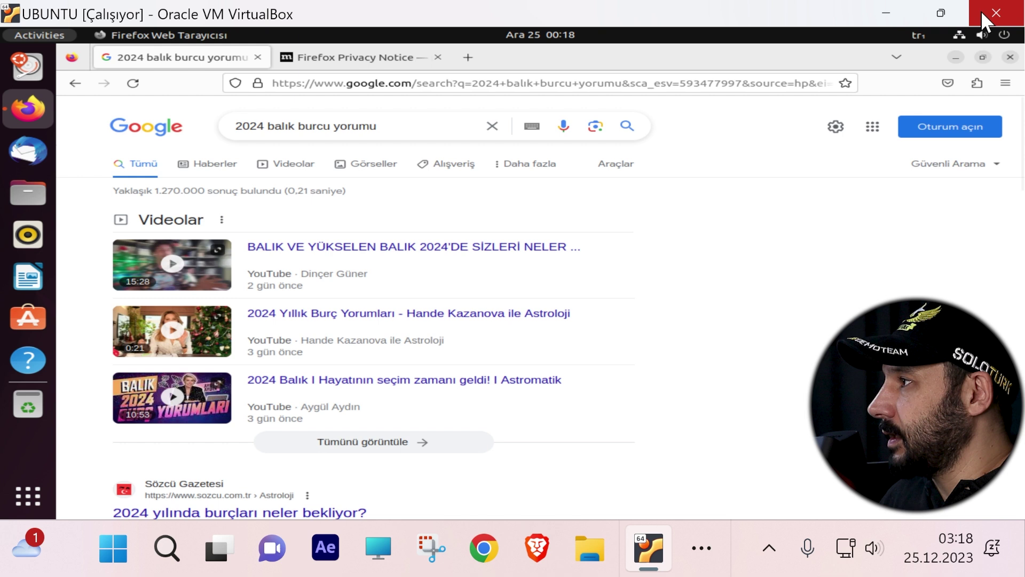
# Step: Restore down the VM window, resize and reposition it, and minimise the VirtualBox Manager
pyautogui.click(940, 13)
pyautogui.moveTo(801, 16); pyautogui.dragTo(470, 190)
pyautogui.moveTo(264, 205); pyautogui.dragTo(370, 69)
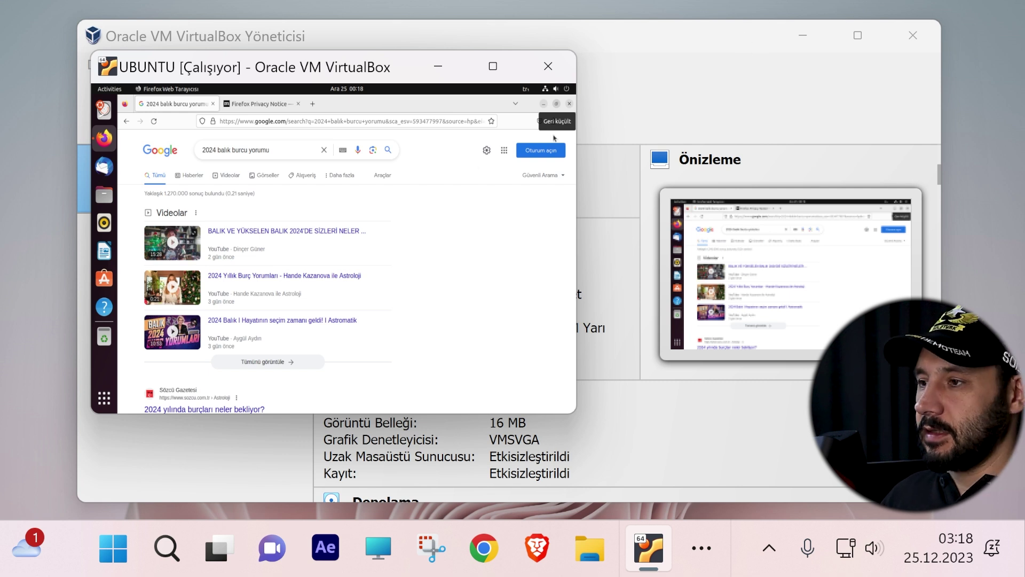
pyautogui.moveTo(577, 413); pyautogui.dragTo(727, 462)
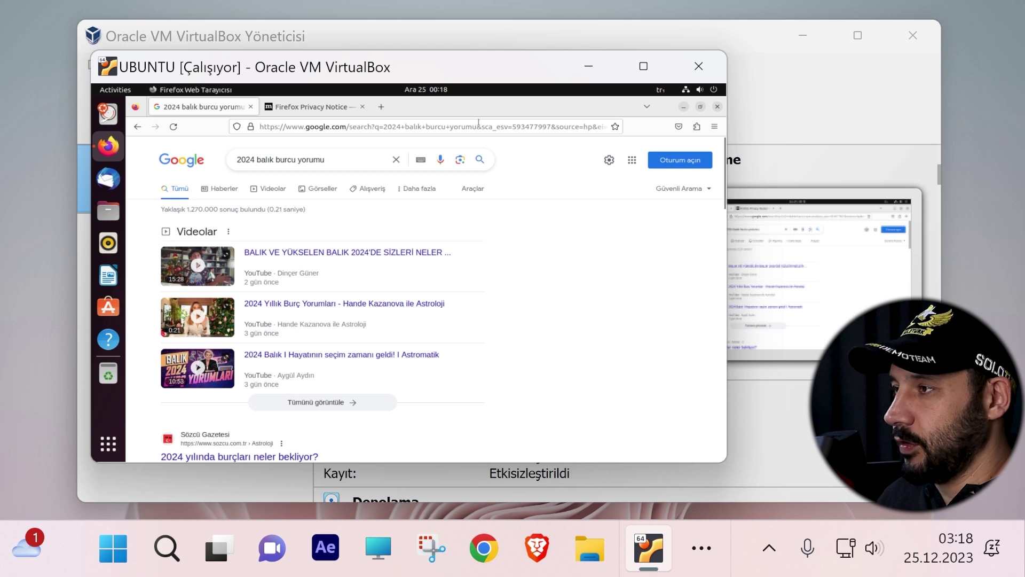
pyautogui.click(796, 146)
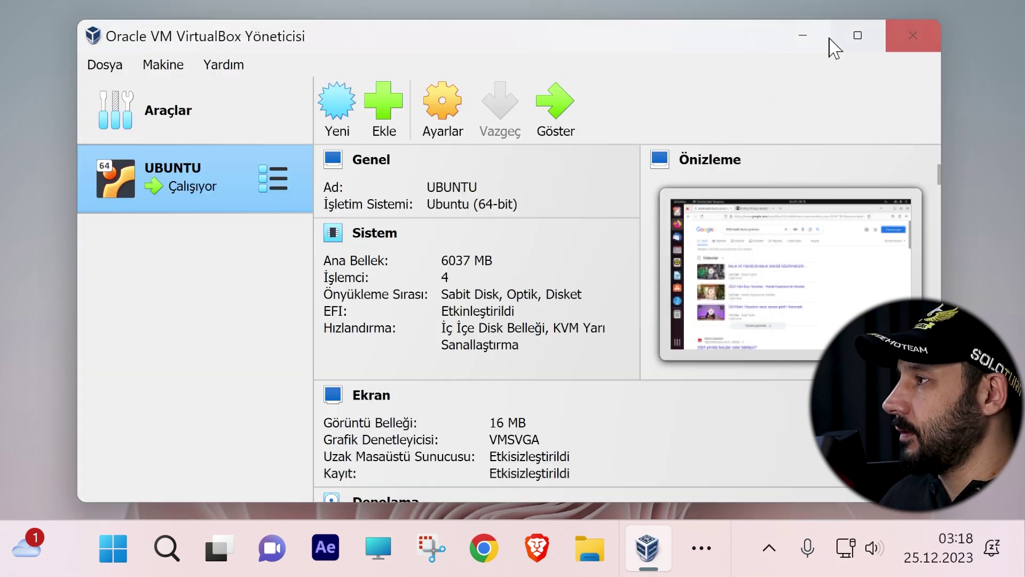
pyautogui.click(802, 35)
pyautogui.moveTo(648, 80); pyautogui.dragTo(668, 92)
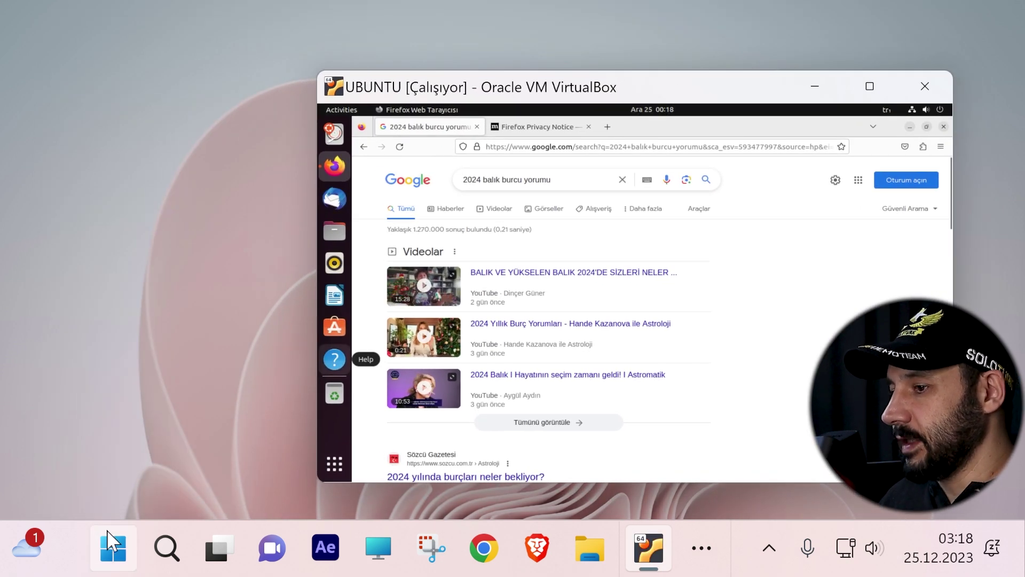
# Step: Launch LibreOffice Writer in the guest and dismiss its Tip of the Day dialog
pyautogui.click(111, 541)
pyautogui.click(112, 541)
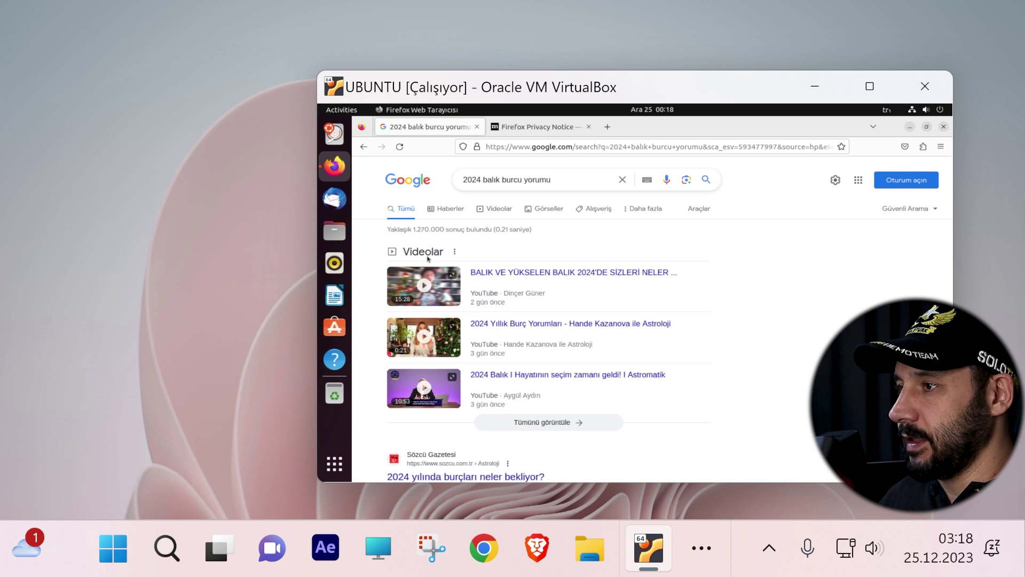
pyautogui.click(334, 295)
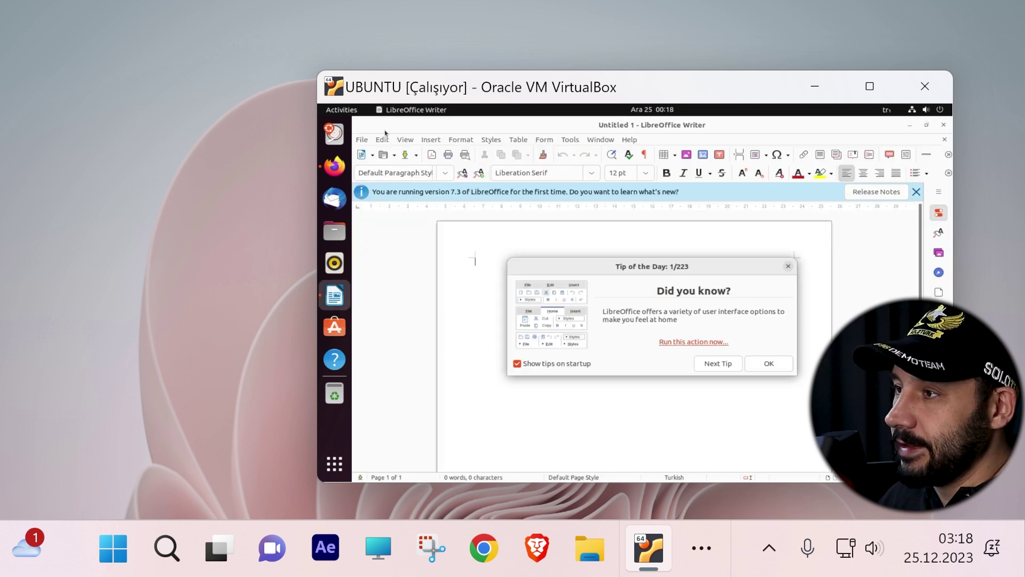
pyautogui.click(763, 365)
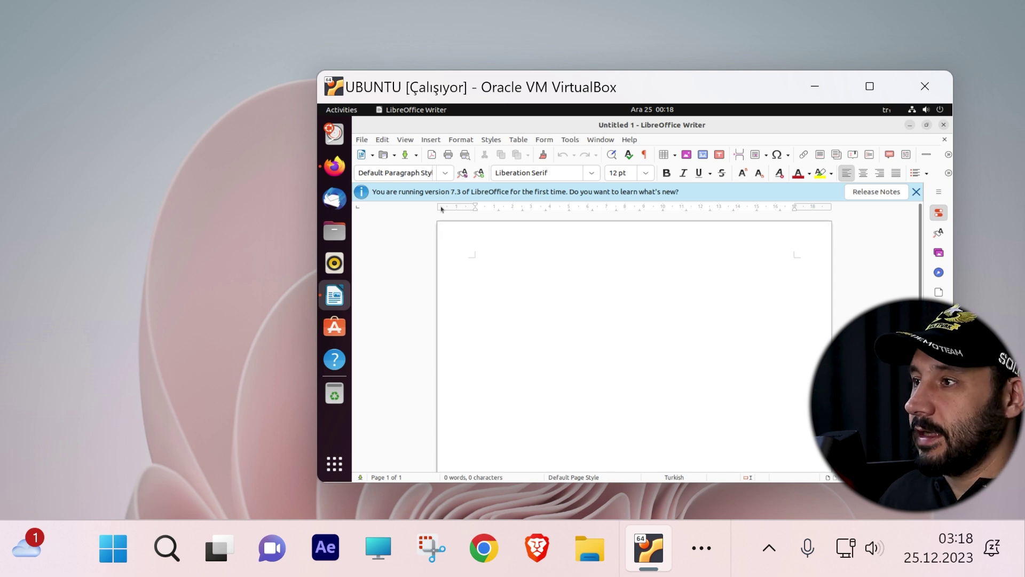
pyautogui.moveTo(596, 91); pyautogui.dragTo(435, 92)
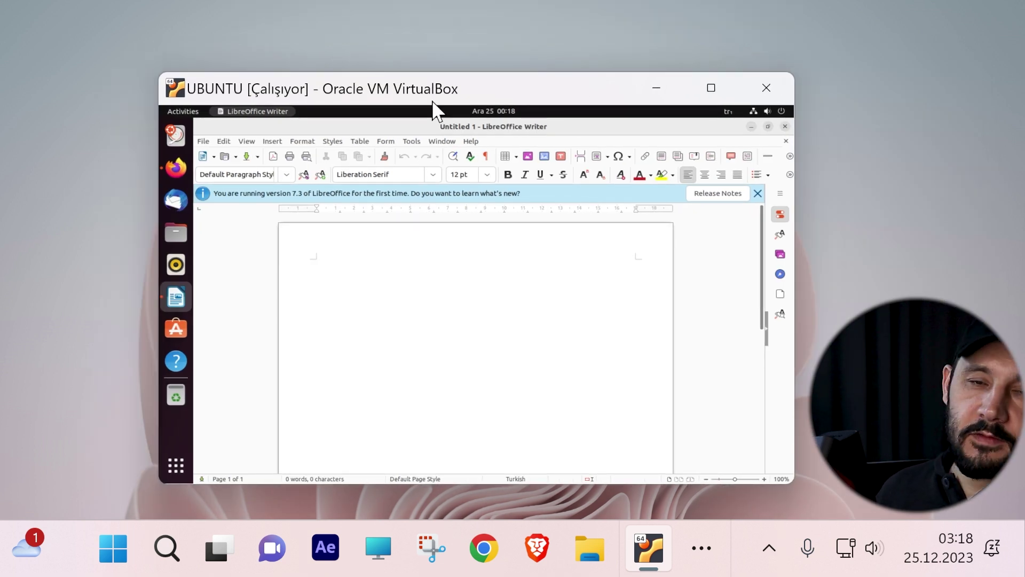
# Step: Type 'askjdlajksdljaskd' in Writer, close the document via File > Close, then show the app grid
pyautogui.click(64, 186)
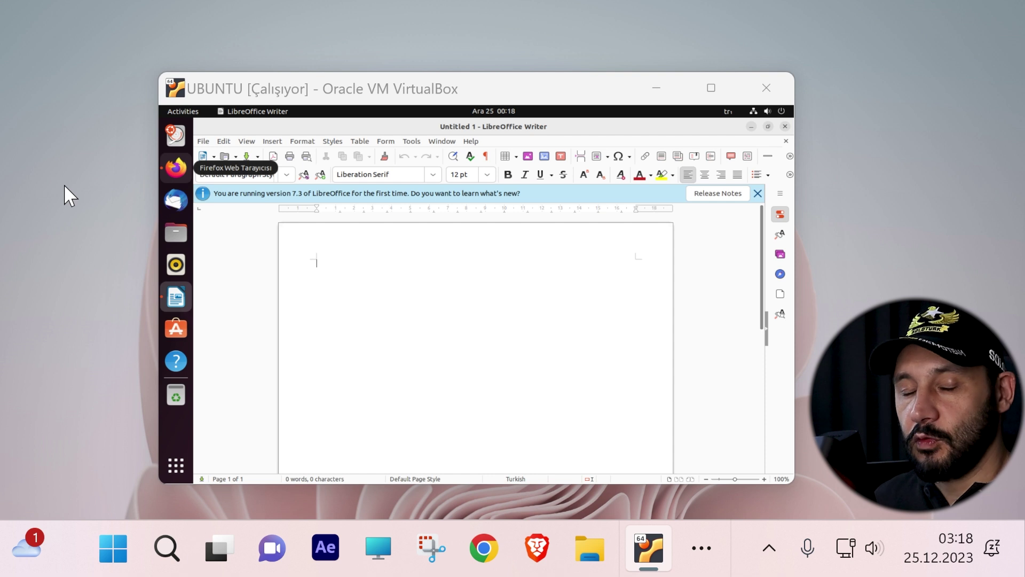
pyautogui.hotkey('alt', 'Tab')
pyautogui.write('askjdlajksdljaskd')
pyautogui.click(204, 141)
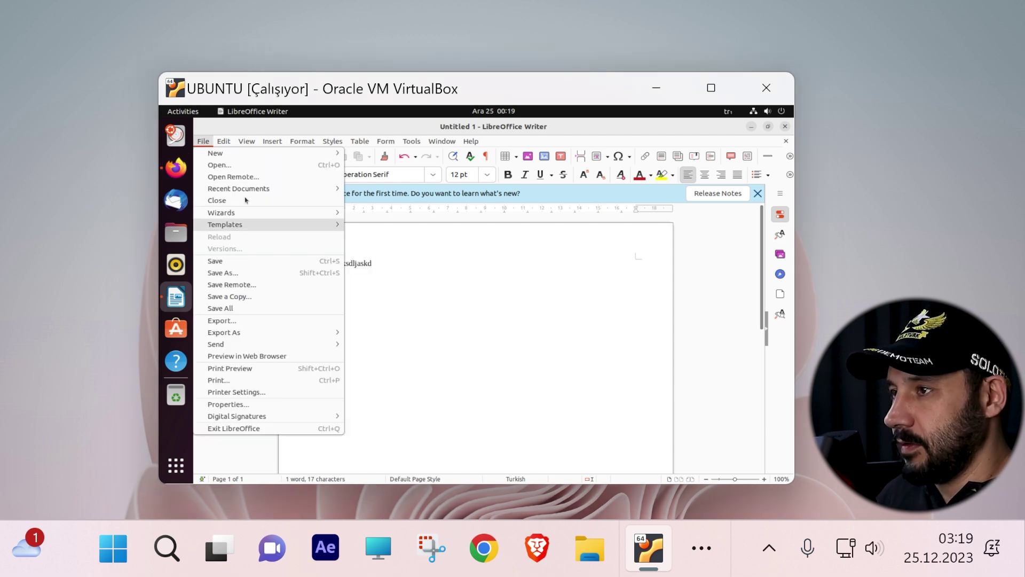
pyautogui.click(211, 202)
pyautogui.click(390, 322)
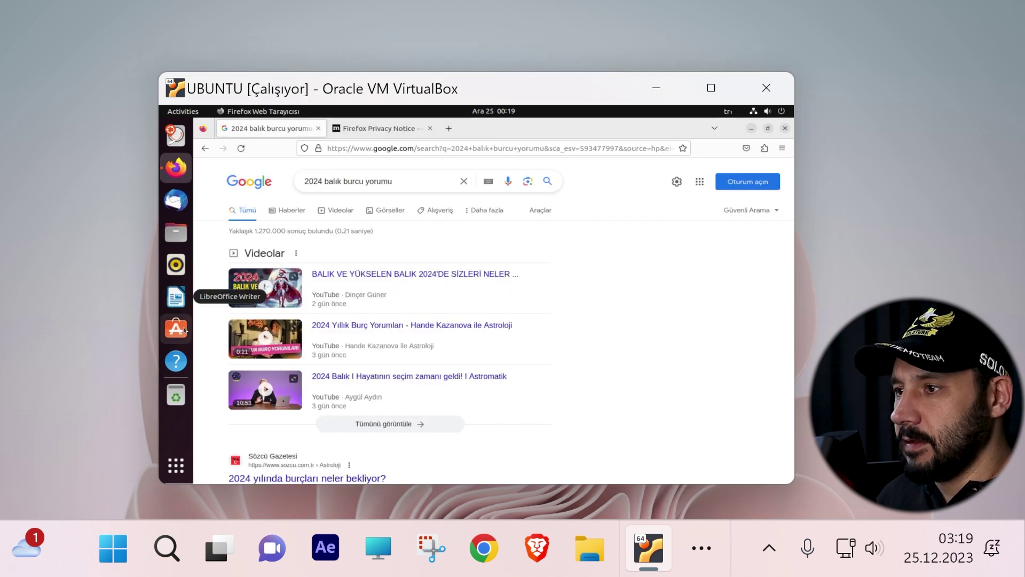
pyautogui.click(177, 466)
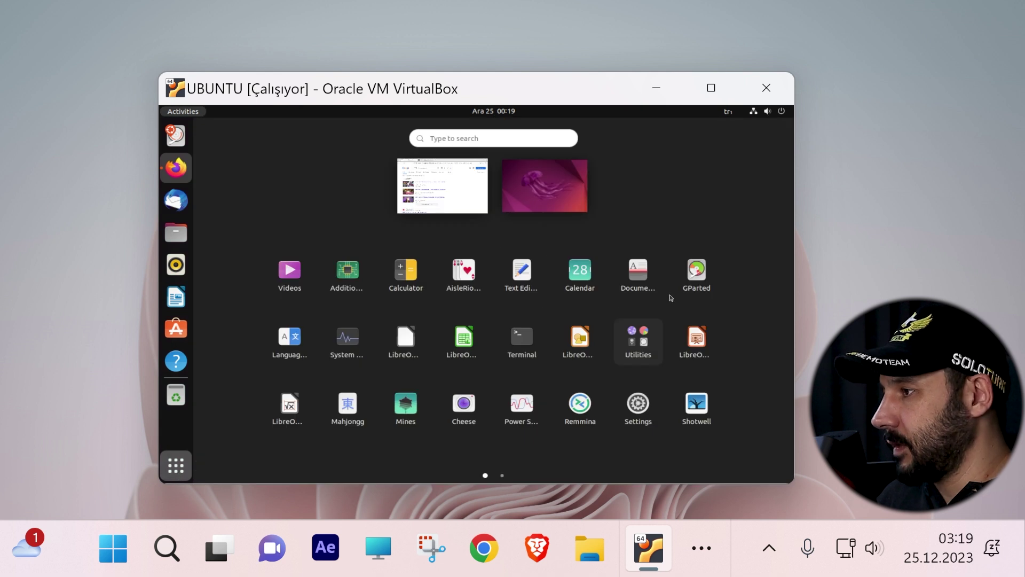
# Step: Bring Firefox's Google results to the front, then minimise the VM window and show hidden taskbar apps
pyautogui.scroll(-1, 667, 301)
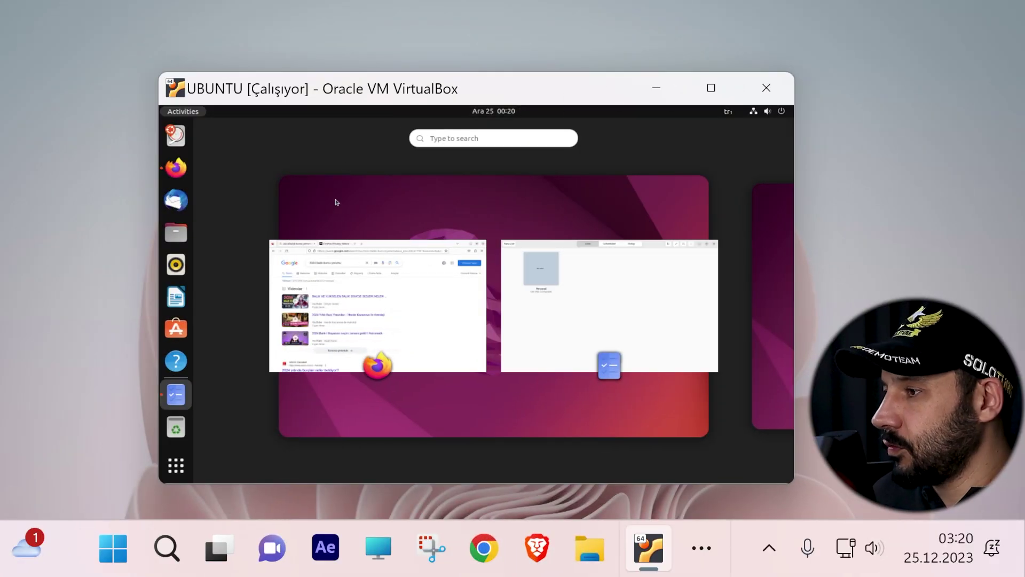
pyautogui.click(458, 312)
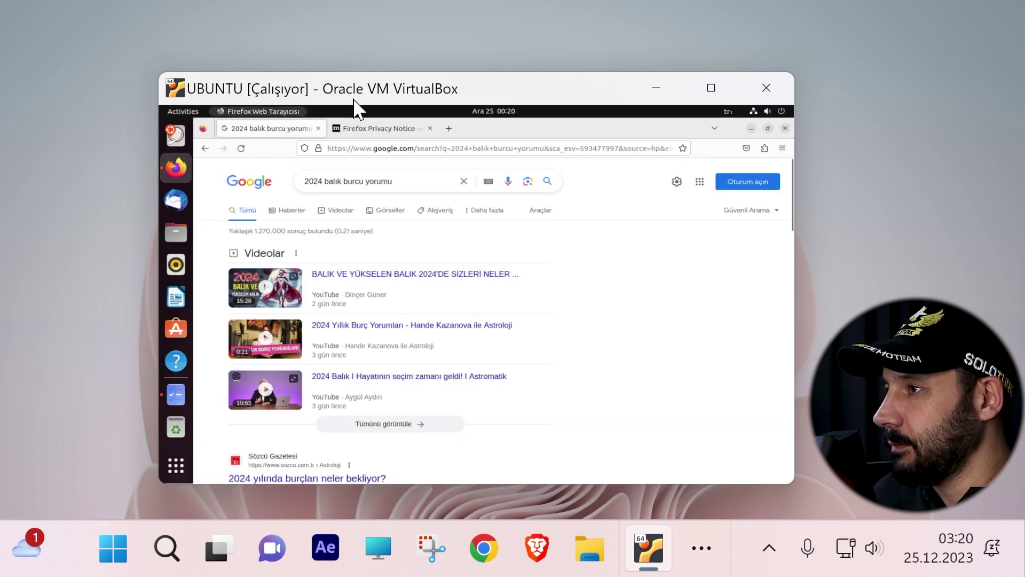
pyautogui.click(648, 548)
pyautogui.click(701, 547)
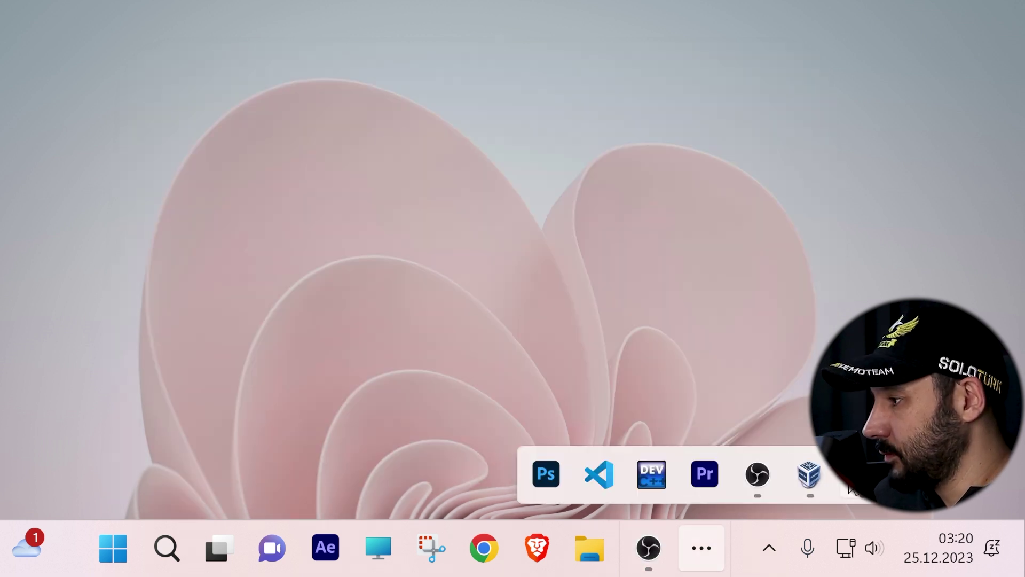
# Step: Restore the UBUNTU window through the Manager's Ayrıntılar > Göster and reposition it on screen
pyautogui.click(809, 474)
pyautogui.click(649, 548)
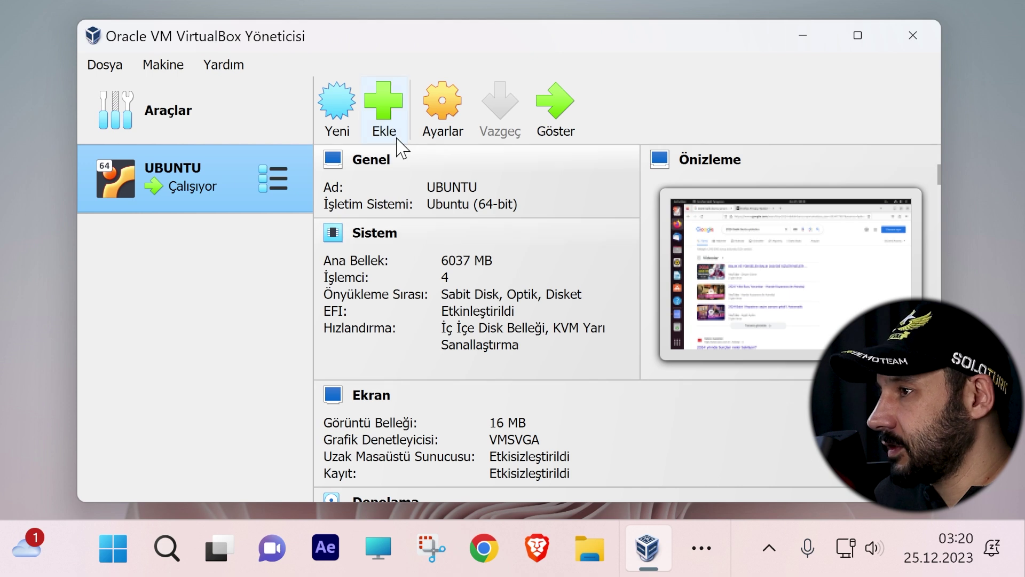
pyautogui.click(267, 184)
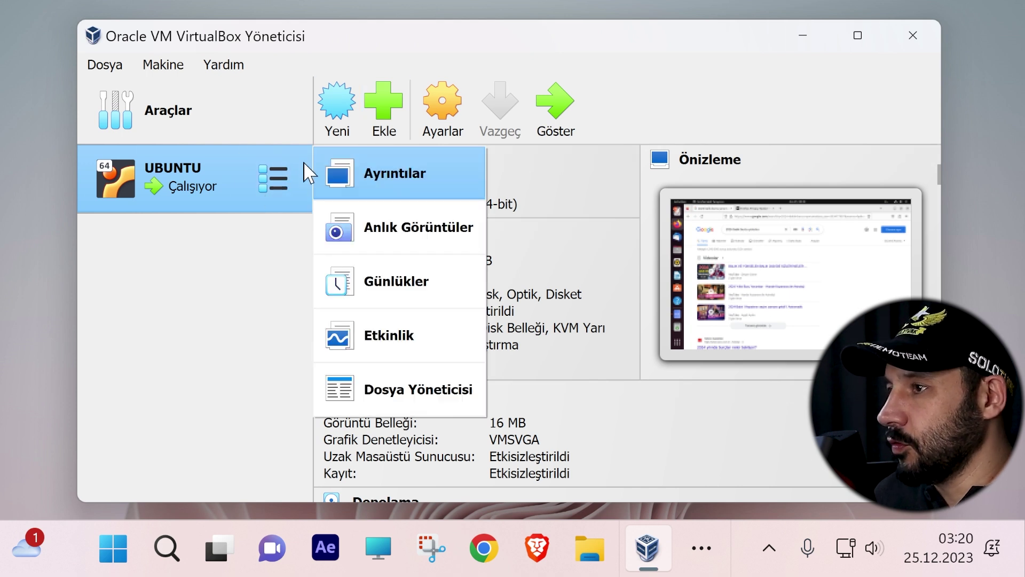
pyautogui.click(401, 195)
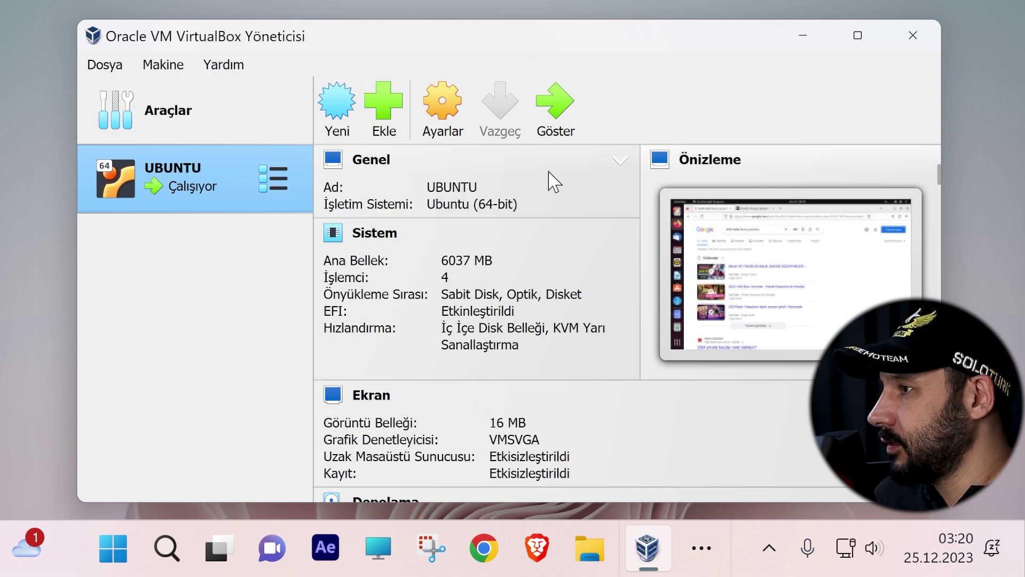
pyautogui.click(571, 121)
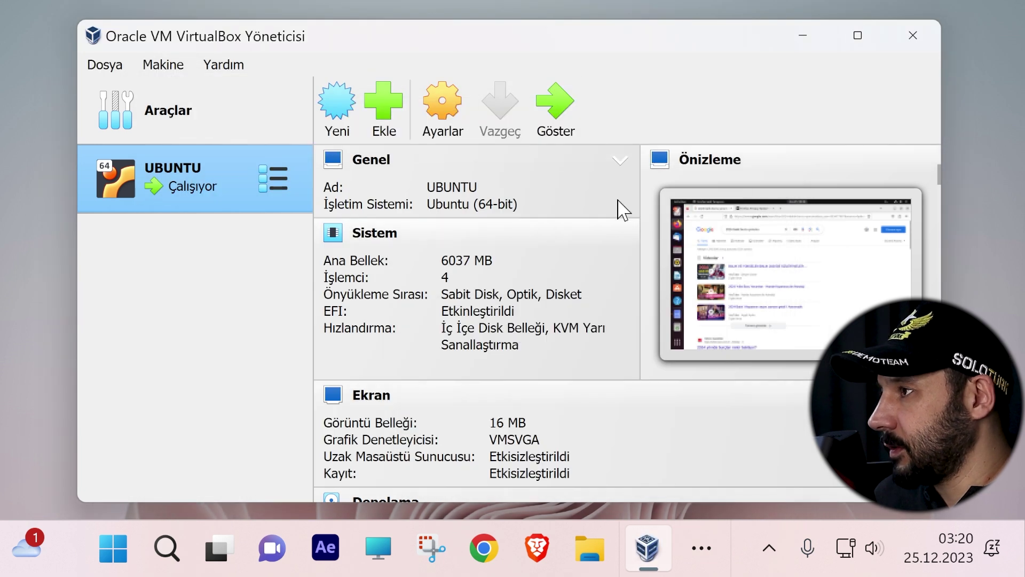
pyautogui.click(553, 103)
pyautogui.moveTo(228, 90); pyautogui.dragTo(345, 96)
pyautogui.moveTo(350, 0); pyautogui.dragTo(299, 51)
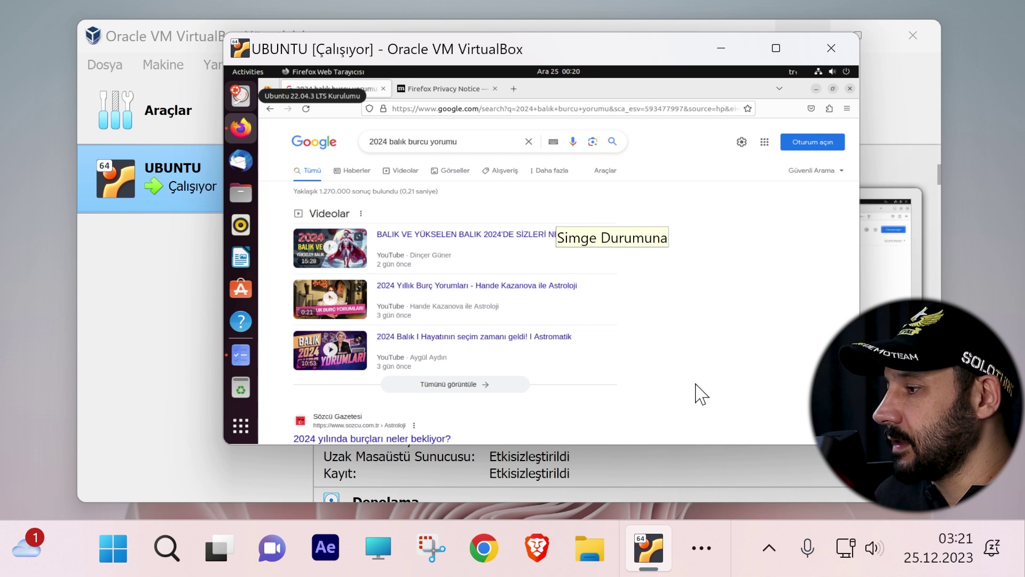
# Step: Close the UBUNTU machine with Host+Q, saving its state, then close the Manager
pyautogui.hotkey('ctrl', 'q')
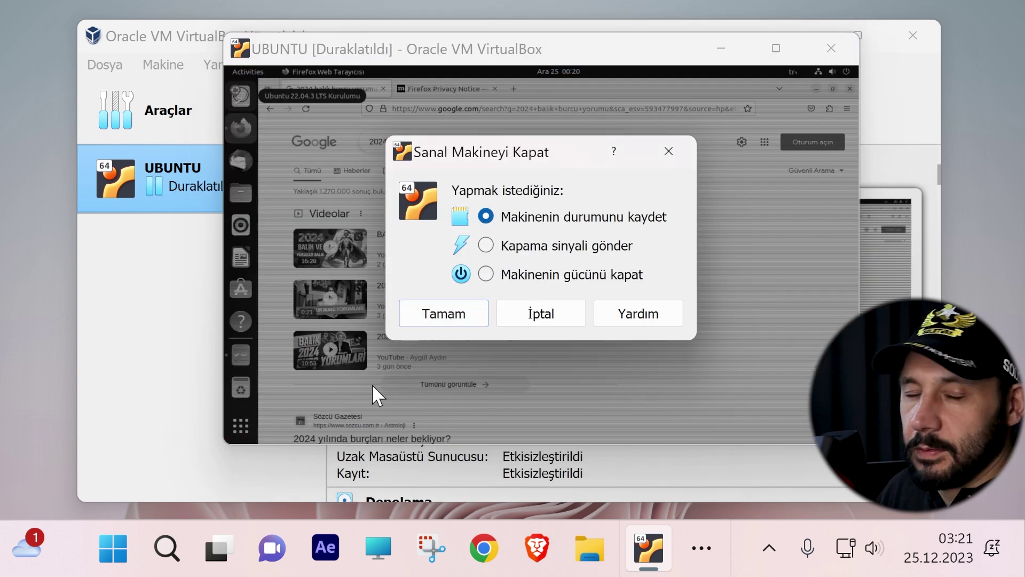
pyautogui.press('Return')
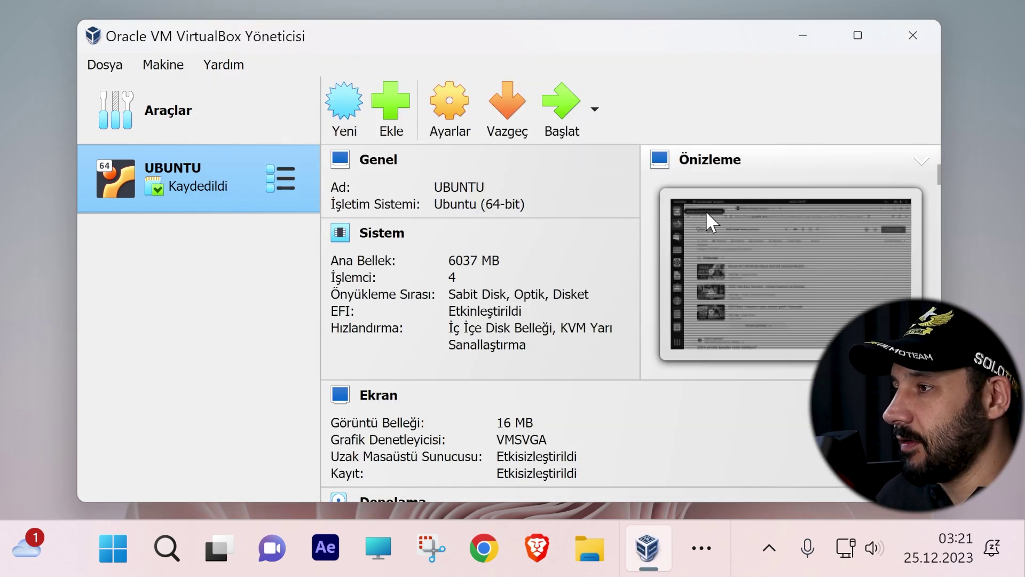
pyautogui.click(913, 36)
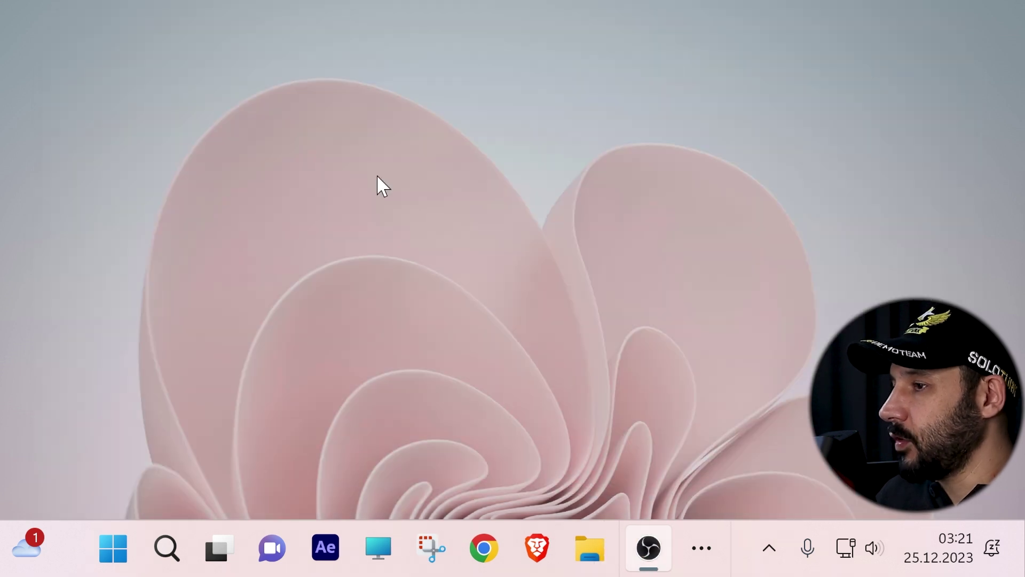
# Step: Reopen VirtualBox by searching 'vi' and start UBUNTU from its saved state with Başlat
pyautogui.press('super')
pyautogui.click(961, 237)
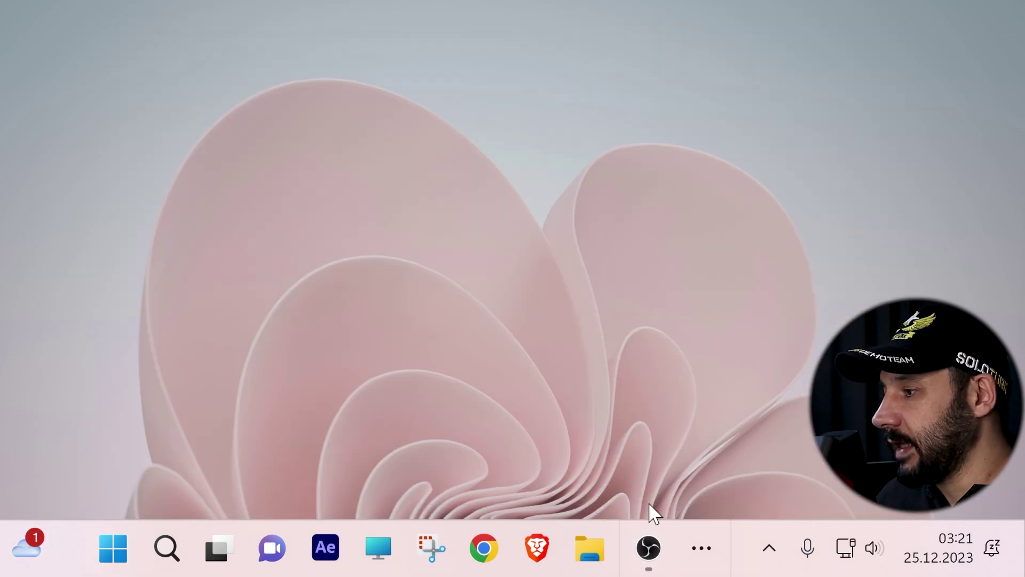
pyautogui.click(168, 542)
pyautogui.write('vi')
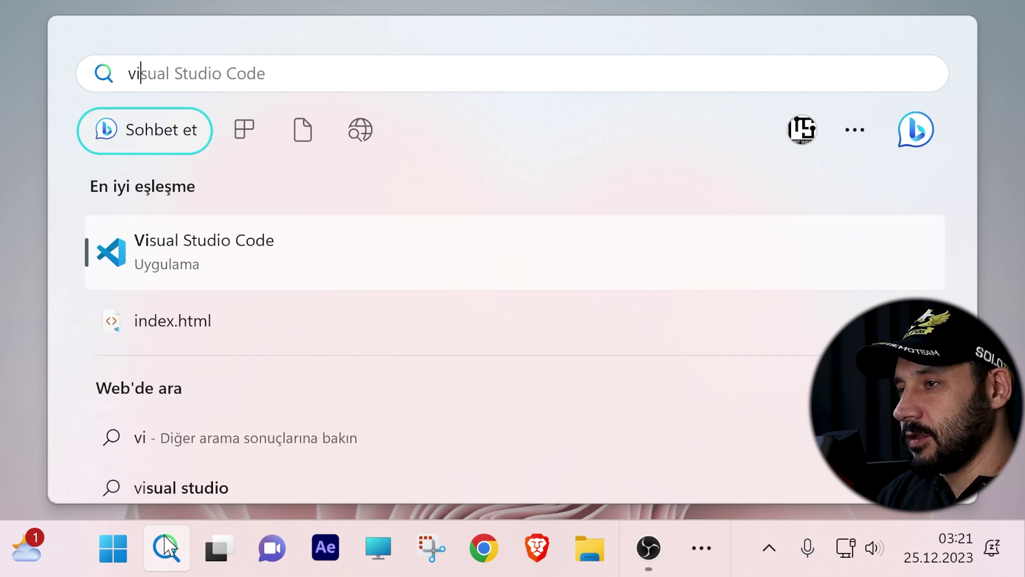
pyautogui.click(170, 538)
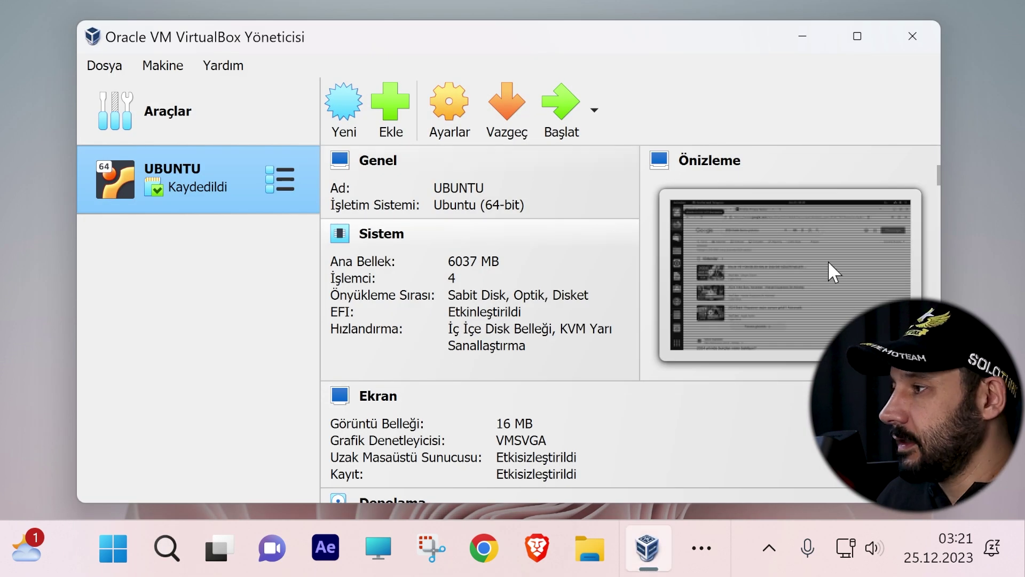
pyautogui.click(561, 105)
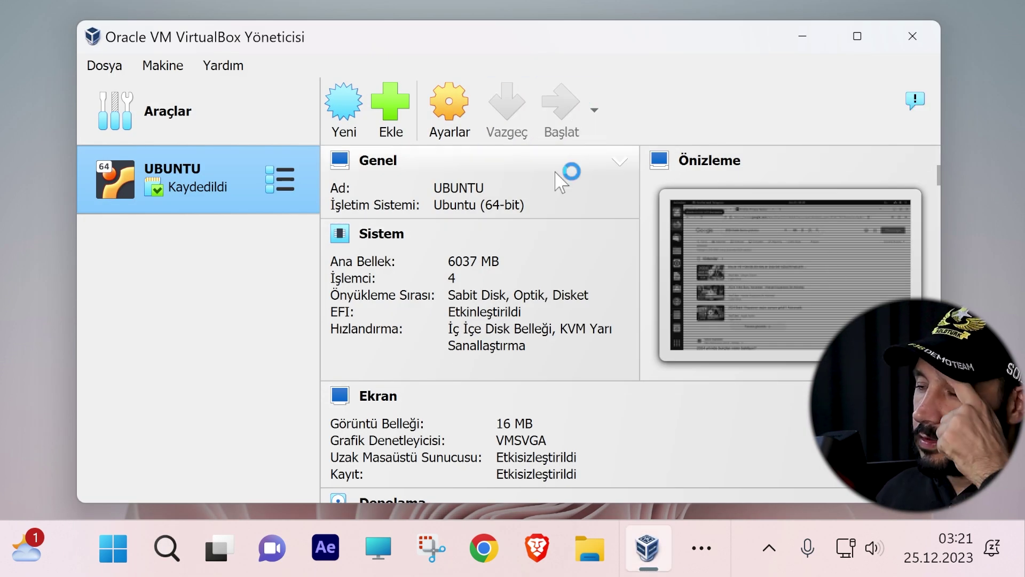